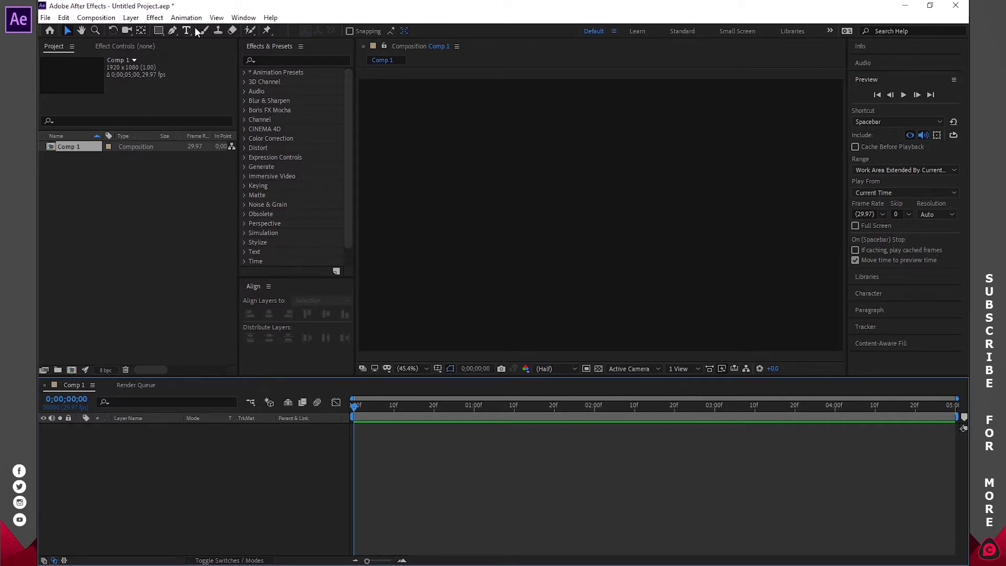
- Draw a small square filled with purple 380861 near the centre of Comp 1
{"action": "left_click", "coordinate": [160, 30]}
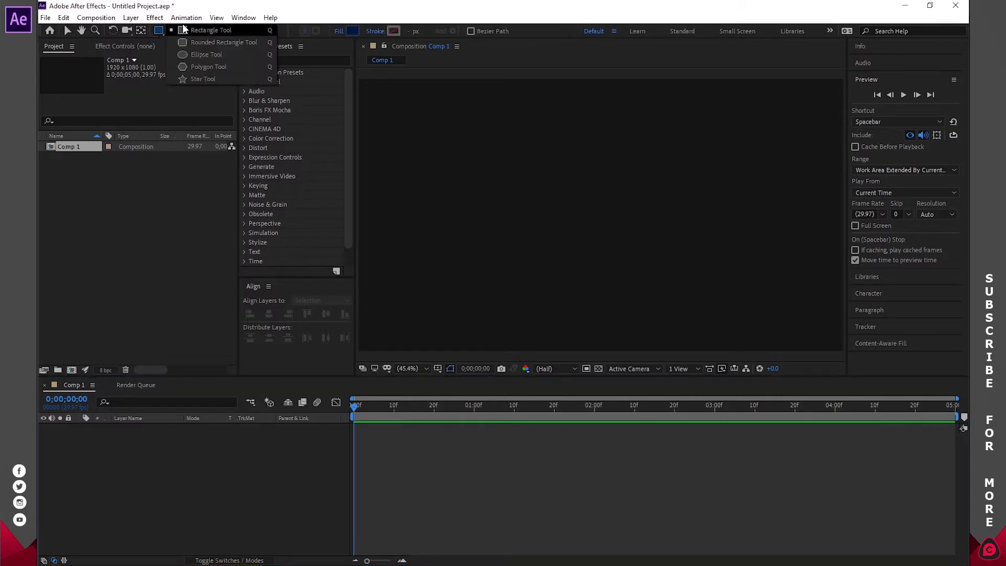
{"action": "left_click", "coordinate": [349, 31]}
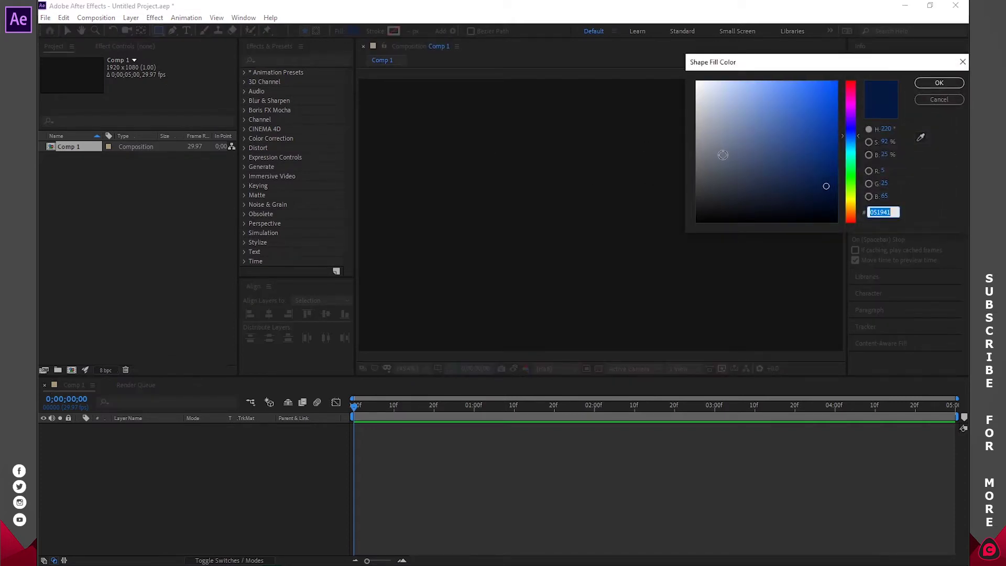
{"action": "mouse_move", "coordinate": [826, 169]}
{"action": "left_mouse_down"}
{"action": "mouse_move", "coordinate": [819, 164]}
{"action": "mouse_move", "coordinate": [827, 169]}
{"action": "mouse_move", "coordinate": [850, 114]}
{"action": "left_mouse_up"}
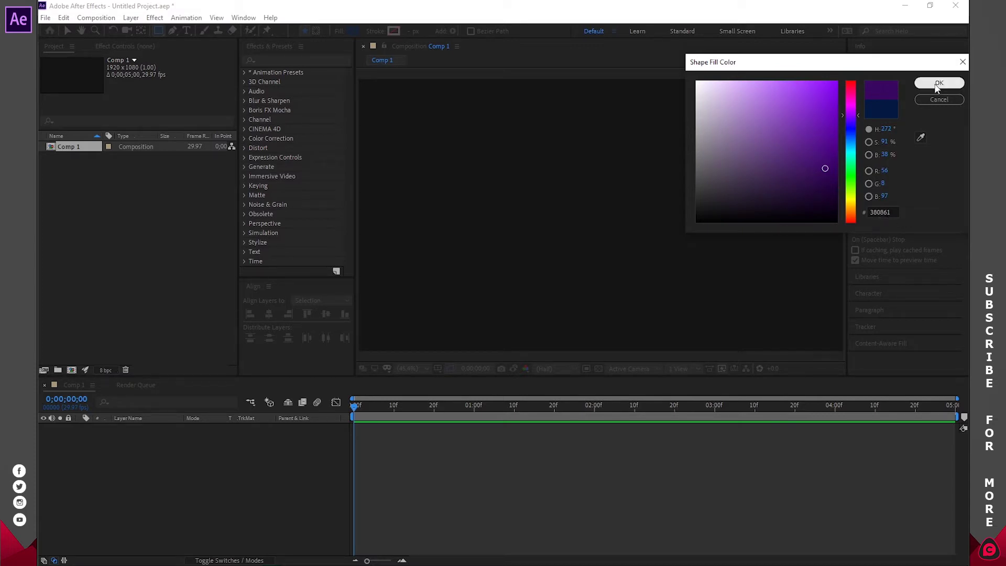
{"action": "left_click", "coordinate": [937, 84]}
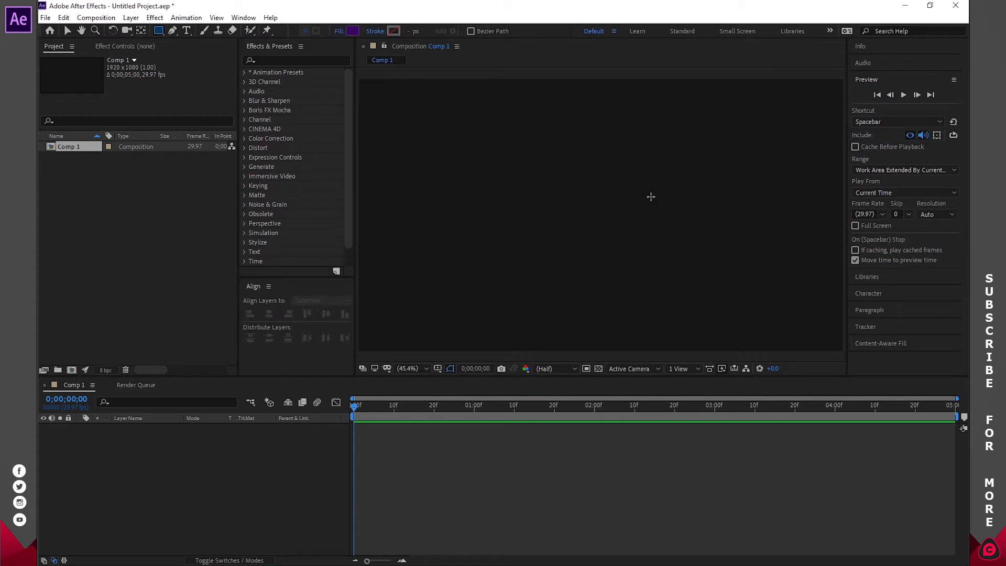
{"action": "mouse_move", "coordinate": [573, 181]}
{"action": "left_mouse_down"}
{"action": "mouse_move", "coordinate": [669, 231]}
{"action": "mouse_move", "coordinate": [579, 185]}
{"action": "mouse_move", "coordinate": [618, 209]}
{"action": "mouse_move", "coordinate": [662, 262]}
{"action": "mouse_move", "coordinate": [631, 246]}
{"action": "mouse_move", "coordinate": [679, 277]}
{"action": "mouse_move", "coordinate": [631, 236]}
{"action": "mouse_move", "coordinate": [671, 267]}
{"action": "mouse_move", "coordinate": [666, 239]}
{"action": "mouse_move", "coordinate": [668, 276]}
{"action": "mouse_move", "coordinate": [639, 246]}
{"action": "left_mouse_up"}
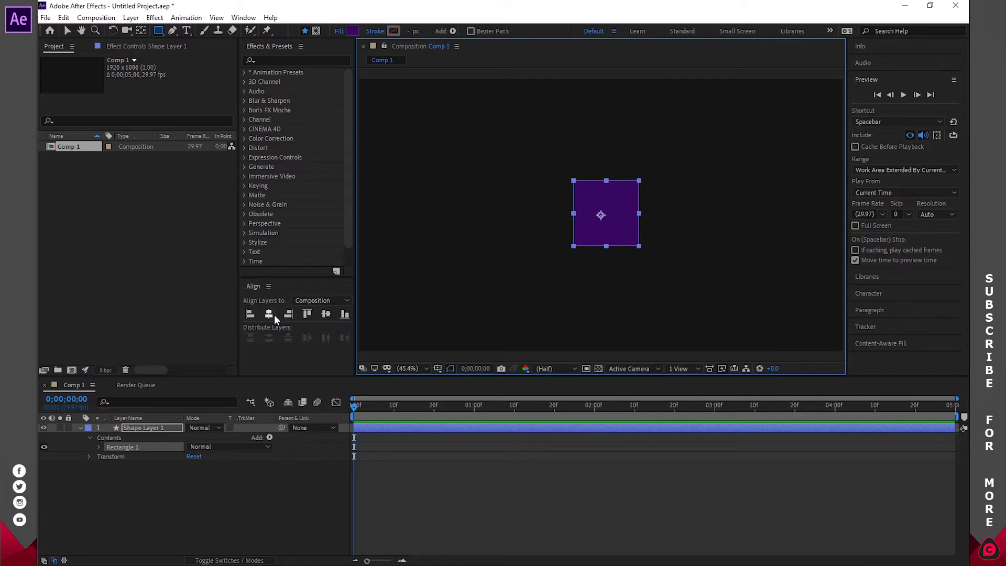
- Use the Align panel to centre the purple square horizontally and vertically in the composition
{"action": "left_click", "coordinate": [244, 18]}
{"action": "left_click", "coordinate": [257, 91]}
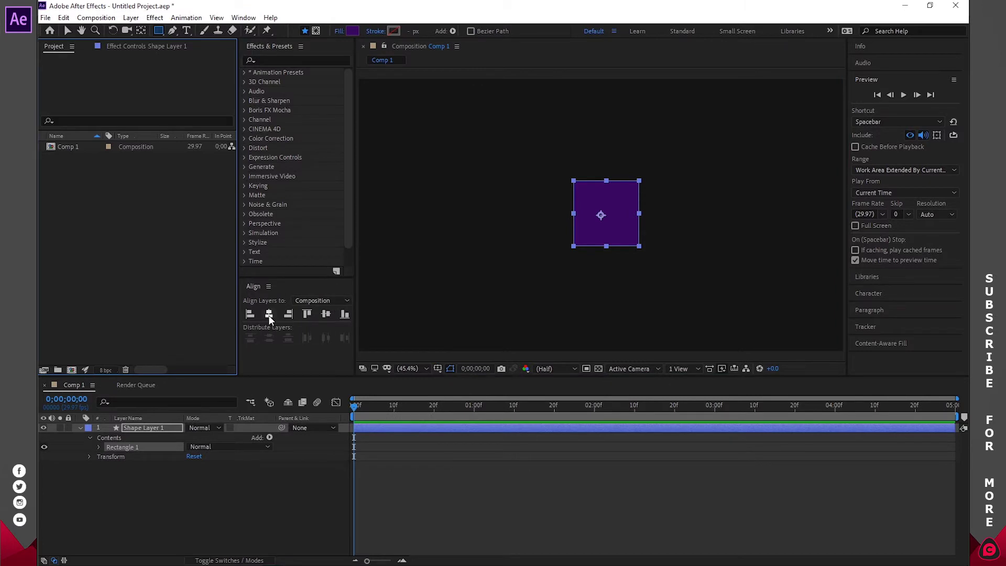
{"action": "left_click", "coordinate": [269, 314]}
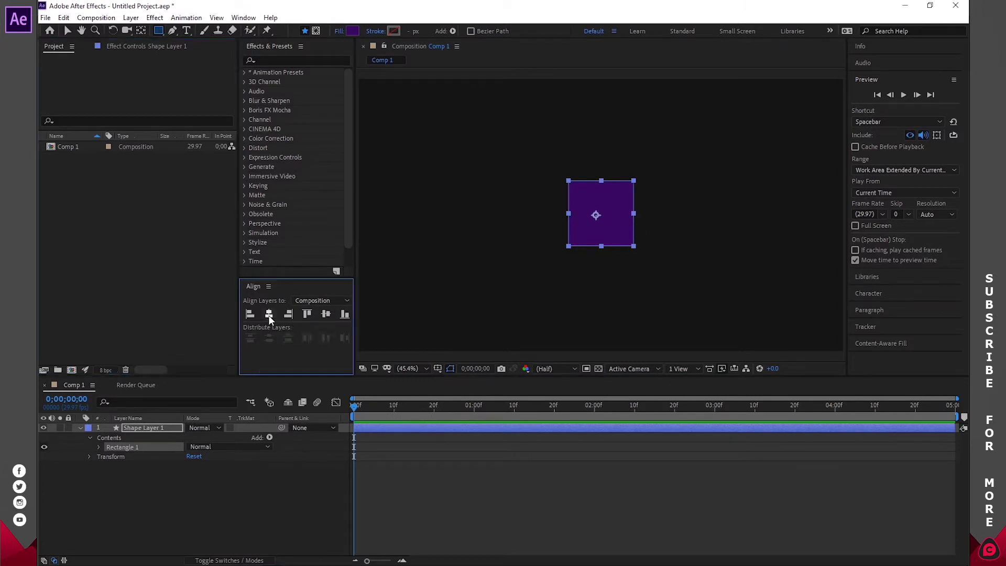
{"action": "left_click", "coordinate": [323, 313]}
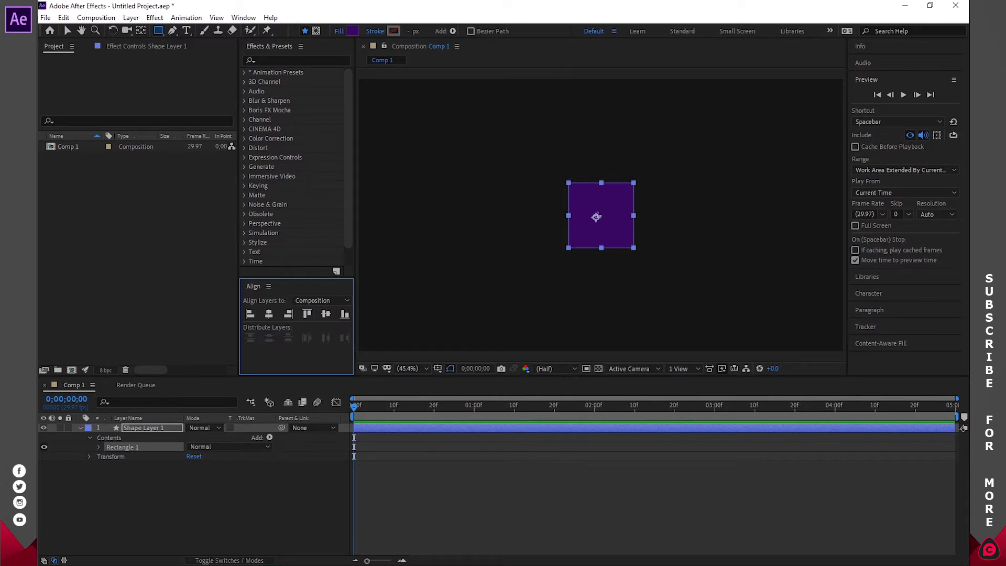
{"action": "left_click", "coordinate": [141, 32]}
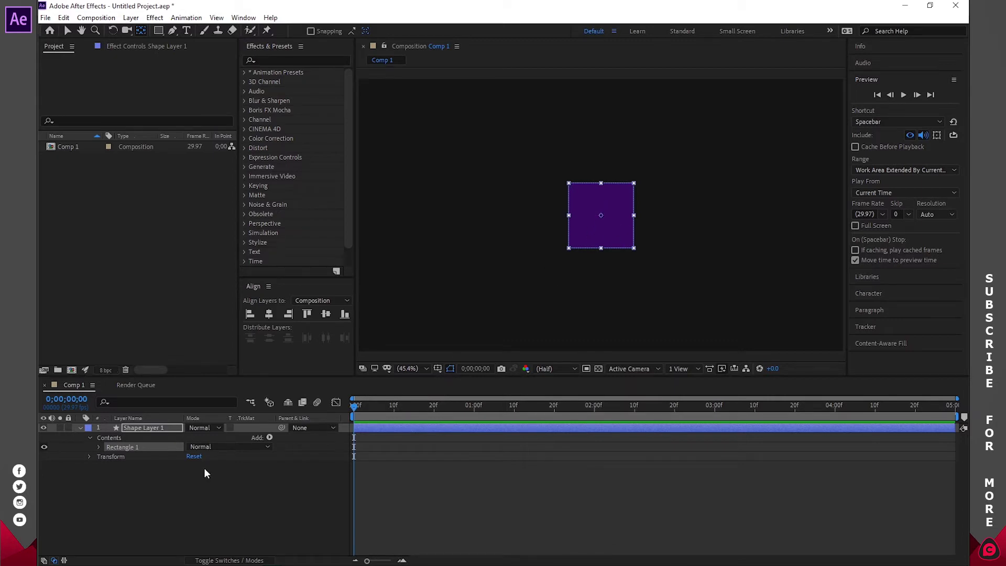
- Rename the shape layer FILL, duplicate it, and name the copy BIGGER SQUARE
{"action": "left_click", "coordinate": [144, 428]}
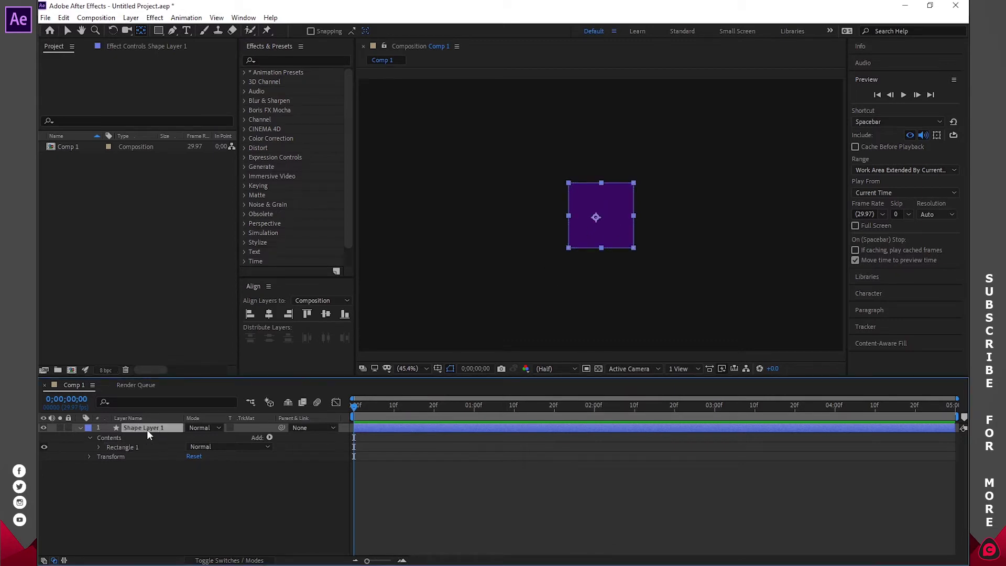
{"action": "key", "text": "Return"}
{"action": "type", "text": "FILL"}
{"action": "key", "text": "Return"}
{"action": "key", "text": "ctrl+d"}
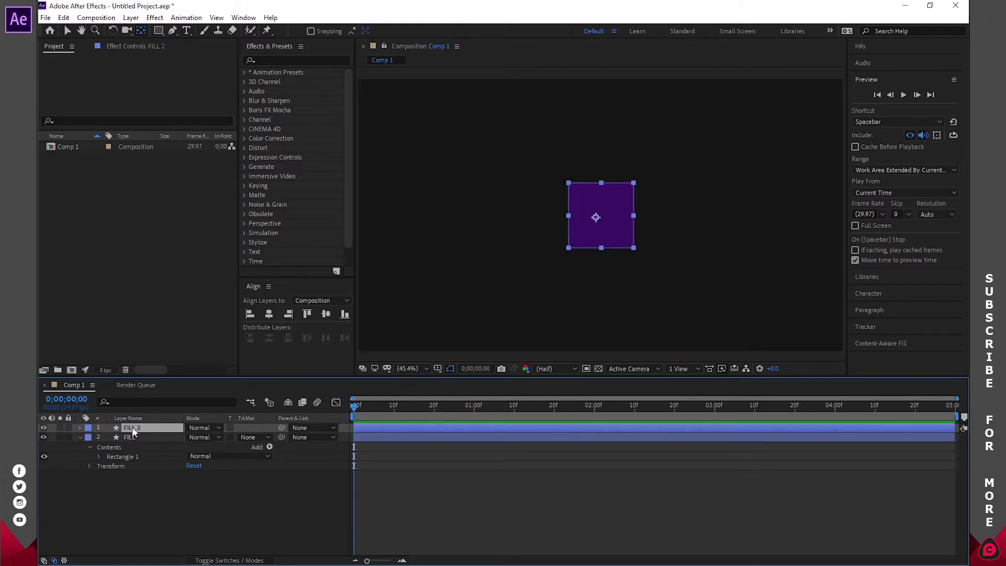
{"action": "key", "text": "Return"}
{"action": "type", "text": "BIGGER SQUARE"}
{"action": "key", "text": "Return"}
- Rename the original layer SMALLER SQUARE and move BIGGER SQUARE beneath it
{"action": "left_click", "coordinate": [134, 436]}
{"action": "key", "text": "Return"}
{"action": "type", "text": "SMALL ER"}
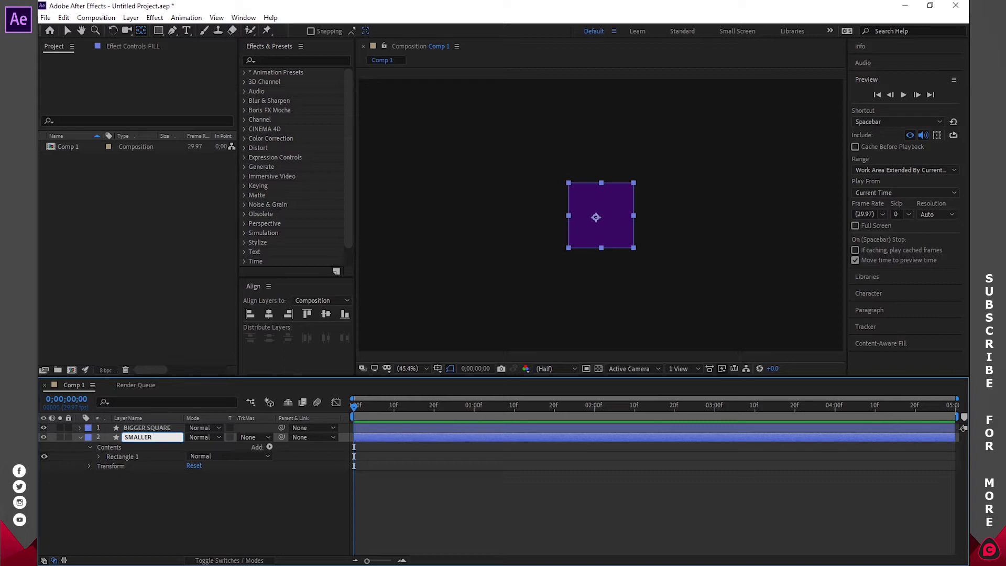
{"action": "type", "text": " SQUARE"}
{"action": "key", "text": "Return"}
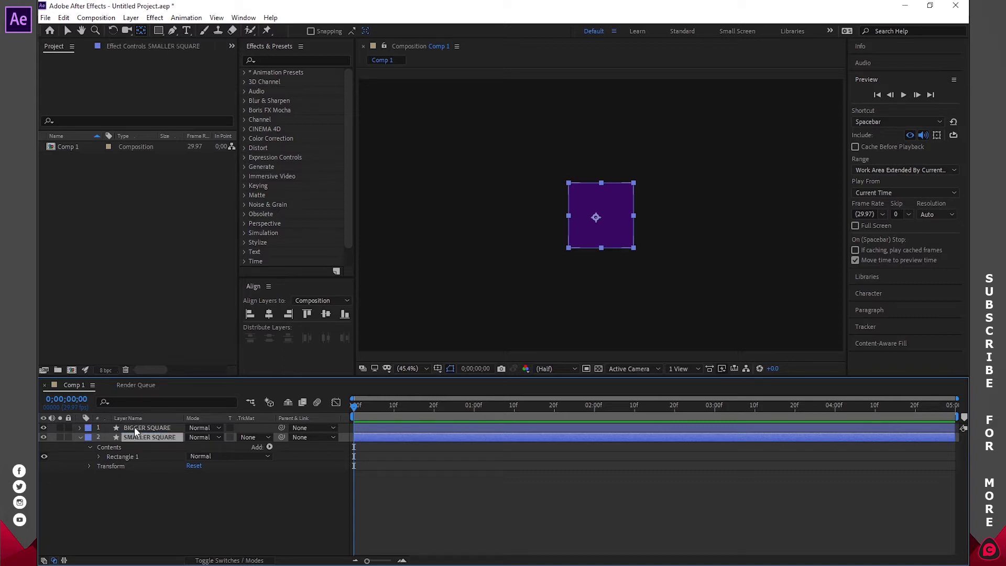
{"action": "left_click", "coordinate": [122, 428]}
{"action": "left_click_drag", "start_coordinate": [150, 428], "coordinate": [152, 486]}
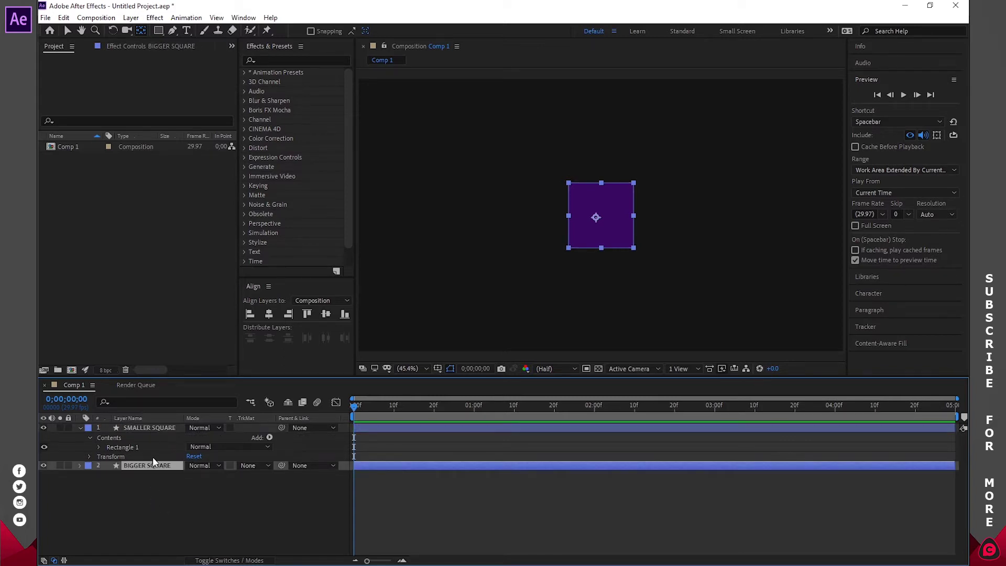
{"action": "left_click", "coordinate": [79, 428]}
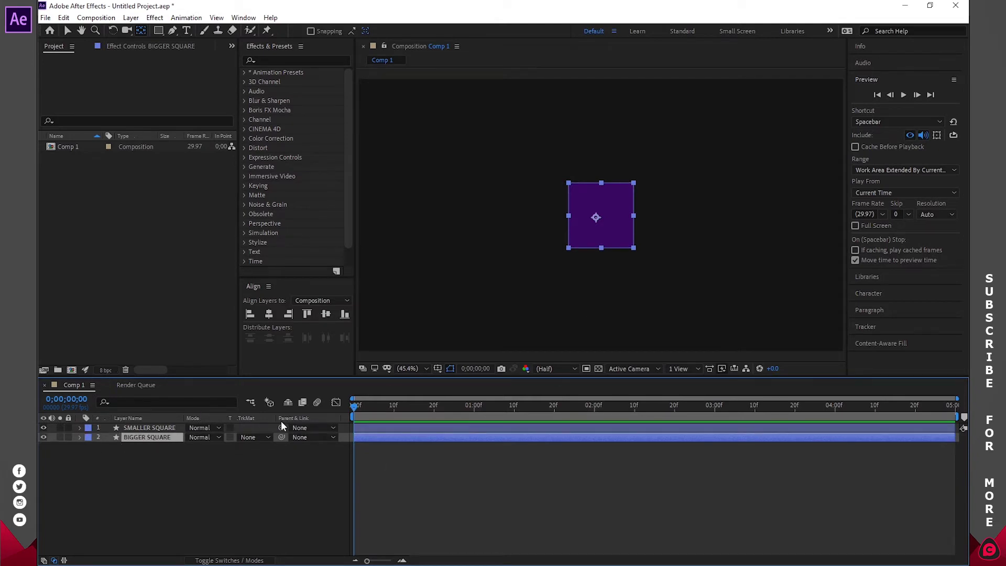
- Centre the anchor points of BIGGER SQUARE and SMALLER SQUARE with the Pan Behind tool
{"action": "left_click", "coordinate": [142, 31]}
{"action": "mouse_move", "coordinate": [596, 217]}
{"action": "left_mouse_down"}
{"action": "mouse_move", "coordinate": [589, 198]}
{"action": "mouse_move", "coordinate": [597, 221]}
{"action": "left_mouse_up"}
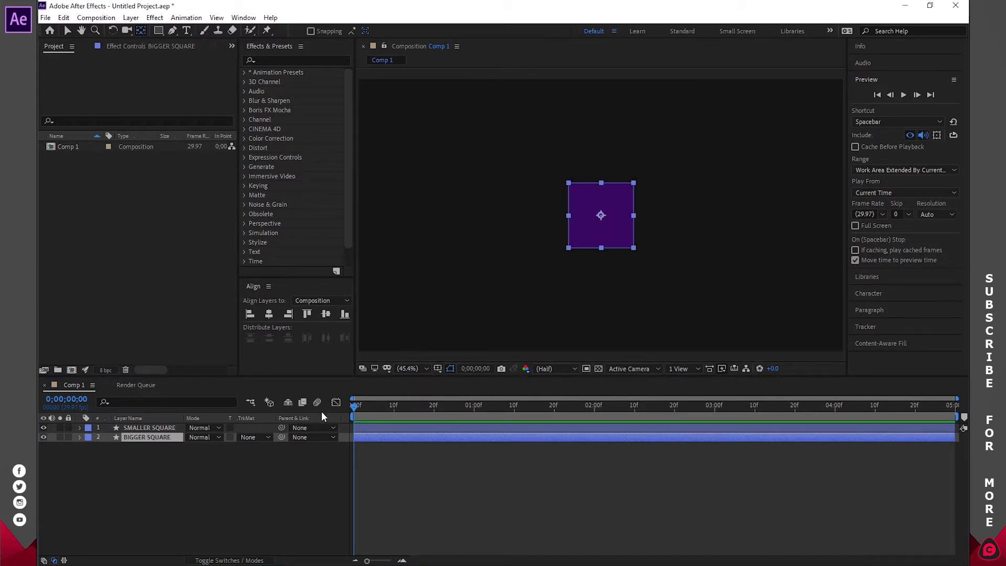
{"action": "left_click", "coordinate": [145, 429]}
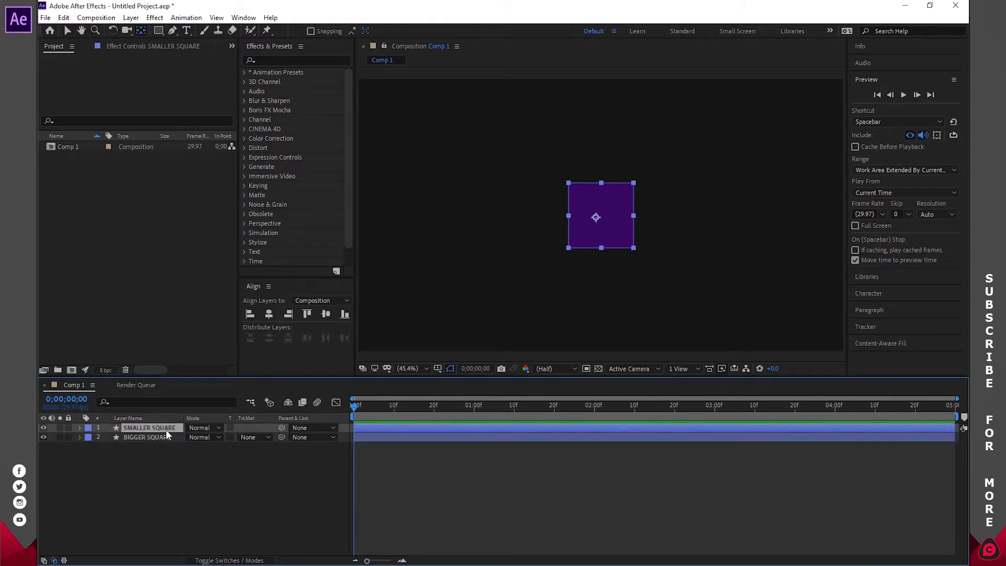
{"action": "left_click", "coordinate": [142, 428]}
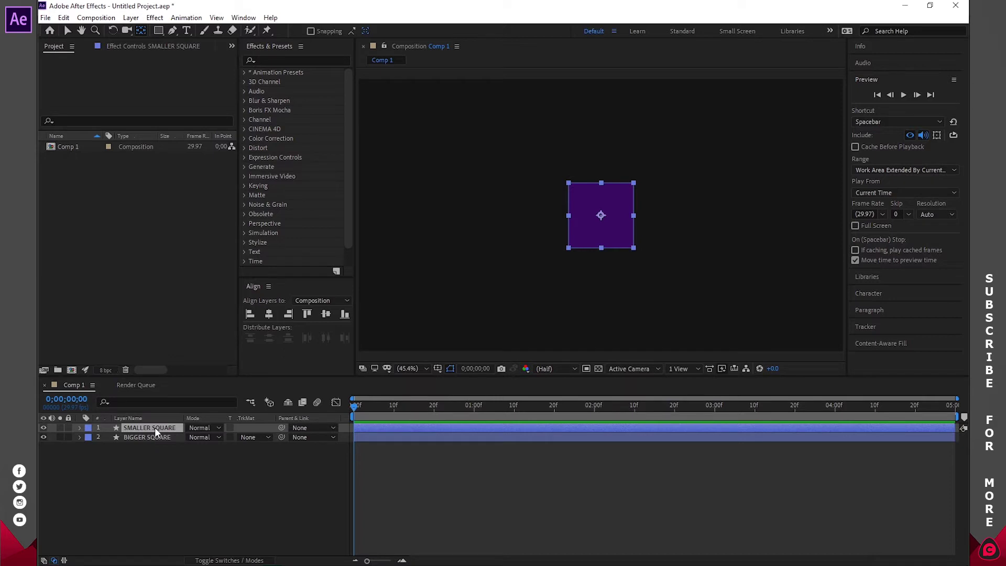
- Set SMALLER SQUARE's Scale to 85%, after first trying 90%
{"action": "key", "text": "s"}
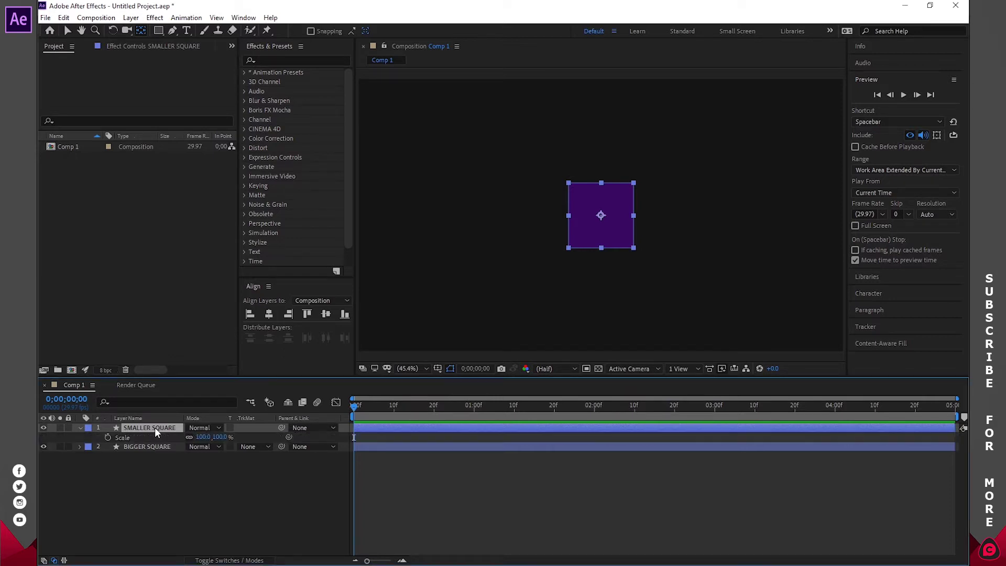
{"action": "left_click", "coordinate": [204, 437]}
{"action": "type", "text": "90"}
{"action": "key", "text": "Return"}
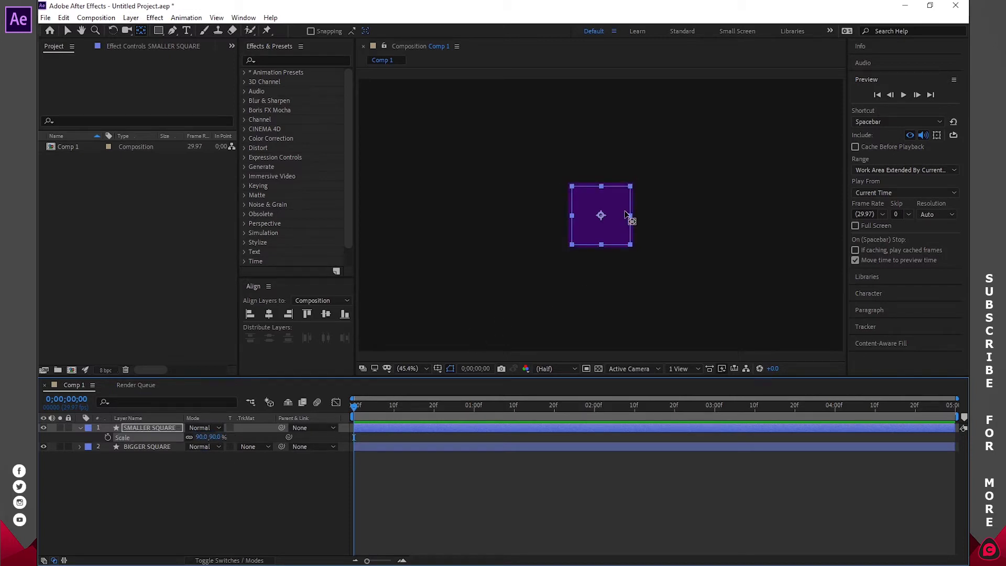
{"action": "left_click", "coordinate": [204, 436]}
{"action": "type", "text": "85"}
{"action": "key", "text": "Return"}
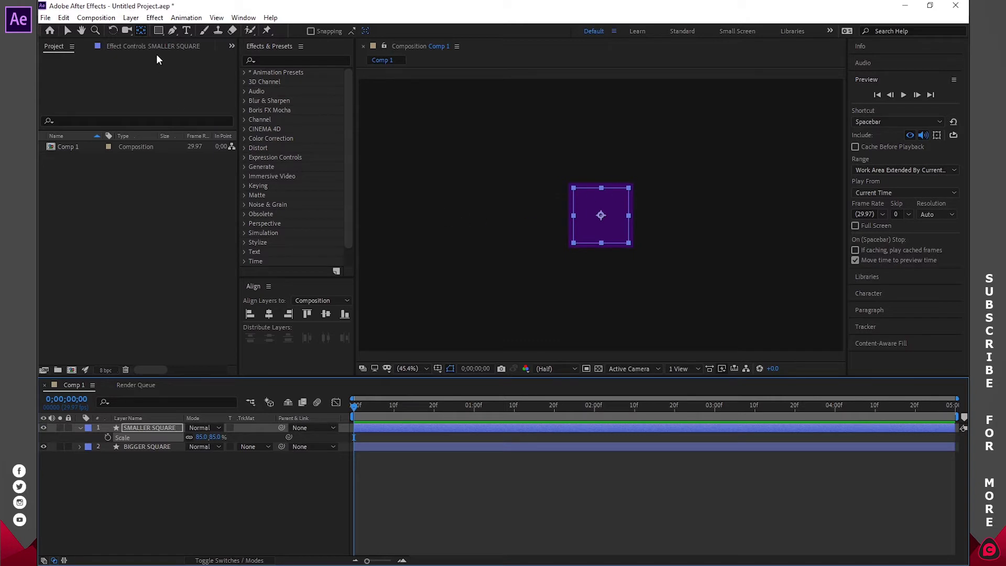
- Darken SMALLER SQUARE's fill to dark purple 1C0331
{"action": "left_click", "coordinate": [159, 31]}
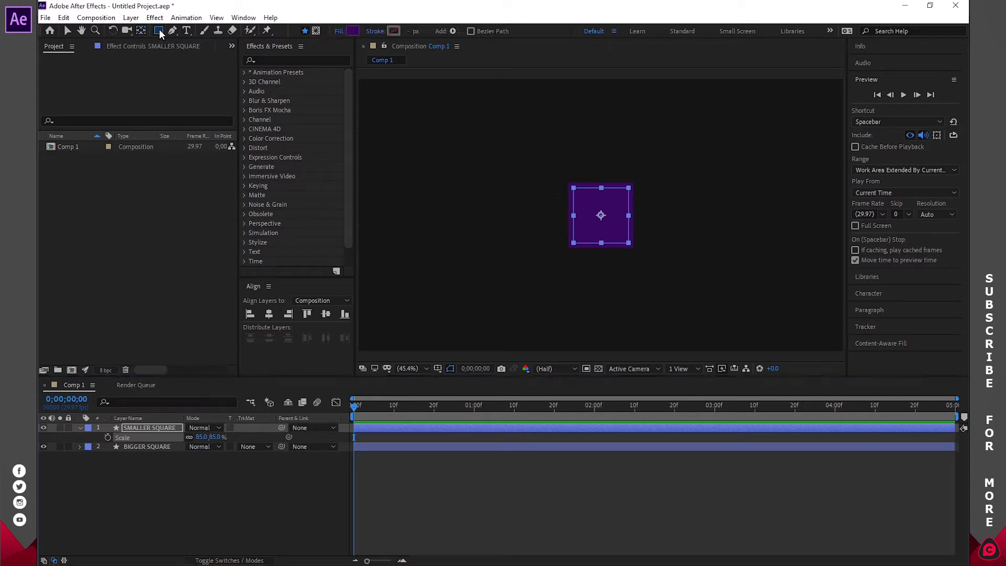
{"action": "left_click", "coordinate": [351, 30]}
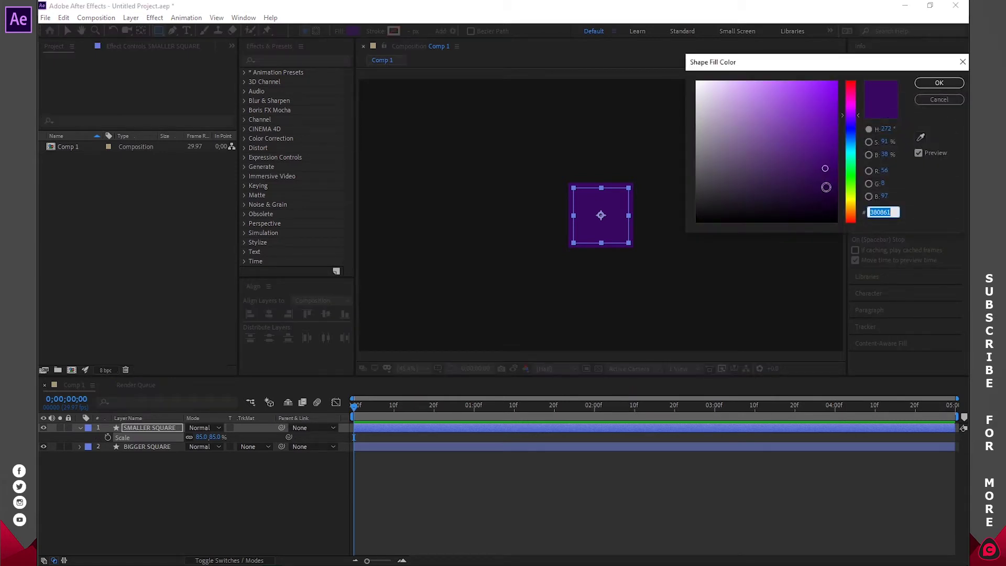
{"action": "left_click_drag", "start_coordinate": [827, 189], "coordinate": [827, 197]}
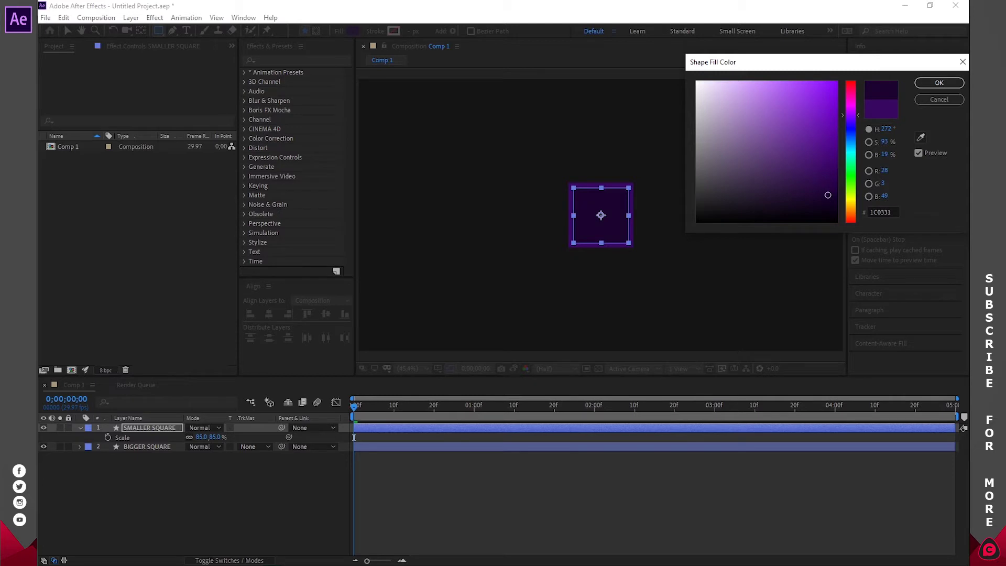
{"action": "left_click", "coordinate": [943, 83]}
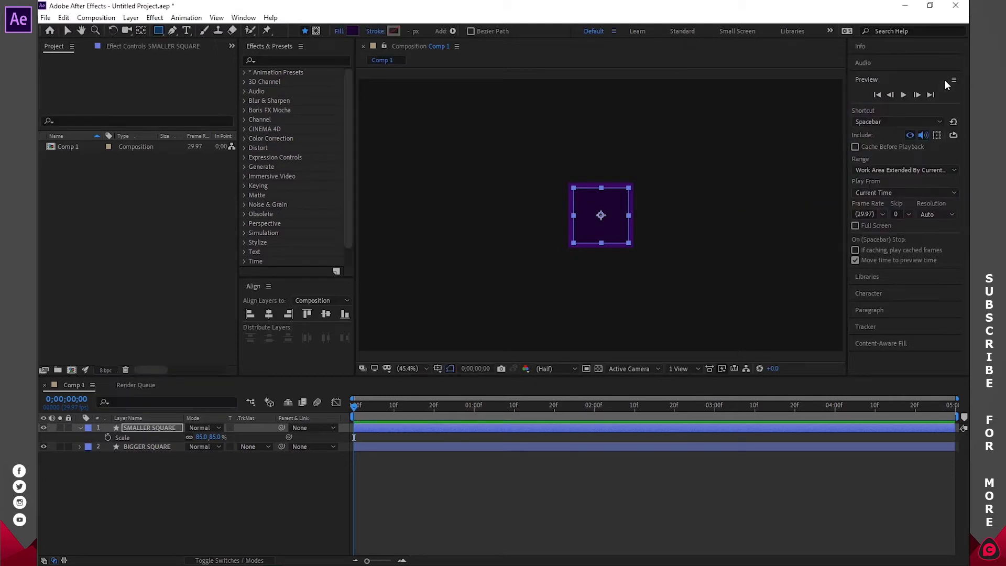
- Give BIGGER SQUARE a brighter purple fill 4B0C80, copying its hex value
{"action": "left_click", "coordinate": [140, 449]}
{"action": "left_click", "coordinate": [352, 31]}
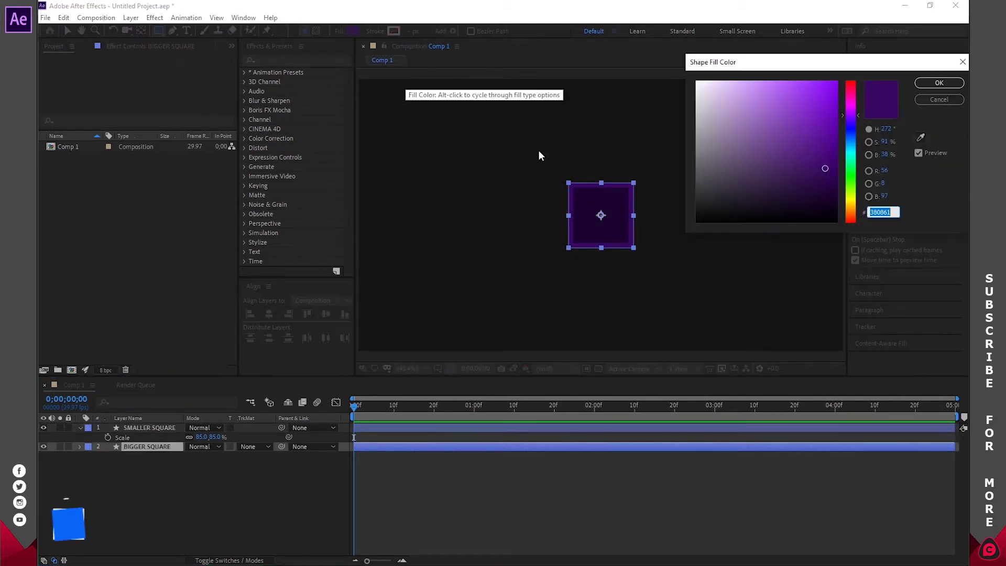
{"action": "left_click_drag", "start_coordinate": [825, 165], "coordinate": [824, 150]}
{"action": "double_click", "coordinate": [873, 212]}
{"action": "right_click", "coordinate": [875, 211]}
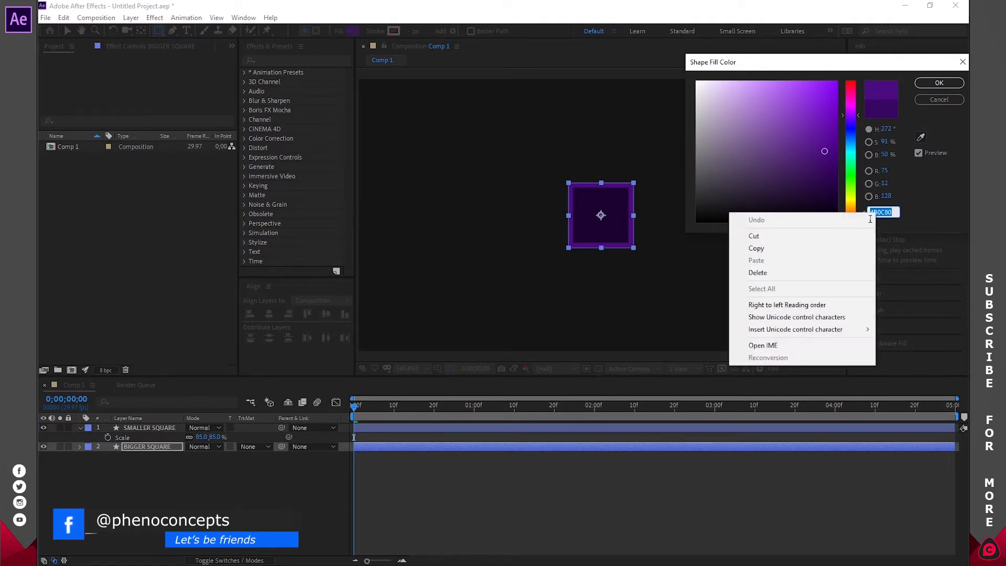
{"action": "left_click", "coordinate": [776, 248]}
{"action": "left_click", "coordinate": [921, 83]}
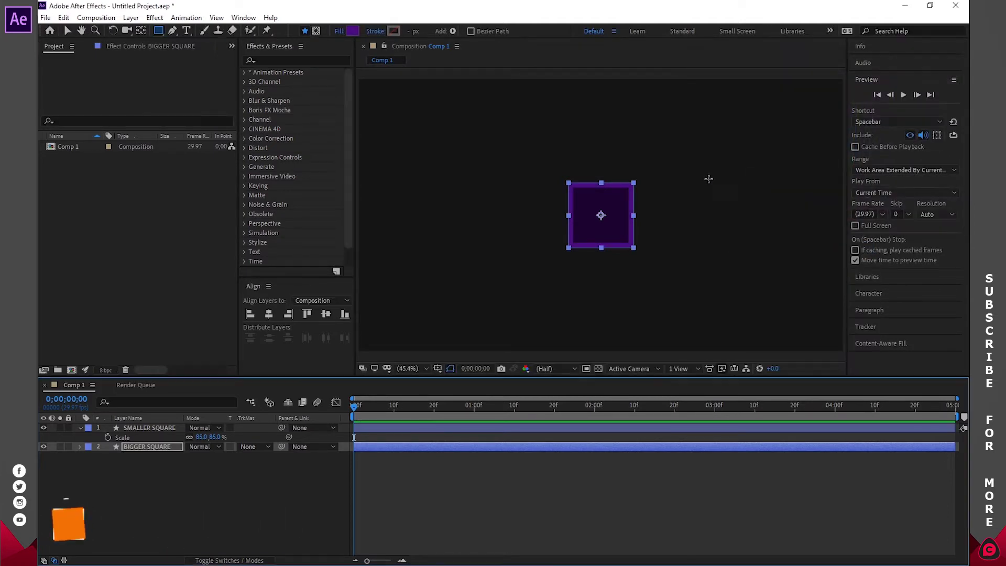
{"action": "left_click", "coordinate": [575, 422]}
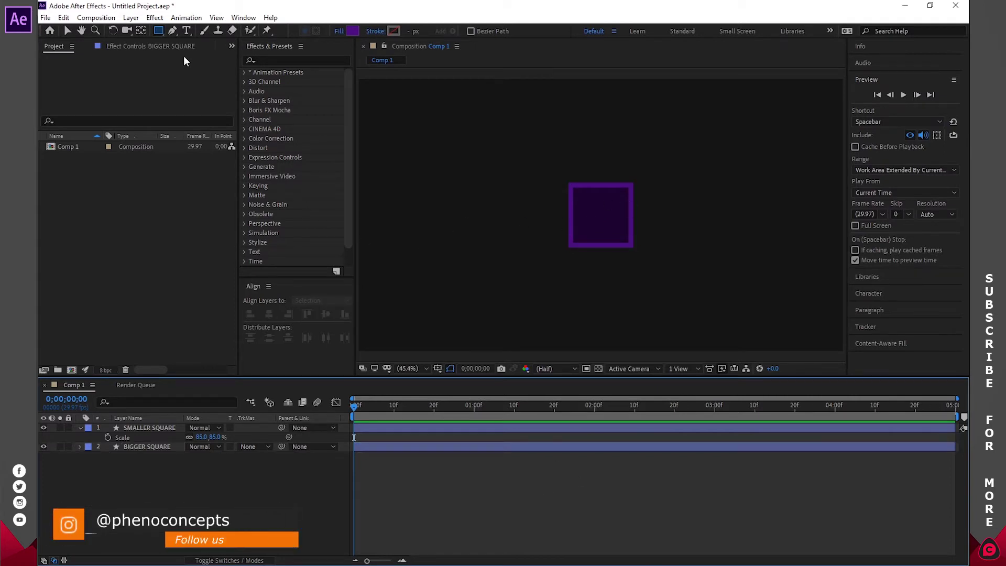
- Add an 'Ae' text layer and centre it horizontally and vertically in the composition
{"action": "left_click", "coordinate": [188, 31]}
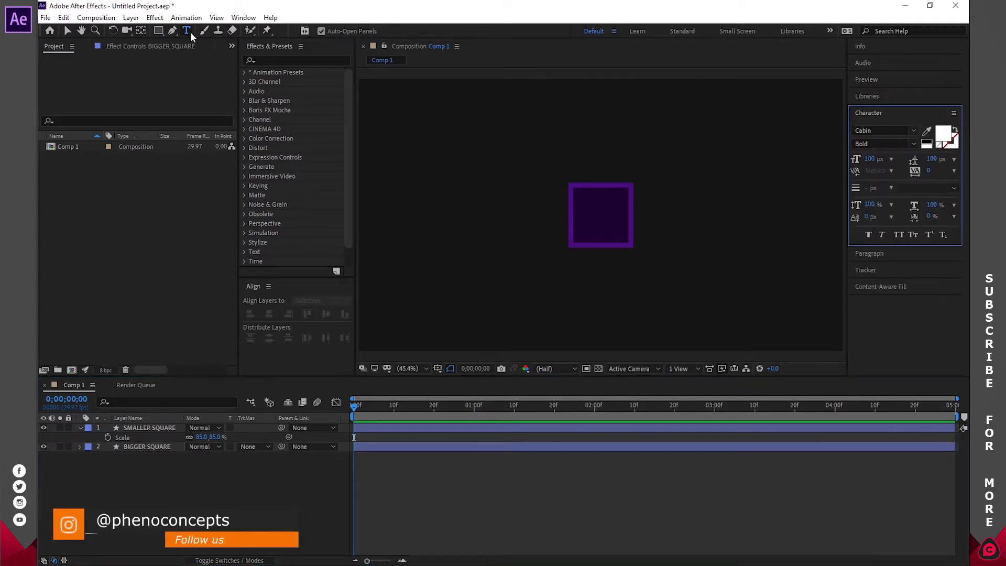
{"action": "left_click", "coordinate": [548, 212]}
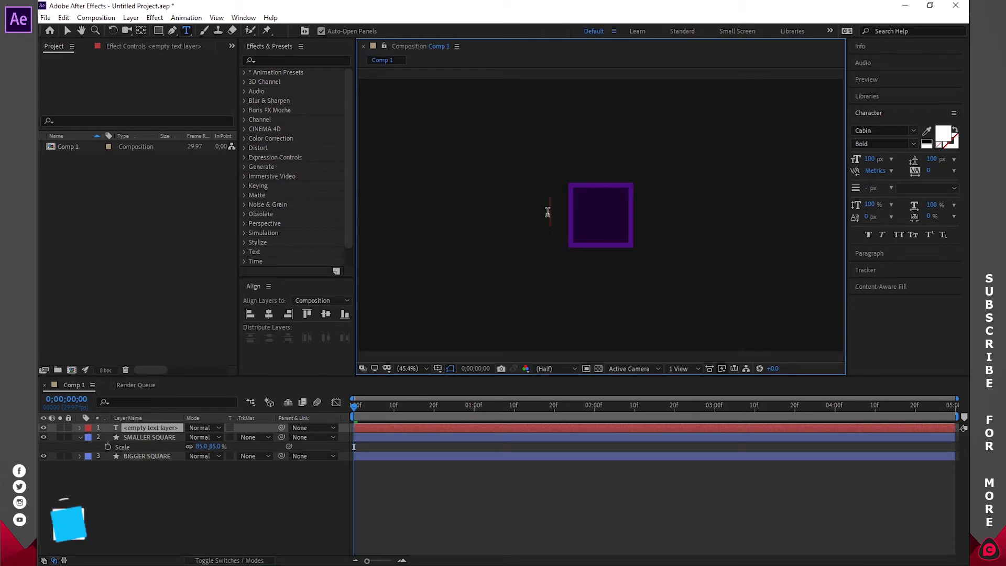
{"action": "type", "text": "Ae"}
{"action": "double_click", "coordinate": [571, 213]}
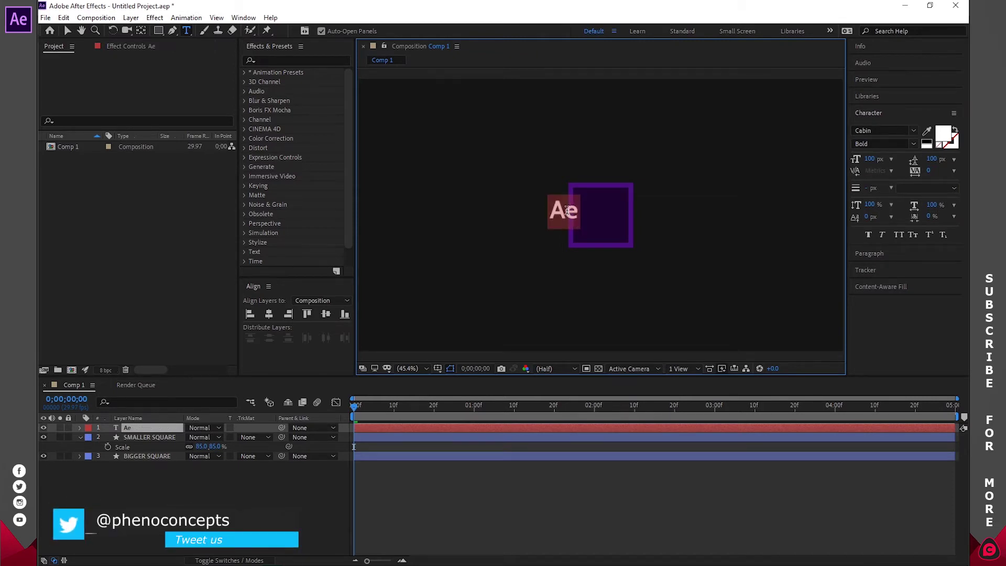
{"action": "left_click", "coordinate": [268, 313]}
{"action": "left_click", "coordinate": [326, 313]}
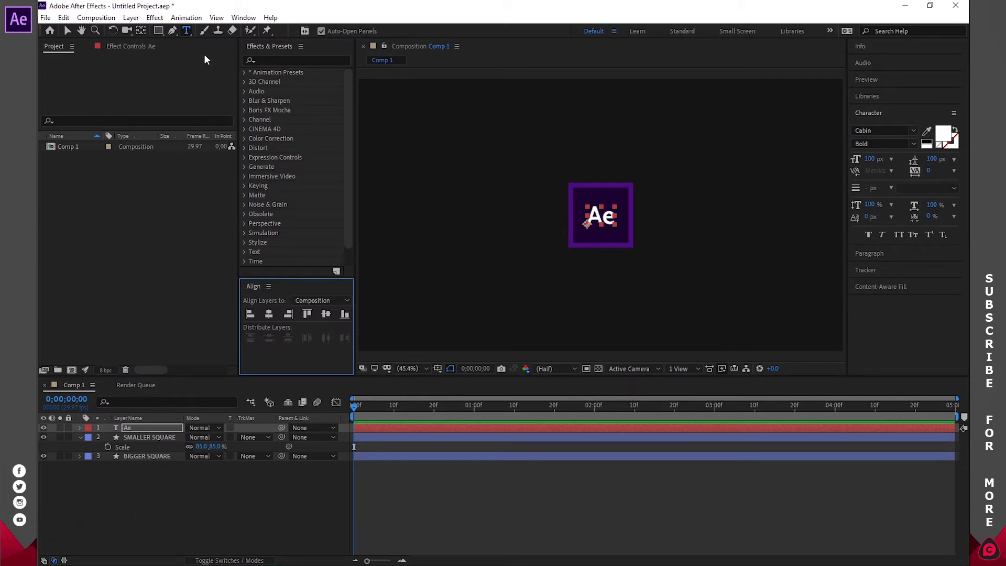
- Set the Ae text's font size to 150 px
{"action": "left_click", "coordinate": [141, 31]}
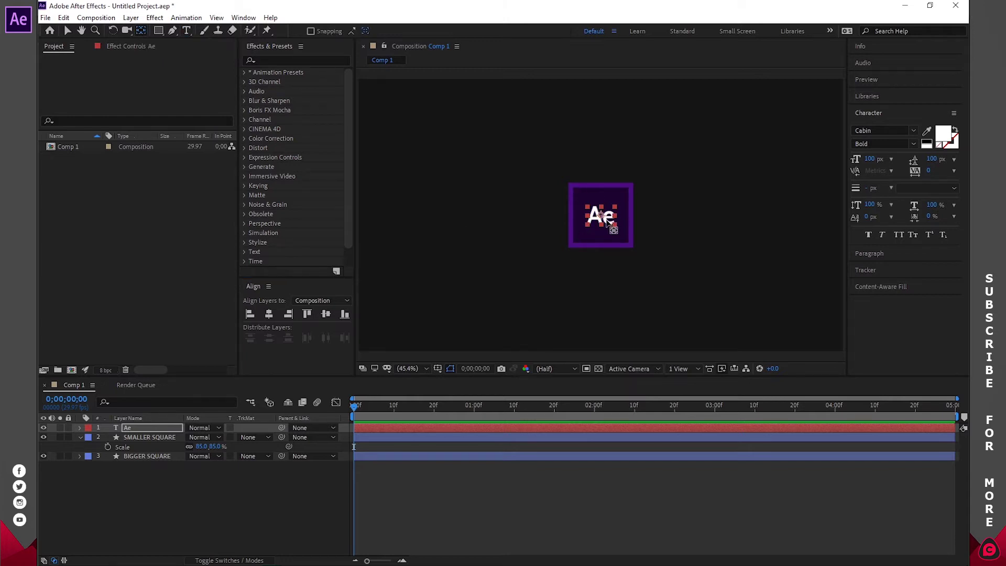
{"action": "left_click", "coordinate": [187, 31]}
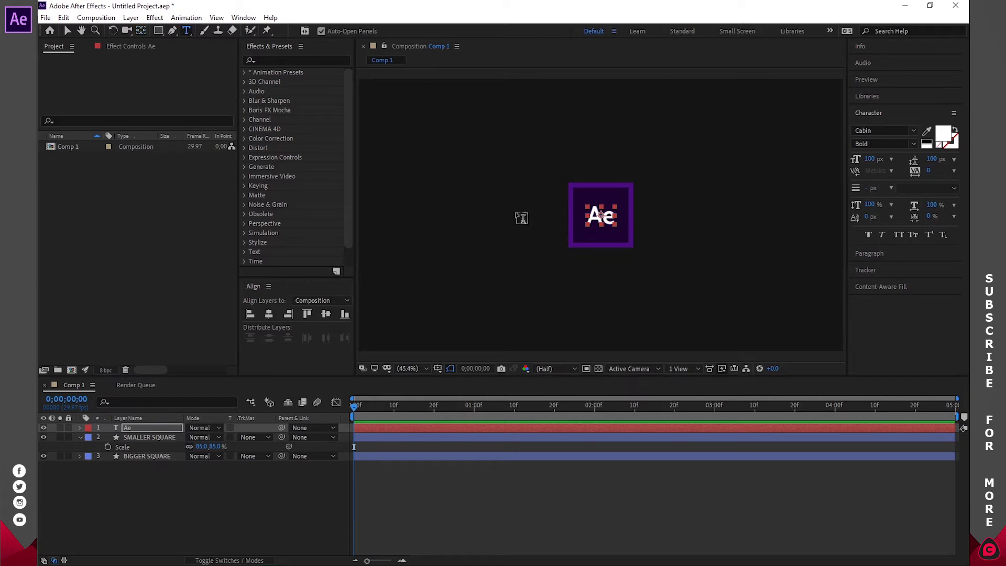
{"action": "left_click", "coordinate": [604, 216]}
{"action": "left_click_drag", "start_coordinate": [613, 215], "coordinate": [586, 214]}
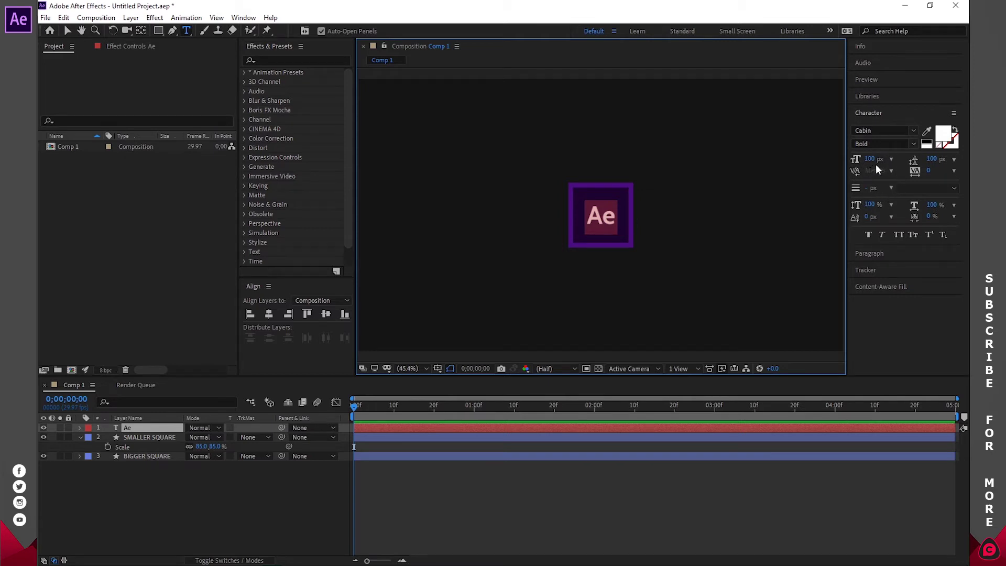
{"action": "left_click", "coordinate": [890, 159]}
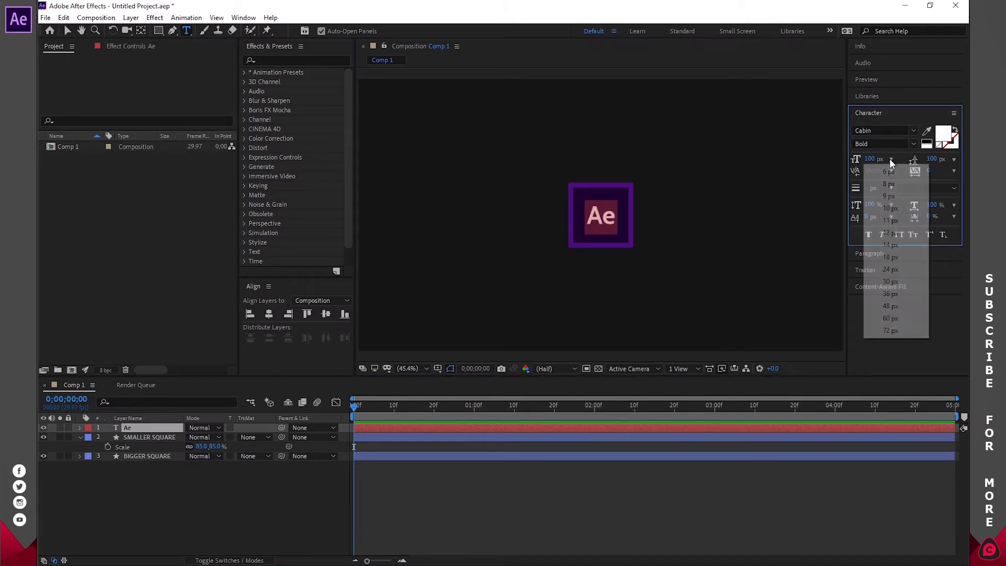
{"action": "left_click", "coordinate": [855, 158]}
{"action": "left_click_drag", "start_coordinate": [872, 160], "coordinate": [901, 159]}
{"action": "left_click", "coordinate": [877, 158]}
{"action": "type", "text": "150"}
{"action": "key", "text": "Return"}
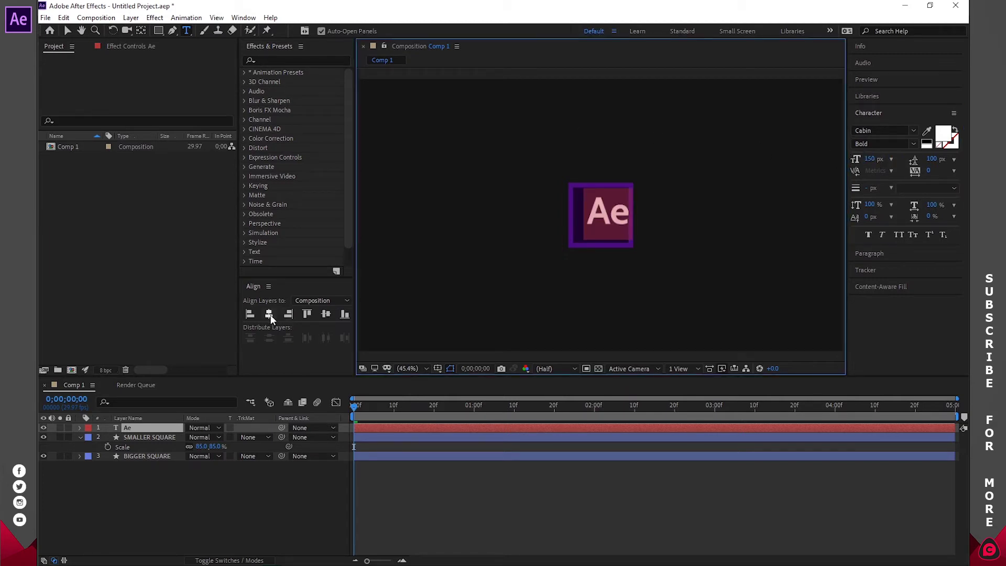
- Re-centre the 150 px Ae text in the composition and reselect its letters
{"action": "left_click", "coordinate": [269, 314]}
{"action": "left_click", "coordinate": [329, 314]}
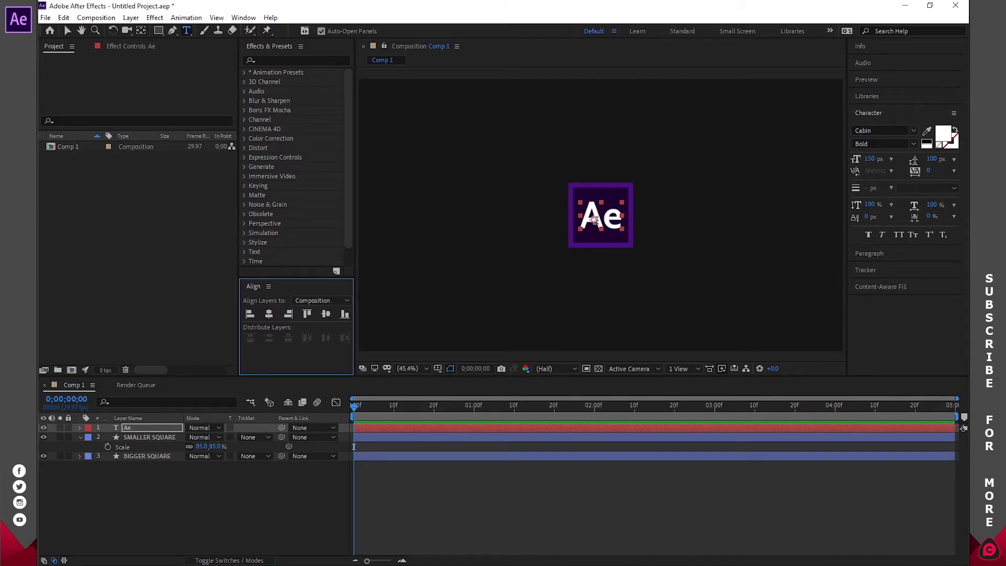
{"action": "left_click", "coordinate": [143, 29]}
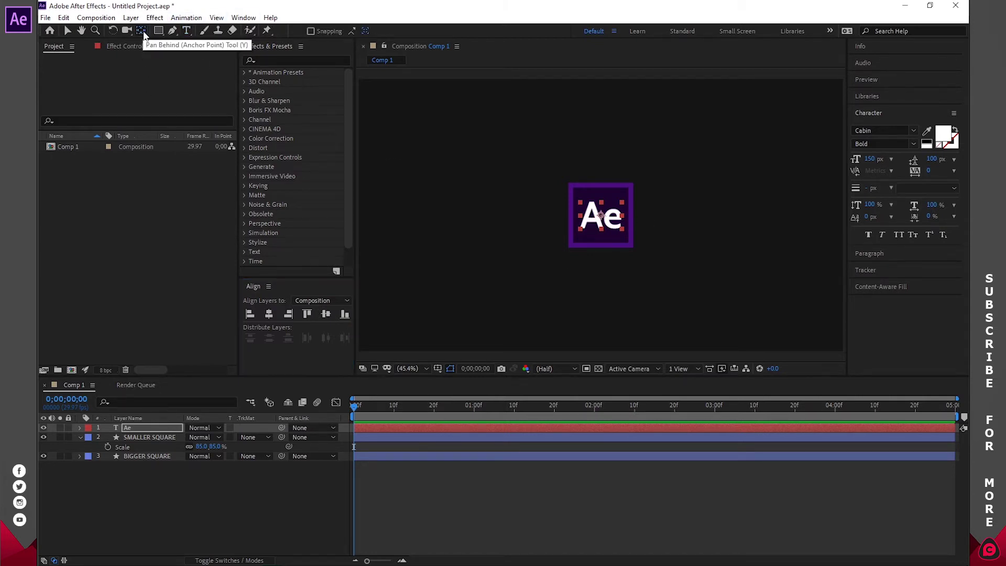
{"action": "key", "text": "ctrl+t"}
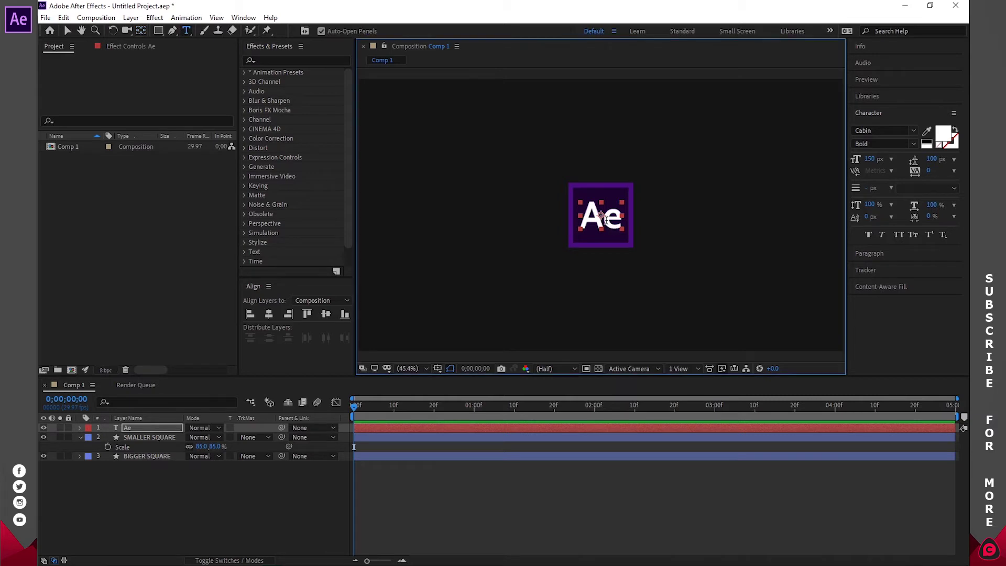
{"action": "left_click", "coordinate": [609, 217]}
{"action": "left_click_drag", "start_coordinate": [622, 215], "coordinate": [580, 216]}
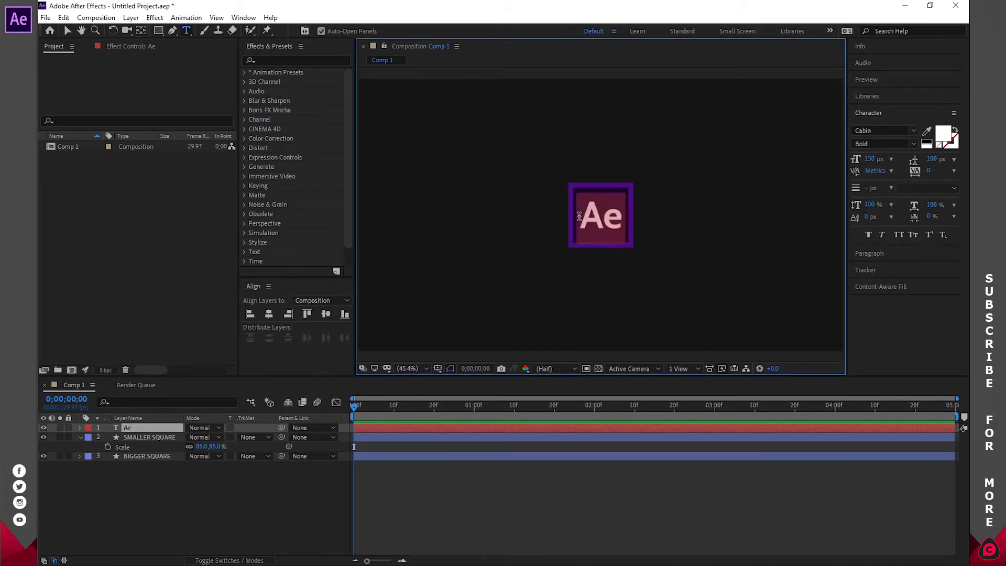
- Colour the Ae text bright purple 971EE4 and copy that hex value
{"action": "left_click", "coordinate": [945, 138]}
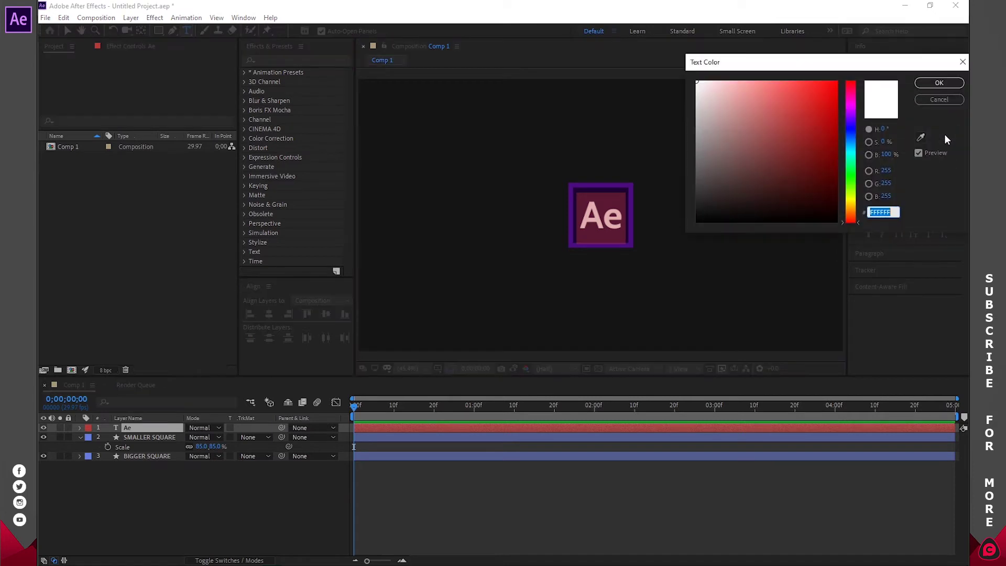
{"action": "left_click", "coordinate": [920, 137]}
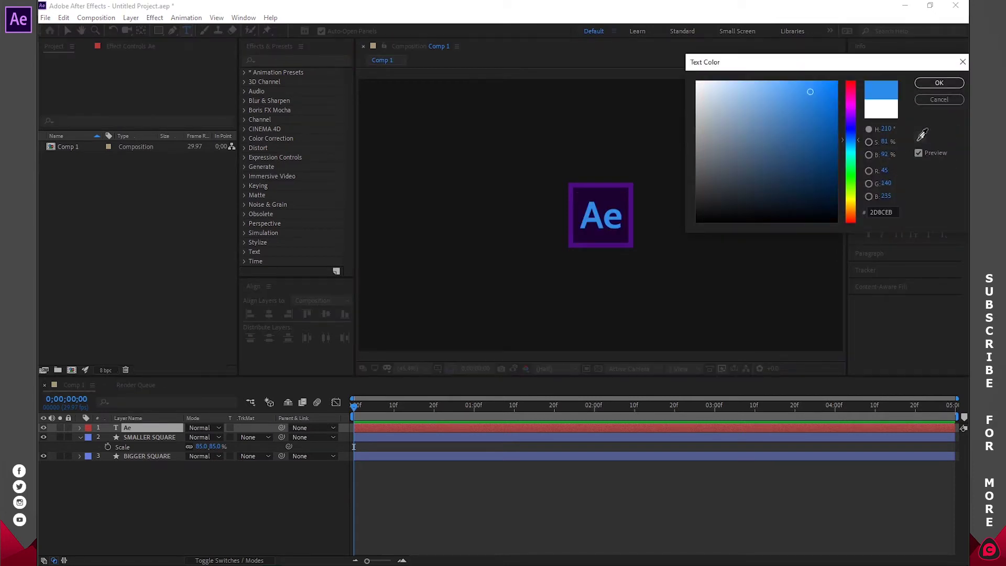
{"action": "left_click", "coordinate": [636, 182]}
{"action": "mouse_move", "coordinate": [810, 126]}
{"action": "left_mouse_down"}
{"action": "mouse_move", "coordinate": [815, 110]}
{"action": "mouse_move", "coordinate": [852, 114]}
{"action": "left_mouse_up"}
{"action": "left_click", "coordinate": [815, 95]}
{"action": "left_click", "coordinate": [854, 111]}
{"action": "left_click", "coordinate": [818, 96]}
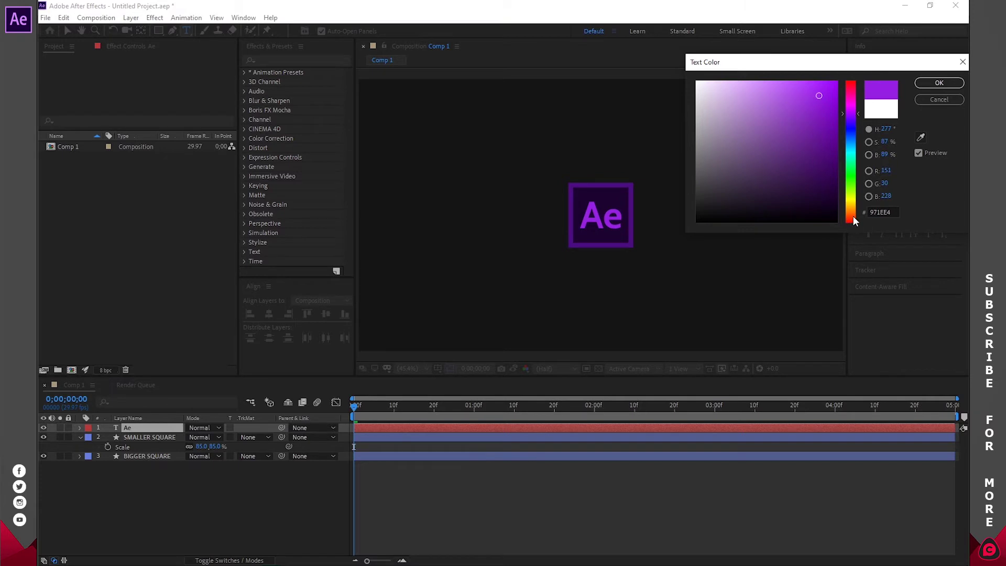
{"action": "left_click", "coordinate": [884, 212]}
{"action": "right_click", "coordinate": [875, 213]}
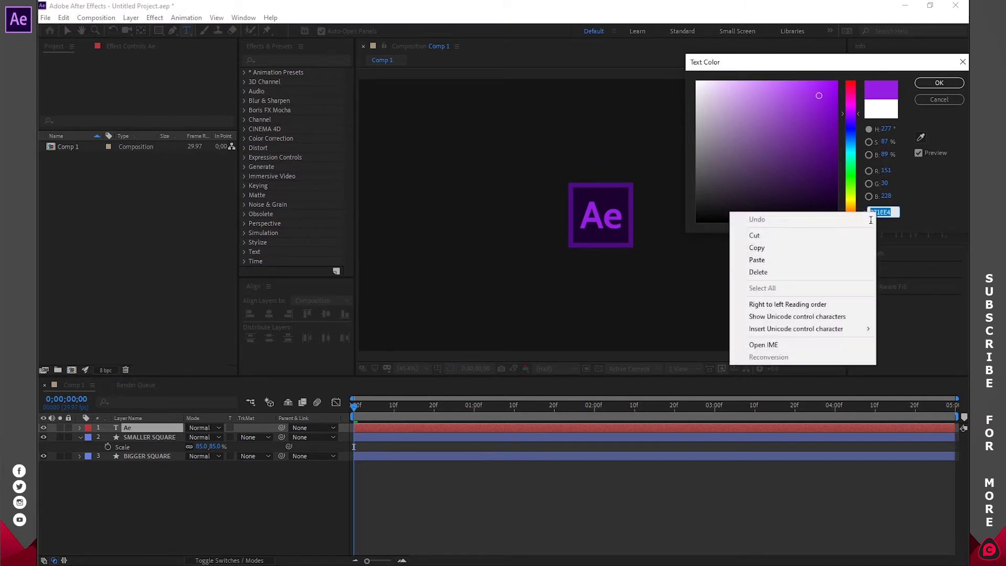
{"action": "left_click", "coordinate": [787, 247]}
{"action": "key", "text": "Return"}
- Paste 971EE4 as BIGGER SQUARE's fill colour and deselect the layer
{"action": "left_click", "coordinate": [469, 438]}
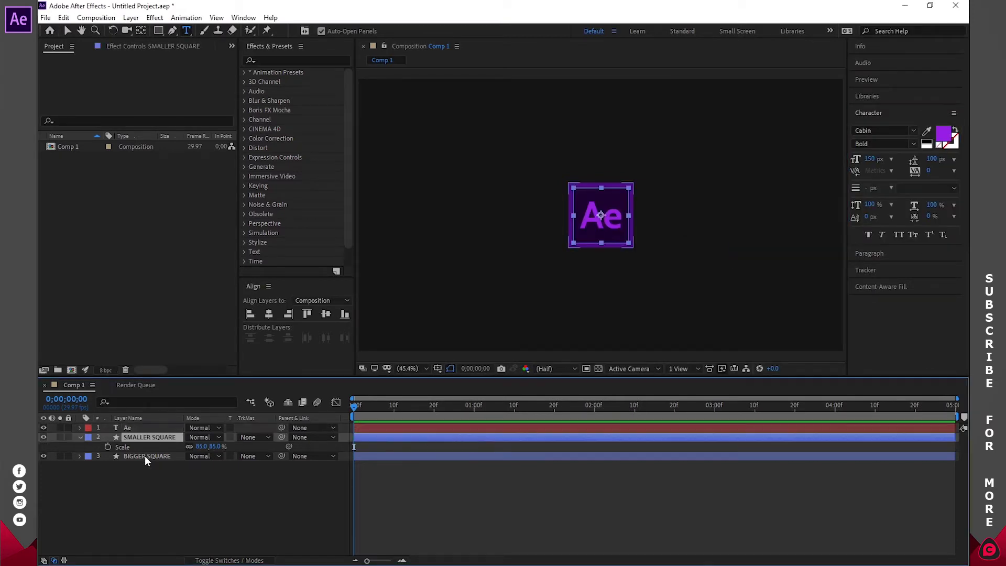
{"action": "left_click", "coordinate": [145, 455]}
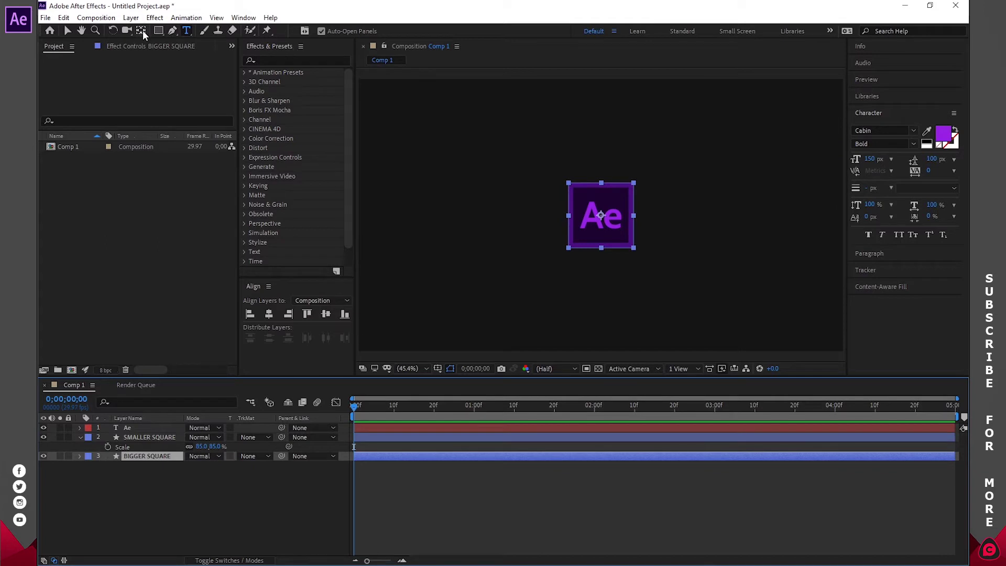
{"action": "left_click", "coordinate": [162, 30]}
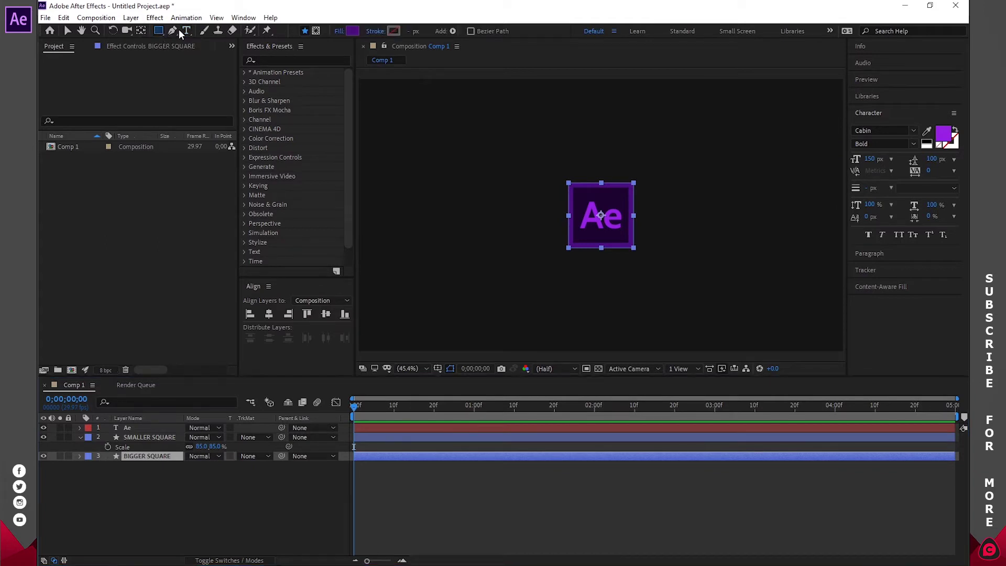
{"action": "left_click", "coordinate": [351, 31]}
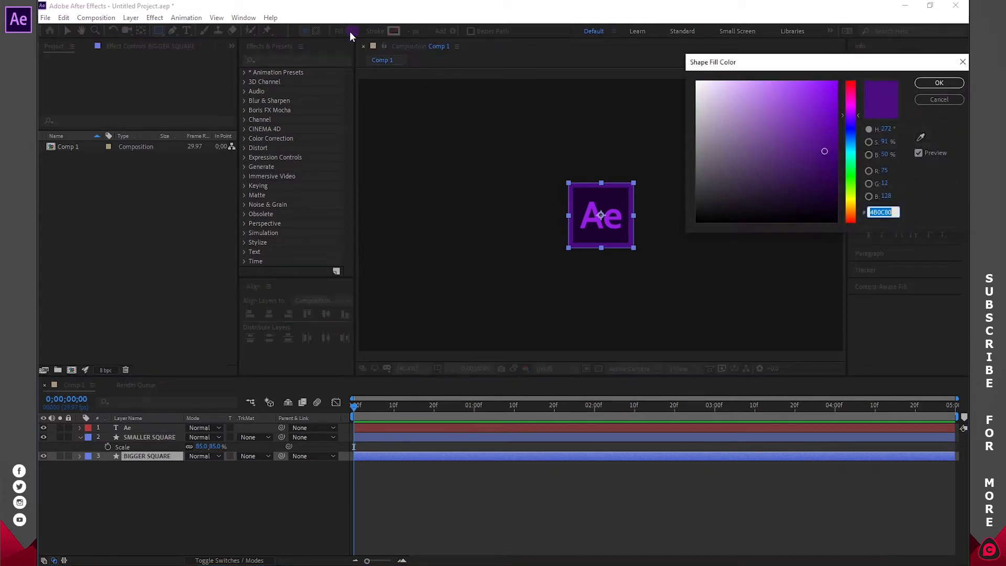
{"action": "right_click", "coordinate": [888, 210]}
{"action": "left_click", "coordinate": [765, 258]}
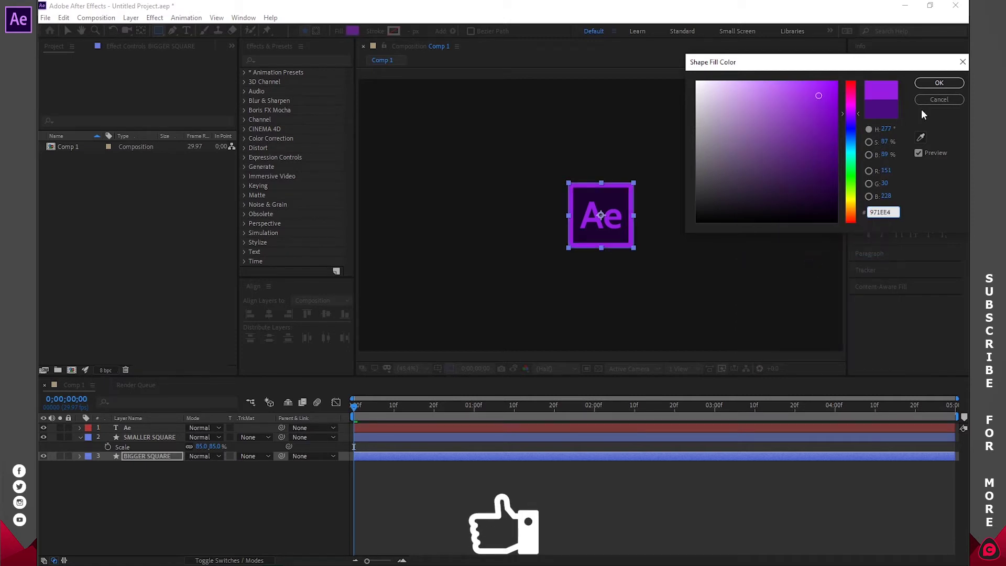
{"action": "left_click", "coordinate": [930, 85]}
{"action": "left_click", "coordinate": [683, 505]}
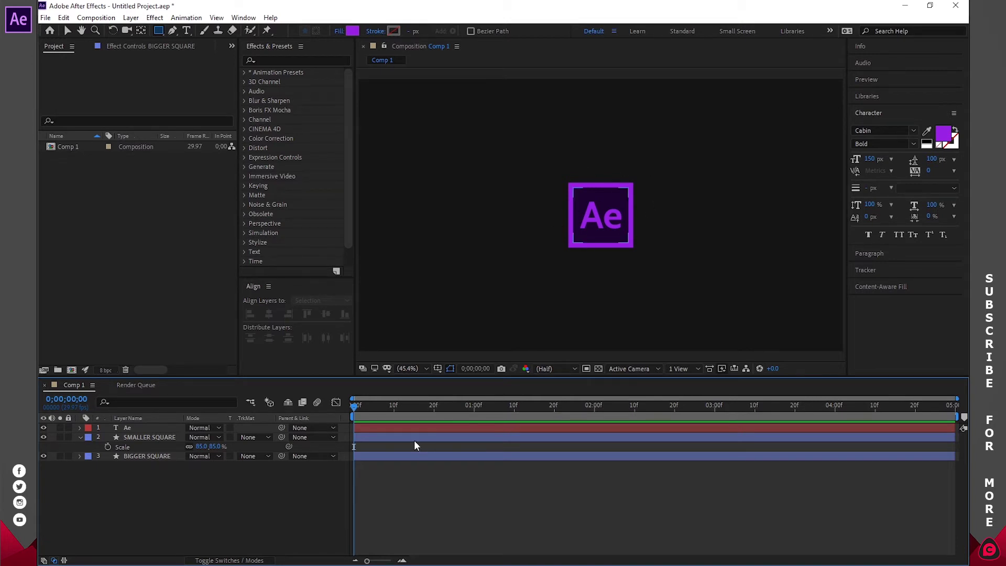
- Add Easy Ease Scale keyframes at one second on Ae, SMALLER SQUARE and BIGGER SQUARE
{"action": "left_click_drag", "start_coordinate": [354, 407], "coordinate": [473, 415]}
{"action": "left_click", "coordinate": [81, 437]}
{"action": "left_click", "coordinate": [147, 446]}
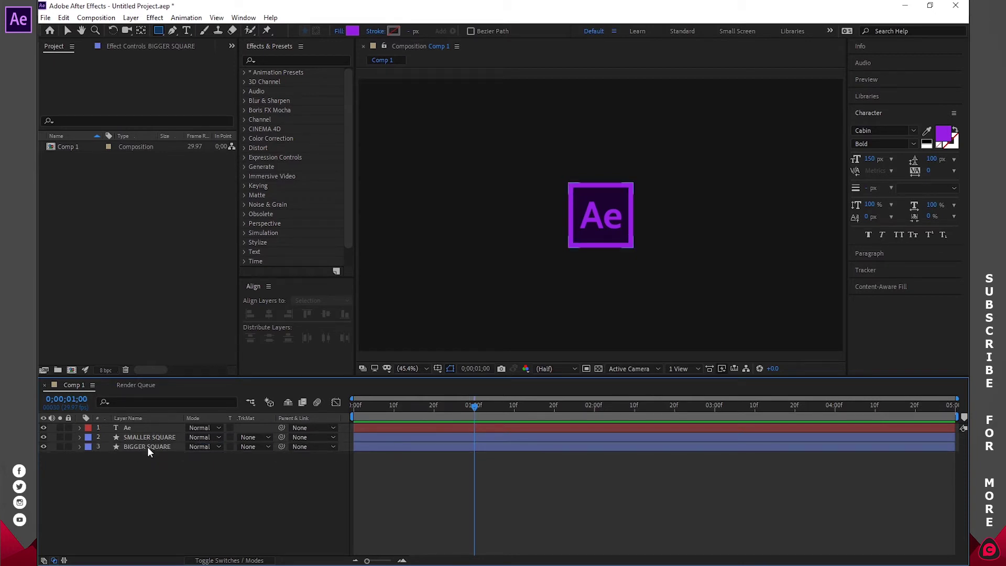
{"action": "left_click", "coordinate": [149, 426], "text": "shift"}
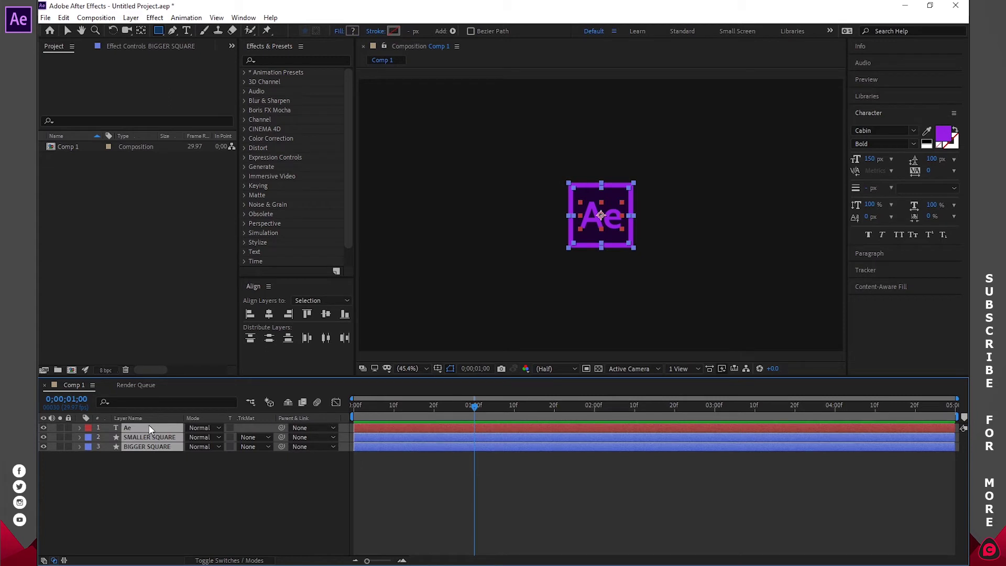
{"action": "key", "text": "s"}
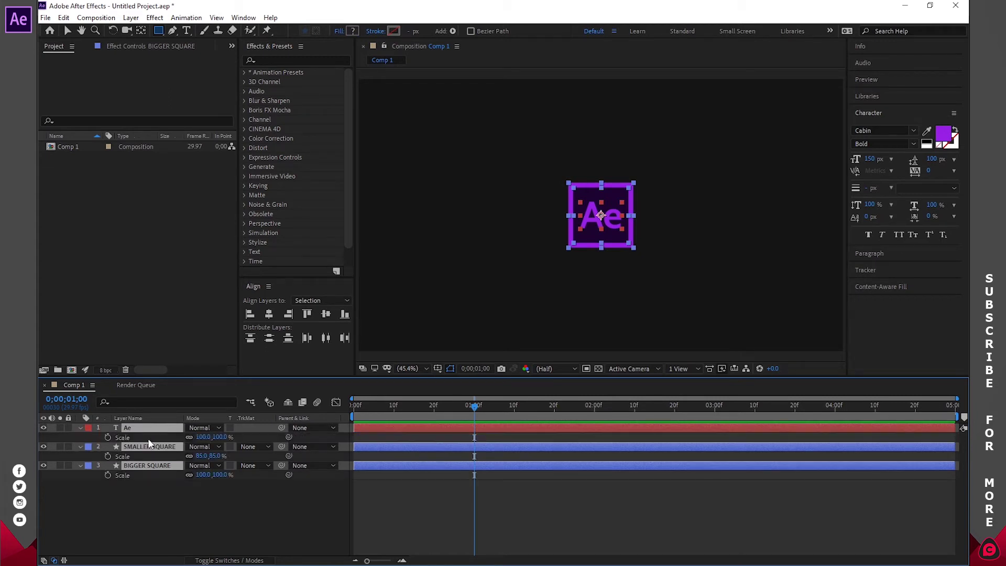
{"action": "left_click", "coordinate": [108, 474]}
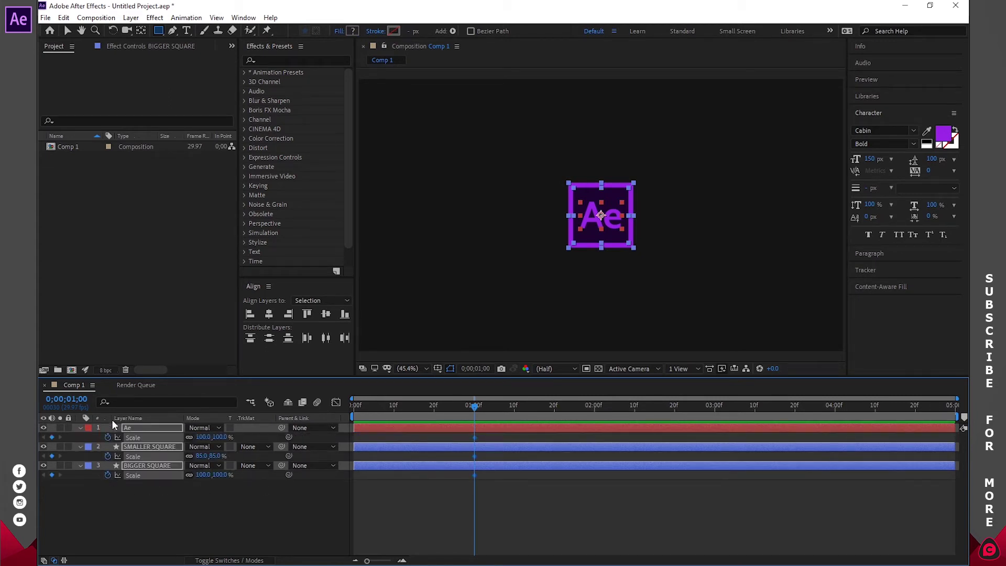
{"action": "right_click", "coordinate": [474, 456]}
{"action": "mouse_move", "coordinate": [555, 449]}
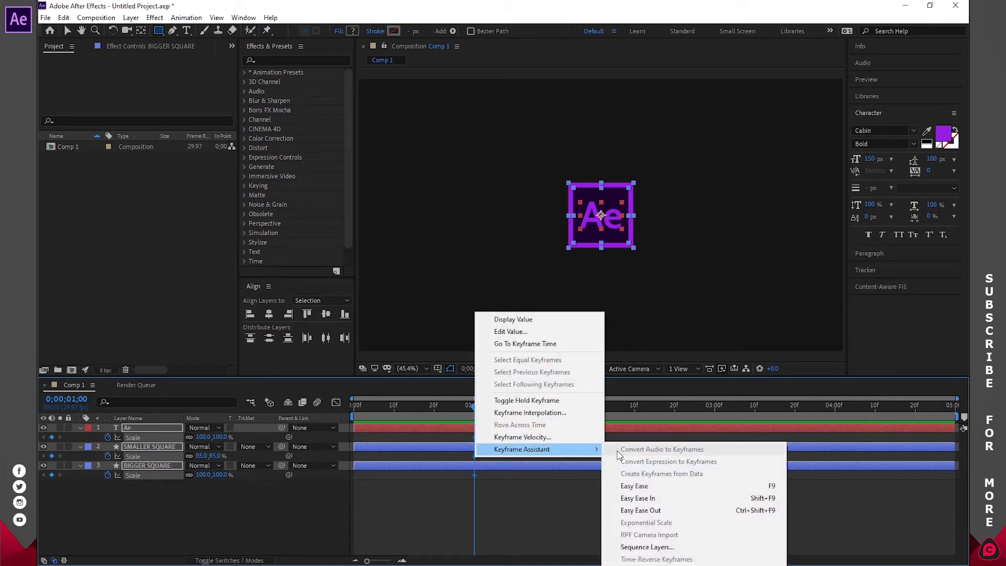
{"action": "left_click", "coordinate": [625, 486]}
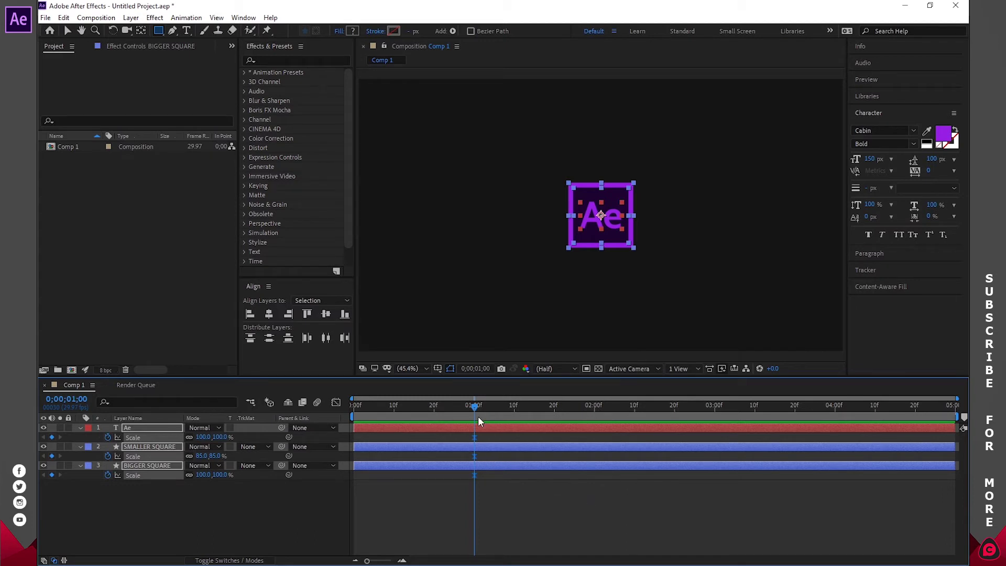
- Set Scale to 0% at the start on all three layers and scrub to check the growth
{"action": "left_click_drag", "start_coordinate": [474, 407], "coordinate": [351, 415]}
{"action": "left_click", "coordinate": [202, 437]}
{"action": "type", "text": "0"}
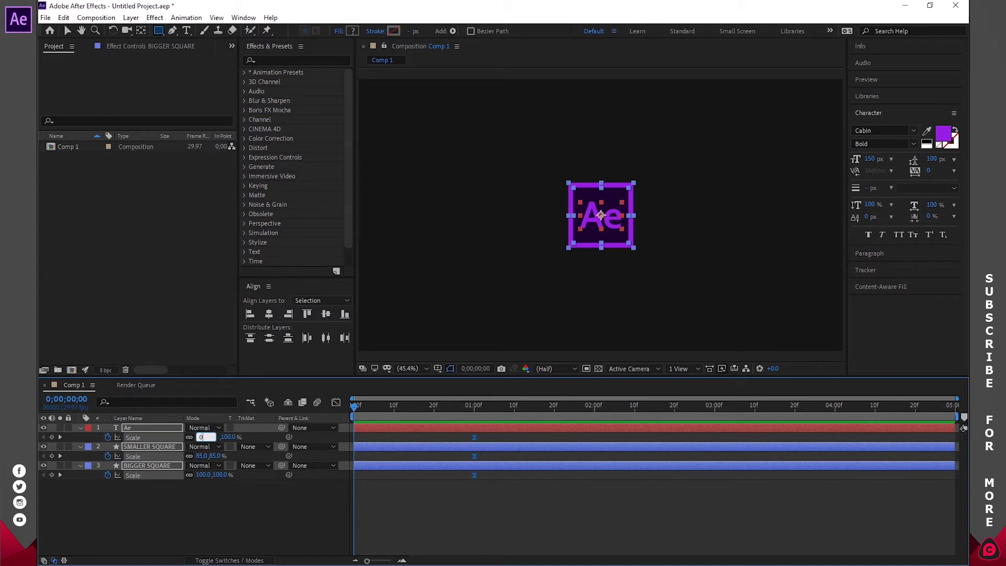
{"action": "key", "text": "Return"}
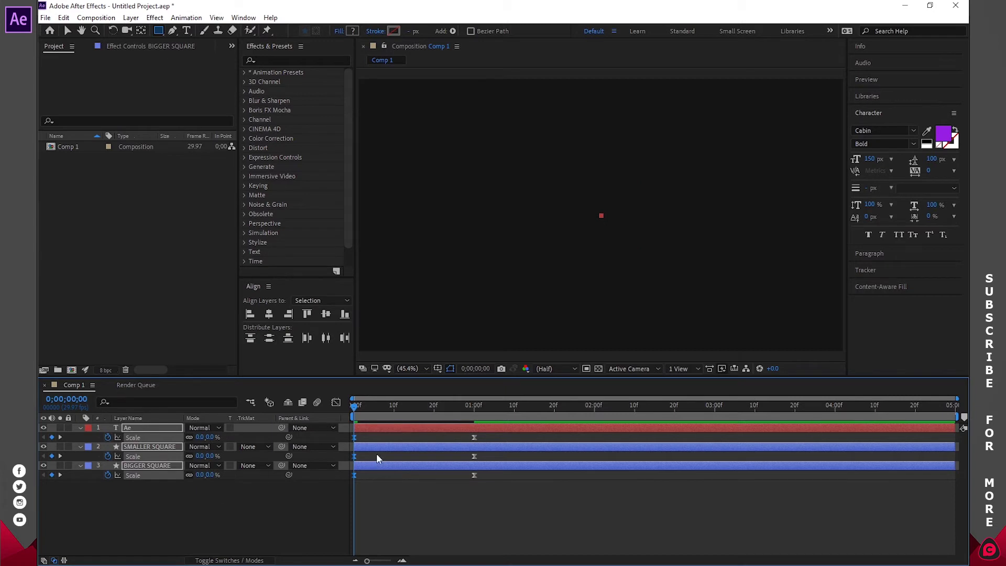
{"action": "left_click_drag", "start_coordinate": [355, 406], "coordinate": [473, 408]}
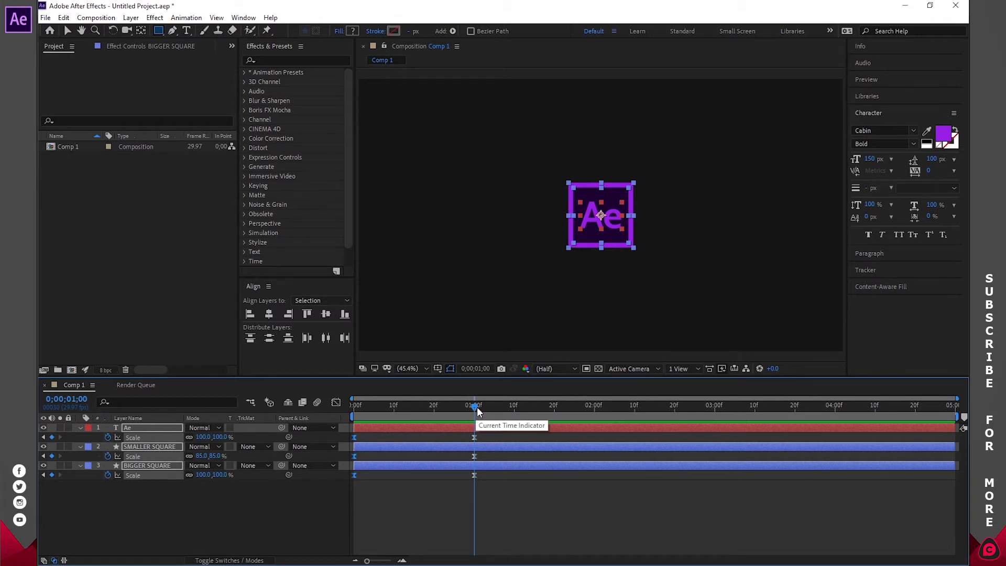
- Drag the three one-second Scale keyframes to frame 28 and add new Scale keyframes at 0;00;01;00
{"action": "left_click", "coordinate": [402, 561]}
{"action": "left_click", "coordinate": [401, 560]}
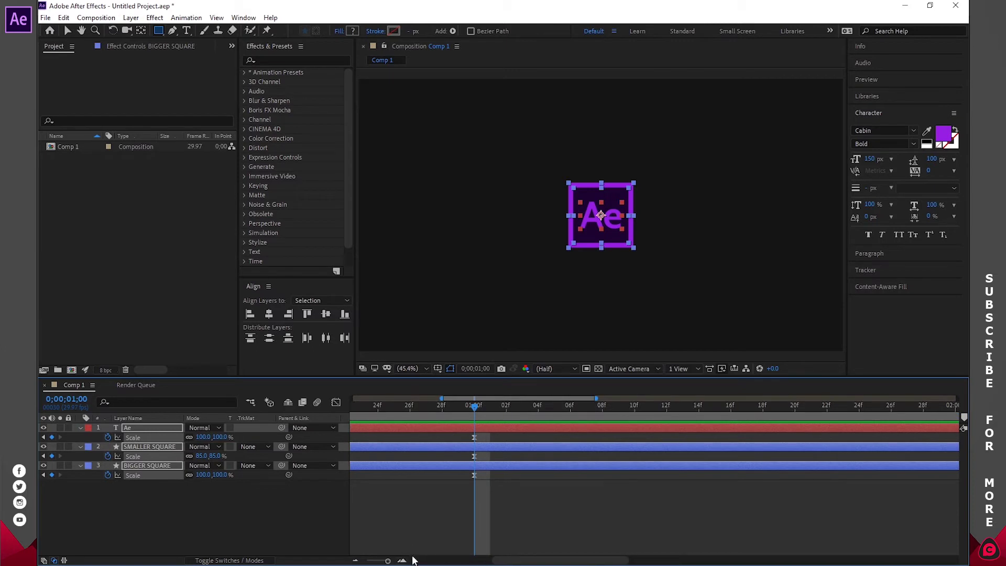
{"action": "left_click", "coordinate": [383, 561]}
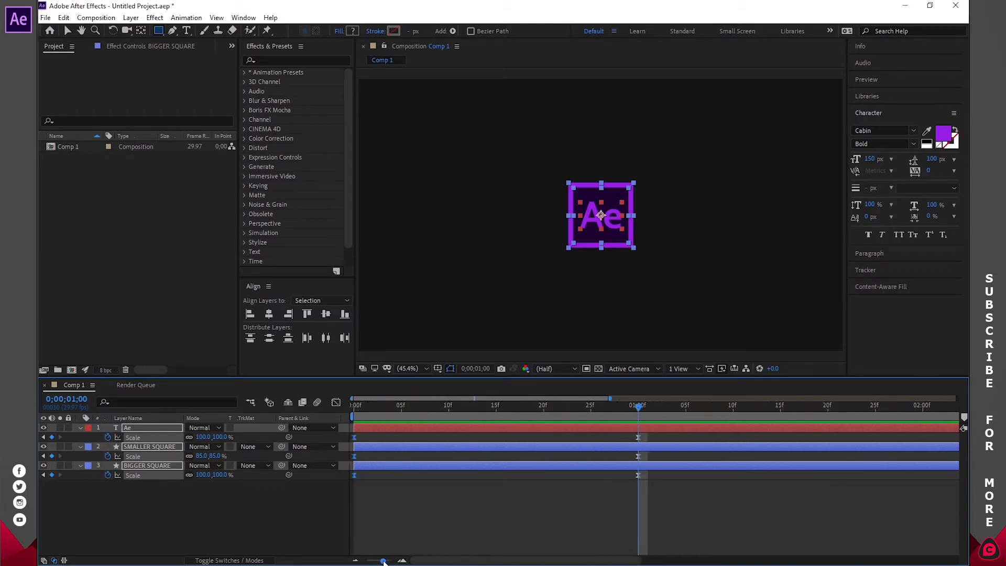
{"action": "mouse_move", "coordinate": [655, 410]}
{"action": "left_mouse_down"}
{"action": "mouse_move", "coordinate": [646, 406]}
{"action": "mouse_move", "coordinate": [657, 409]}
{"action": "left_mouse_up"}
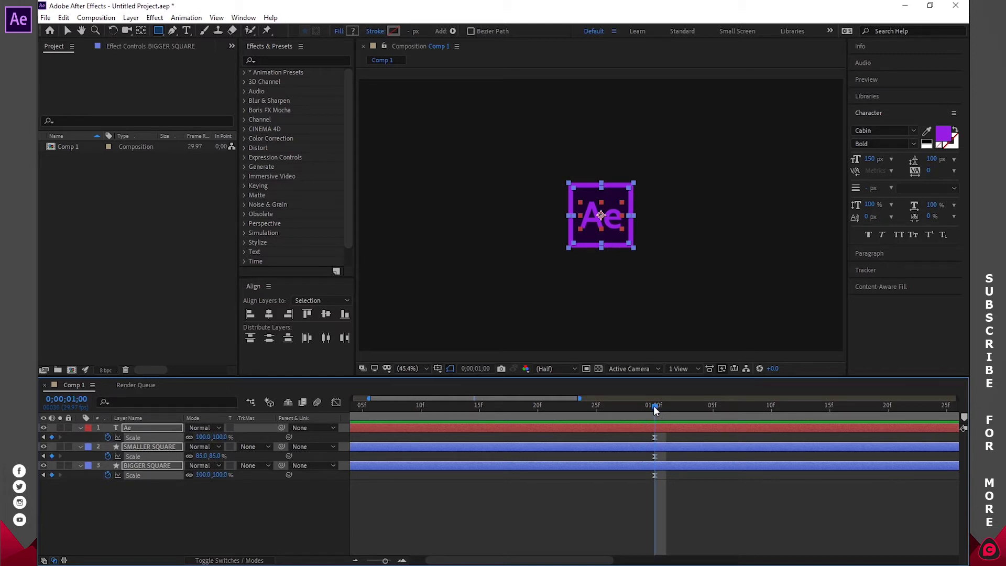
{"action": "left_click_drag", "start_coordinate": [654, 410], "coordinate": [626, 406]}
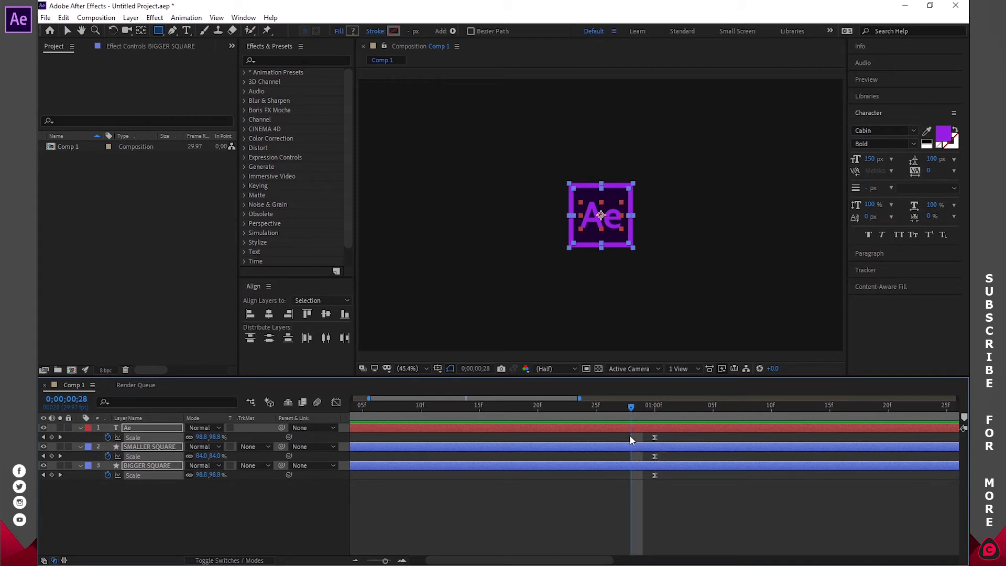
{"action": "left_click_drag", "start_coordinate": [671, 435], "coordinate": [650, 482]}
{"action": "left_click_drag", "start_coordinate": [655, 438], "coordinate": [654, 409]}
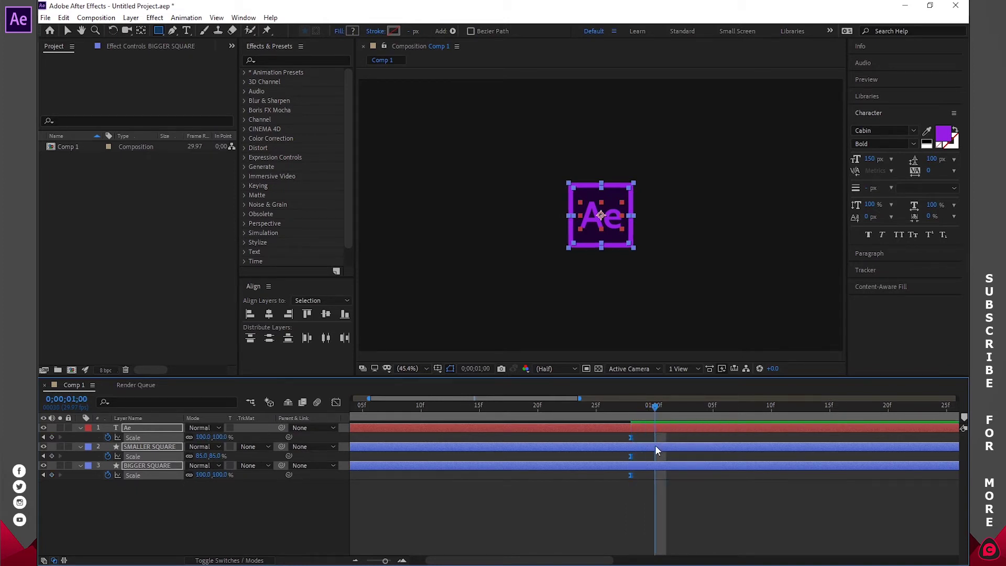
{"action": "left_click", "coordinate": [52, 436]}
{"action": "mouse_move", "coordinate": [653, 406]}
{"action": "left_mouse_down"}
{"action": "mouse_move", "coordinate": [629, 413]}
{"action": "mouse_move", "coordinate": [643, 413]}
{"action": "left_mouse_up"}
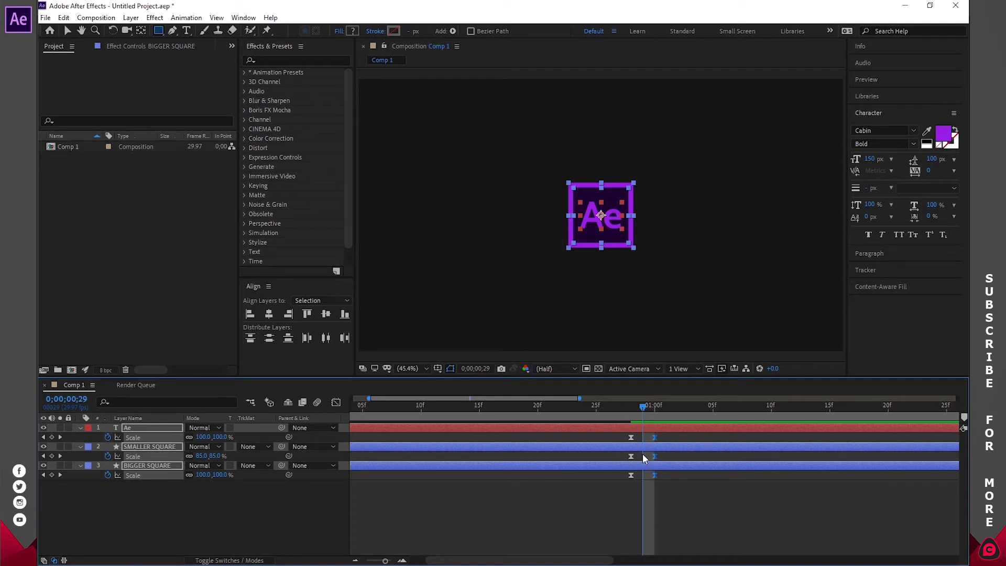
- At frame 29, set Scale to 110% on Ae, 95% on SMALLER SQUARE and 110% on BIGGER SQUARE
{"action": "left_click", "coordinate": [592, 491]}
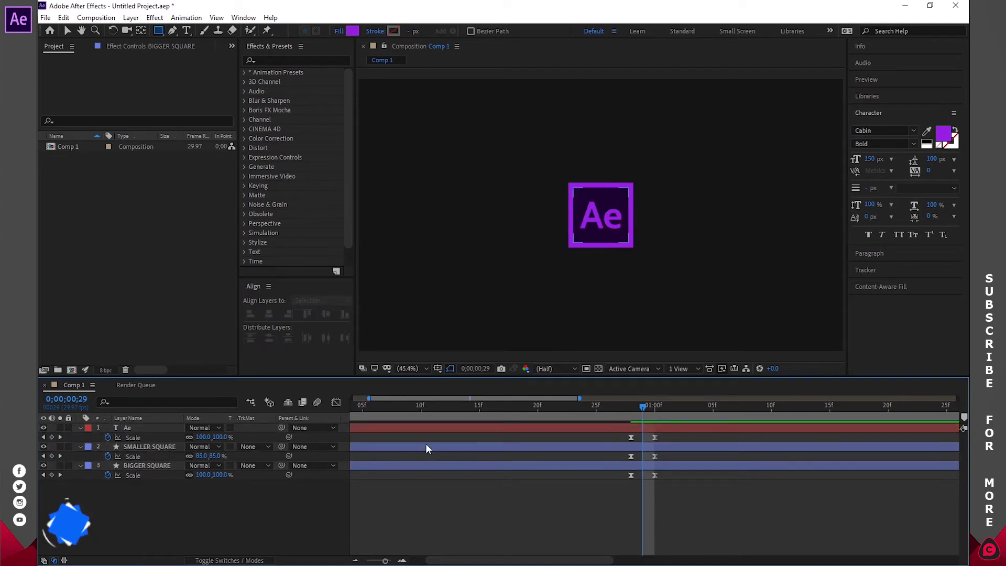
{"action": "left_click", "coordinate": [200, 437]}
{"action": "type", "text": "110"}
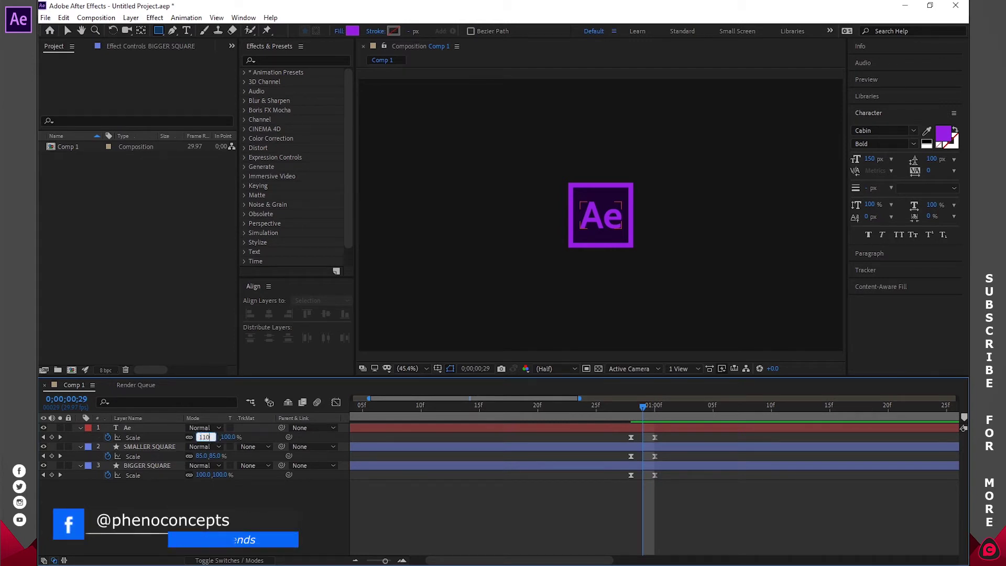
{"action": "key", "text": "Return"}
{"action": "left_click", "coordinate": [200, 456]}
{"action": "type", "text": "95"}
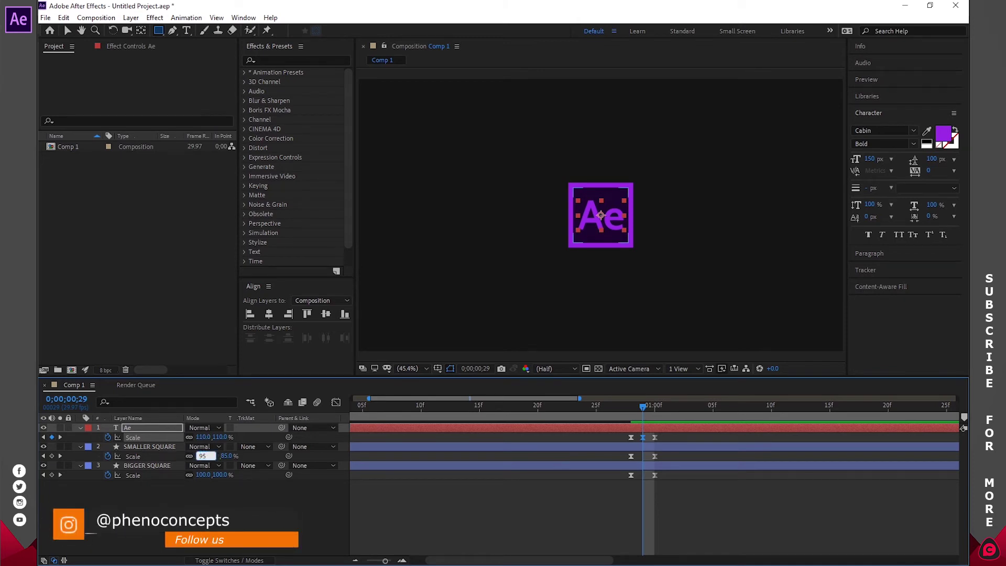
{"action": "key", "text": "Return"}
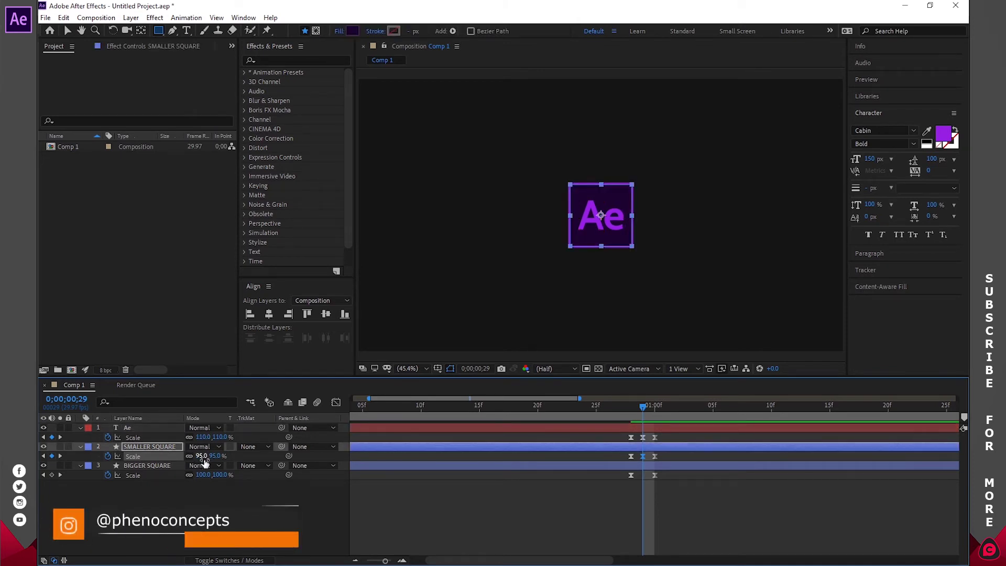
{"action": "left_click", "coordinate": [204, 475]}
{"action": "type", "text": "110"}
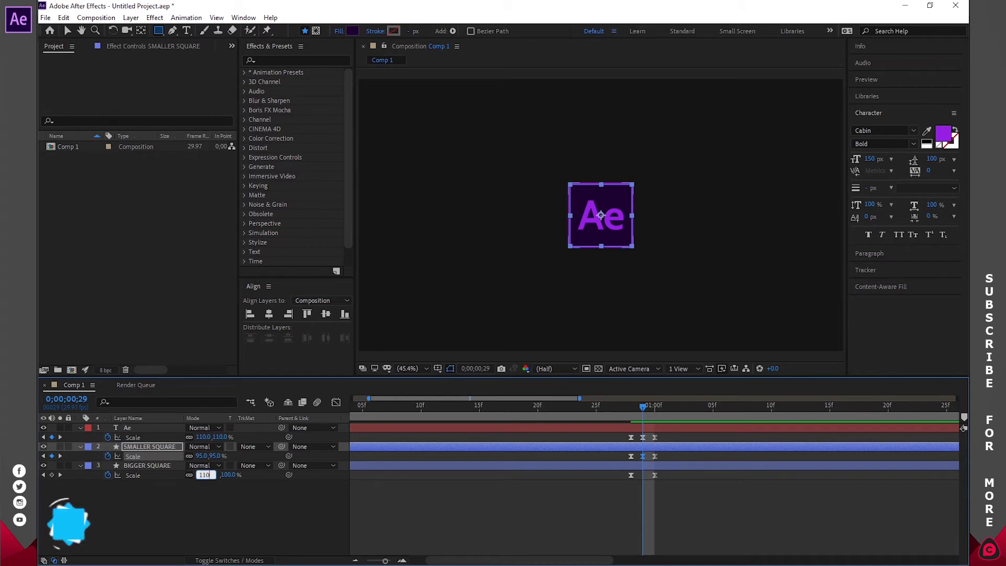
{"action": "key", "text": "Return"}
- Scrub and preview the overshoot between frames 21 and 28, then return to the start
{"action": "left_click_drag", "start_coordinate": [643, 405], "coordinate": [569, 433]}
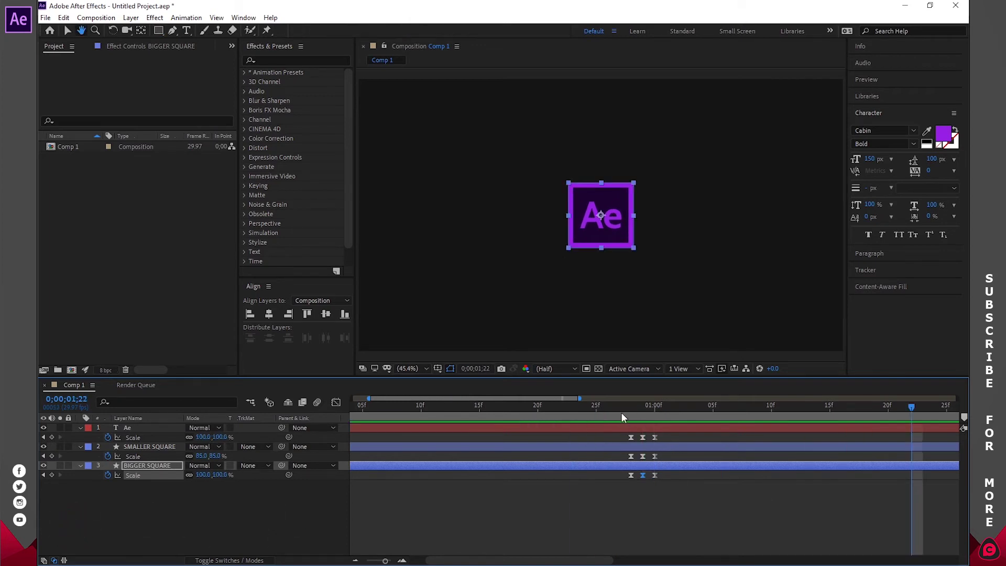
{"action": "left_click", "coordinate": [547, 404]}
{"action": "key", "text": "space"}
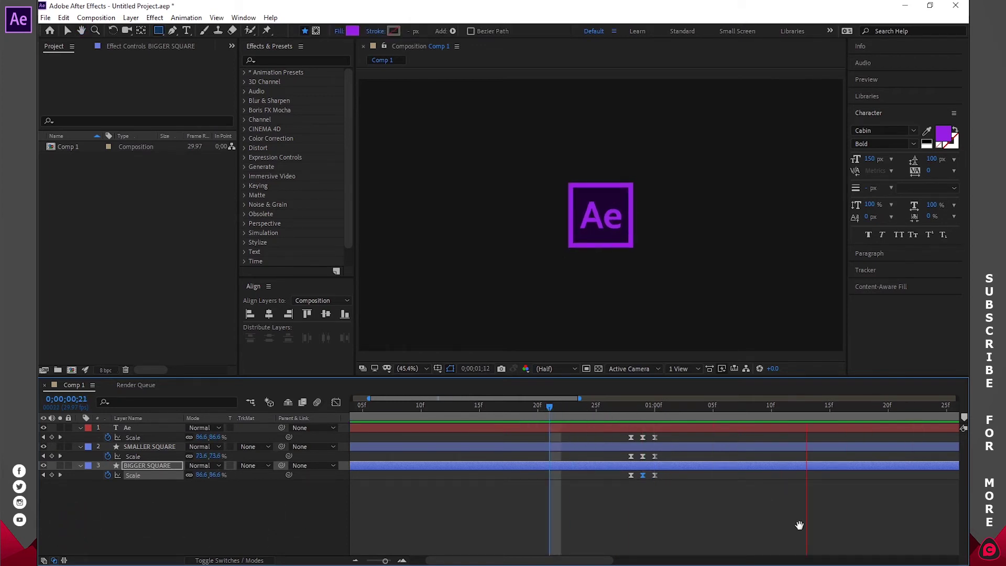
{"action": "key", "text": "space"}
{"action": "left_click", "coordinate": [633, 407]}
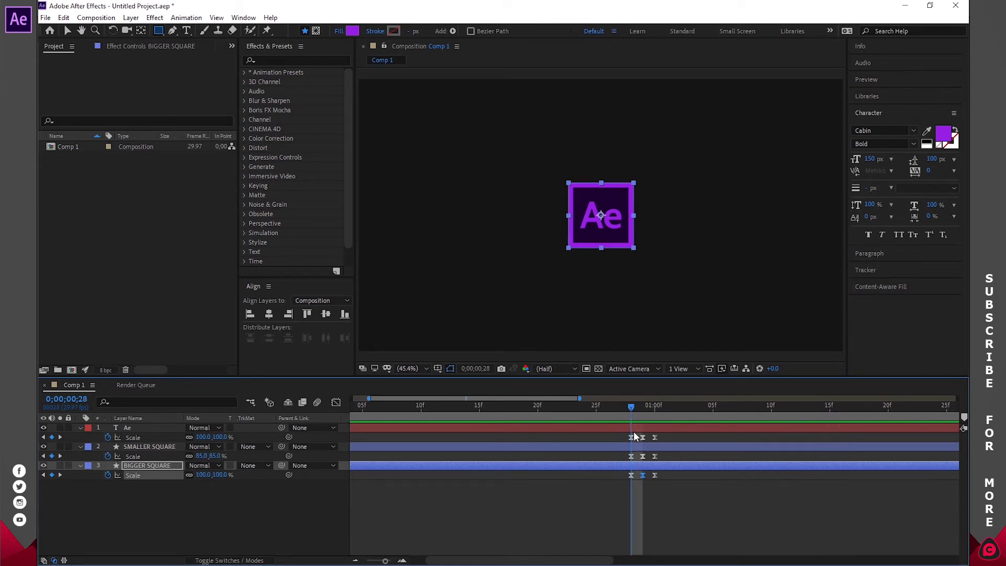
{"action": "key", "text": "Home"}
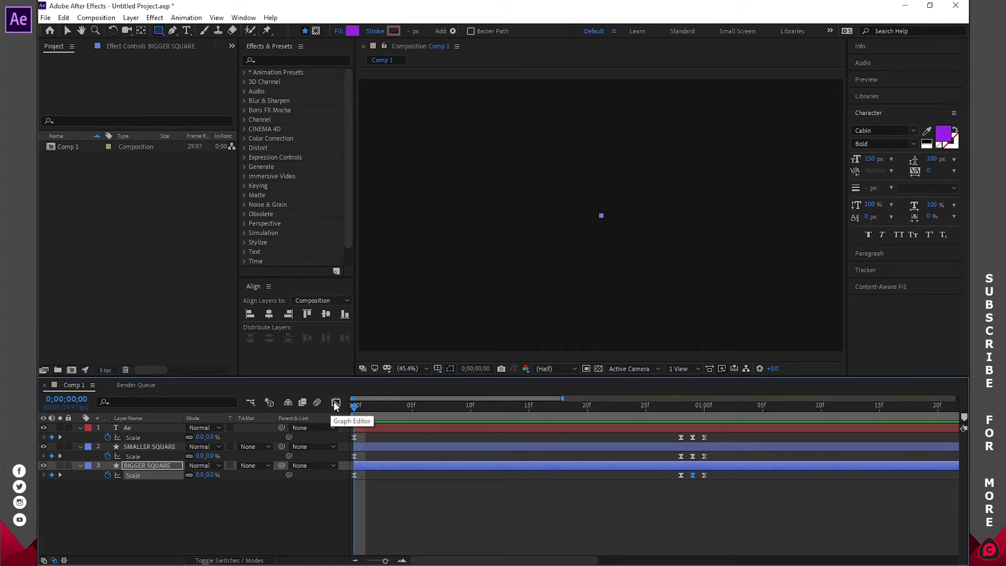
- Lengthen the ease out of the Ae layer's first Scale keyframe in the speed graph
{"action": "left_click", "coordinate": [356, 428]}
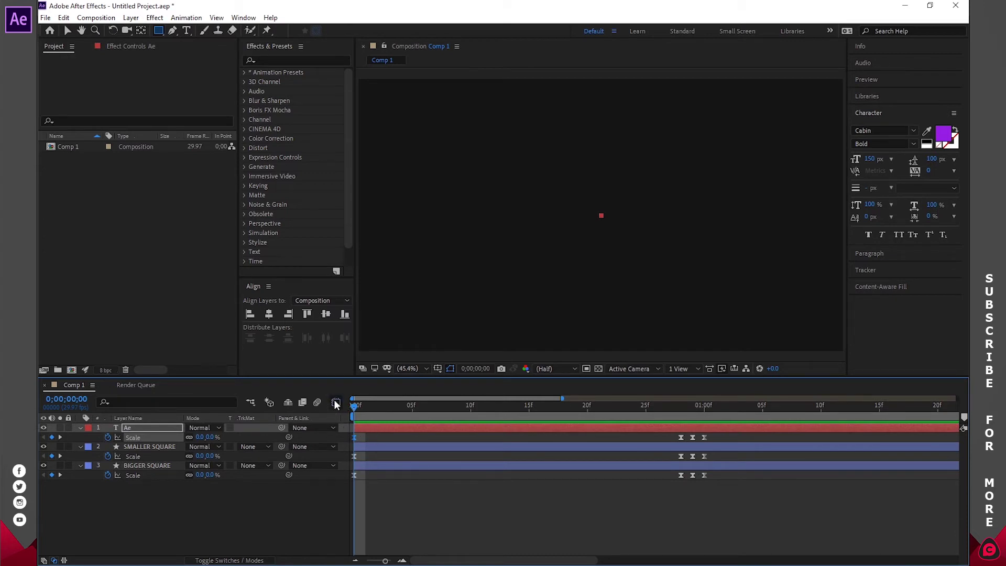
{"action": "left_click", "coordinate": [336, 402]}
{"action": "left_click_drag", "start_coordinate": [383, 483], "coordinate": [581, 483]}
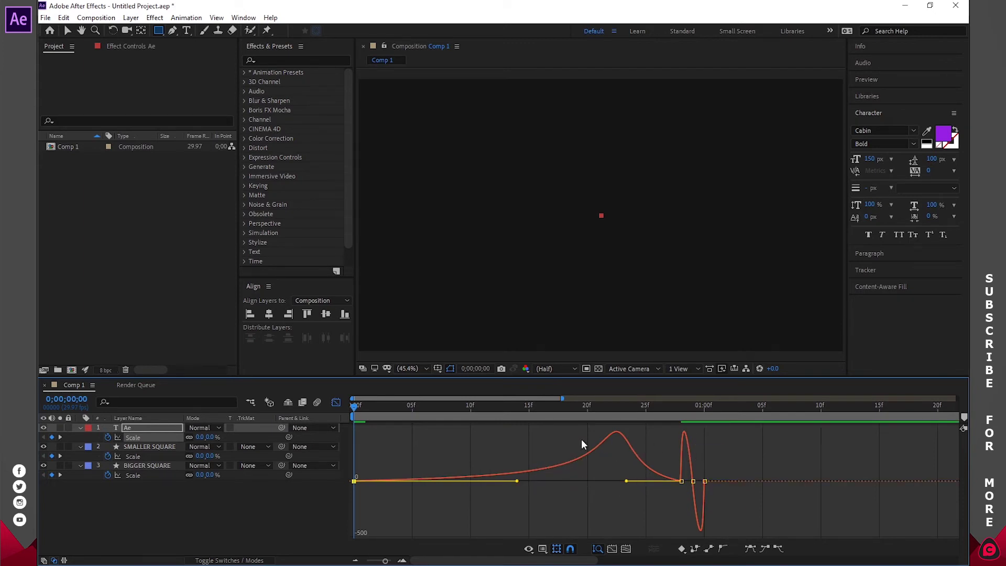
{"action": "left_click", "coordinate": [336, 403]}
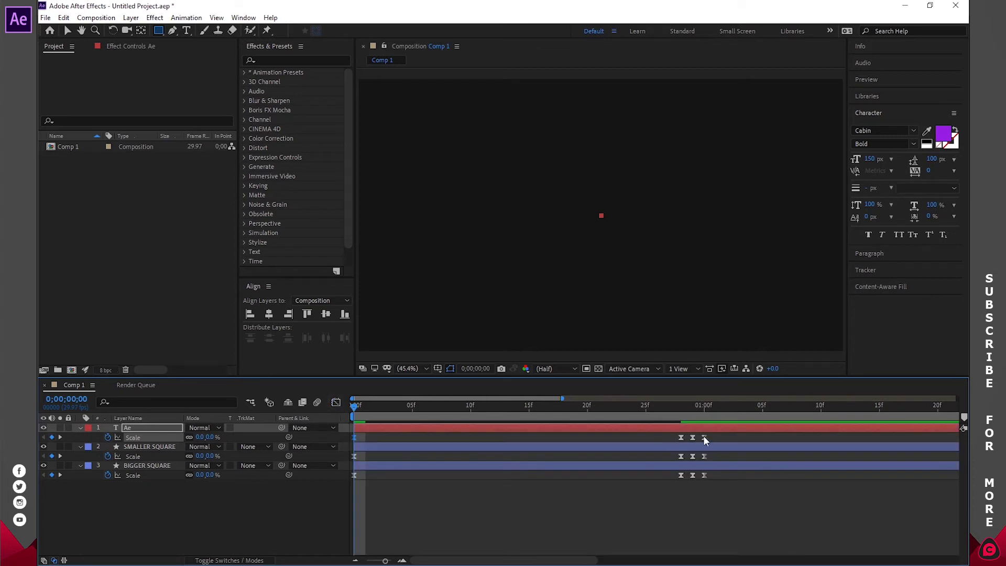
- Lengthen the ease out of SMALLER SQUARE's first Scale keyframe in the speed graph
{"action": "left_click", "coordinate": [354, 458]}
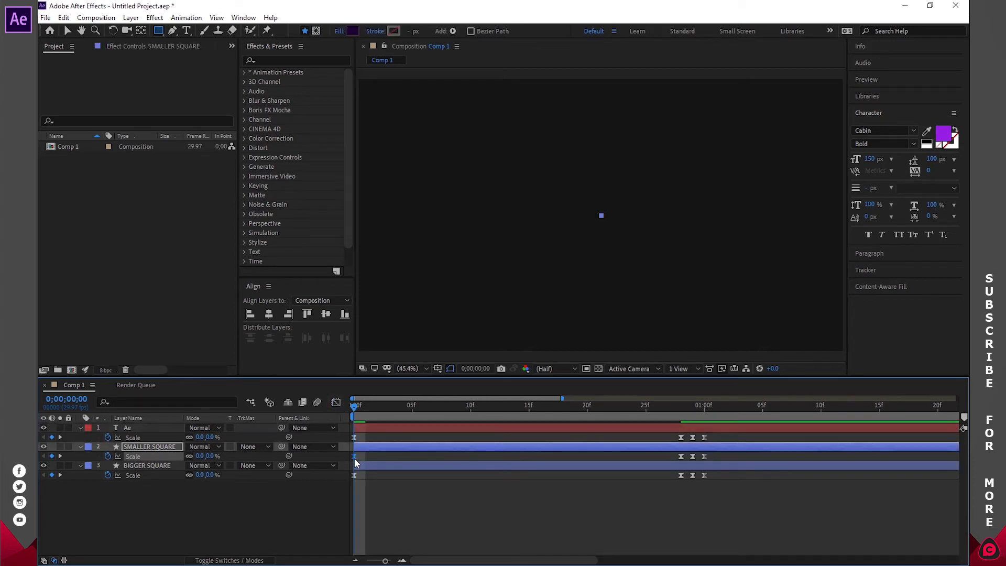
{"action": "left_click", "coordinate": [335, 402]}
{"action": "left_click_drag", "start_coordinate": [382, 481], "coordinate": [615, 481]}
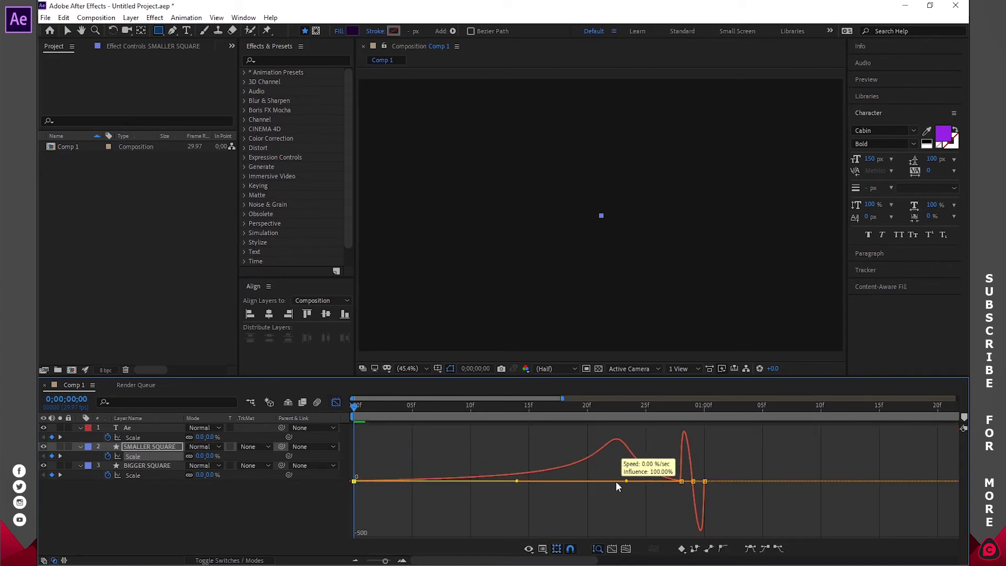
{"action": "left_click", "coordinate": [338, 403]}
- Stretch BIGGER SQUARE's first Scale keyframe ease to 100% influence and check it at frame 3
{"action": "left_click", "coordinate": [375, 464]}
{"action": "left_click", "coordinate": [336, 402]}
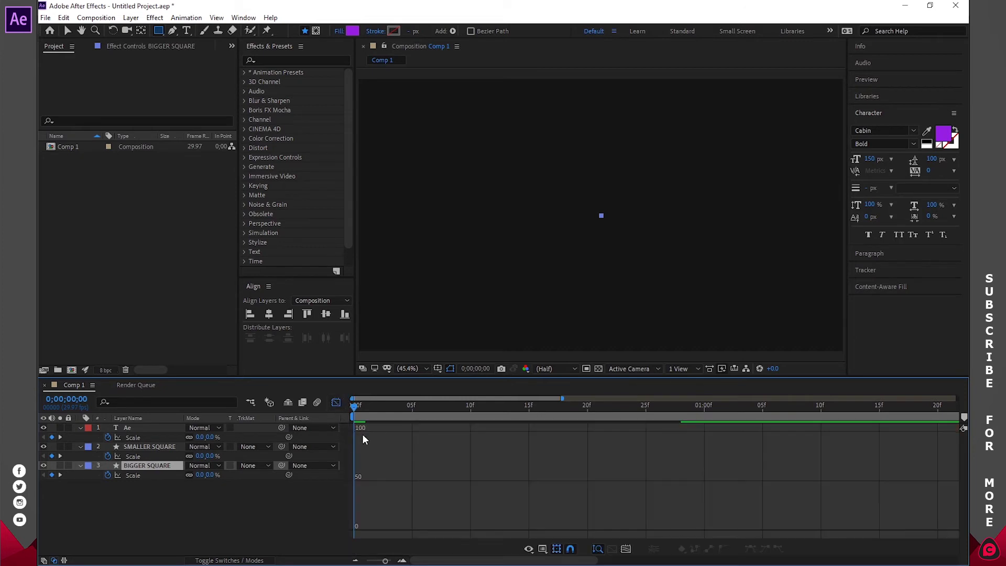
{"action": "left_click", "coordinate": [338, 403]}
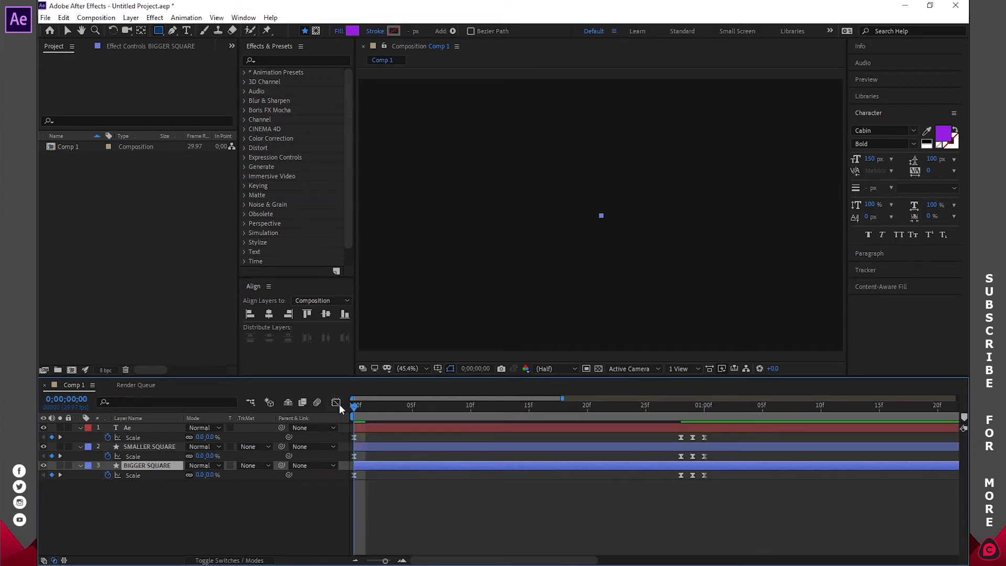
{"action": "left_click", "coordinate": [353, 474]}
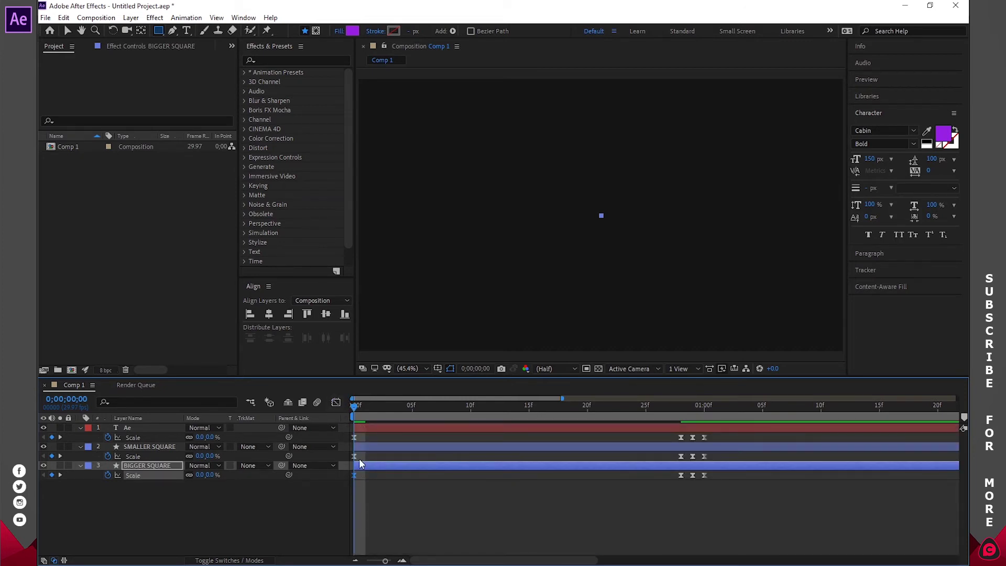
{"action": "left_click", "coordinate": [335, 402]}
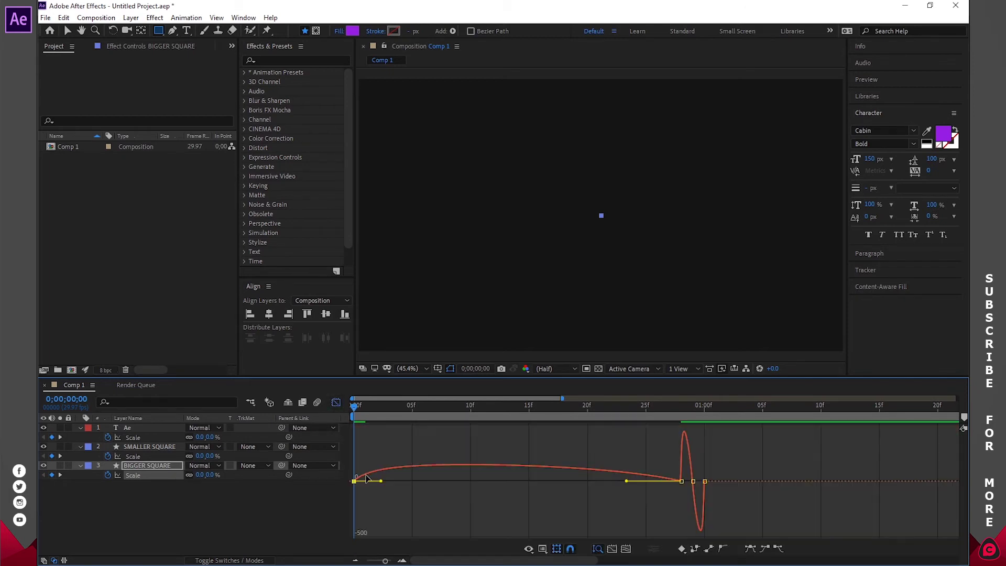
{"action": "left_click_drag", "start_coordinate": [380, 480], "coordinate": [568, 481]}
{"action": "left_click", "coordinate": [336, 404]}
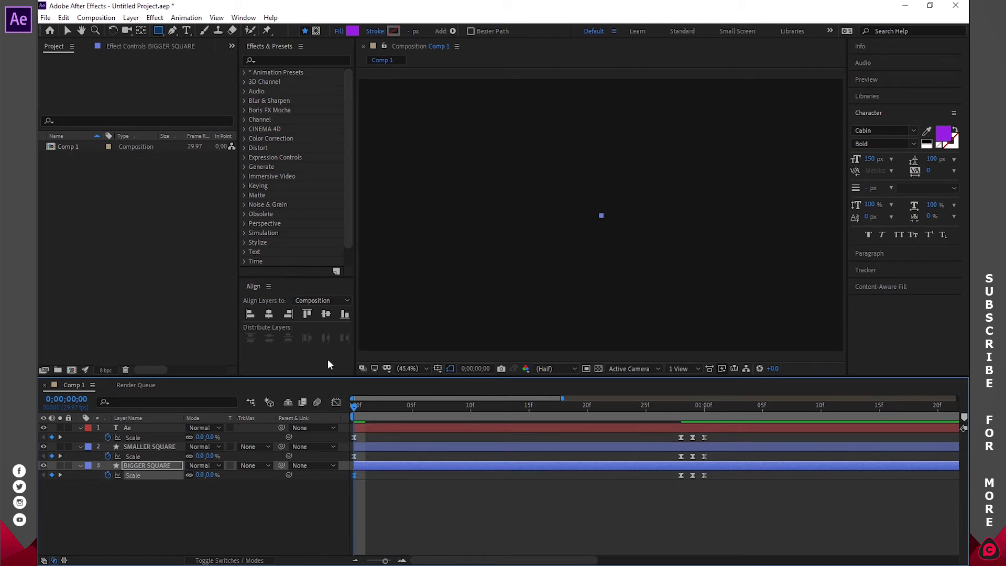
{"action": "left_click", "coordinate": [531, 475]}
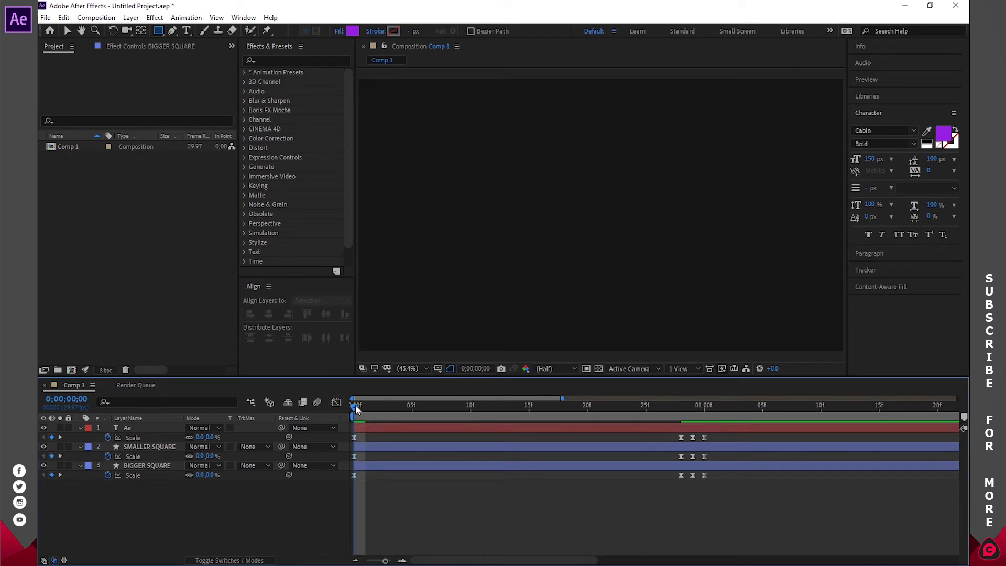
{"action": "left_click_drag", "start_coordinate": [353, 406], "coordinate": [561, 416]}
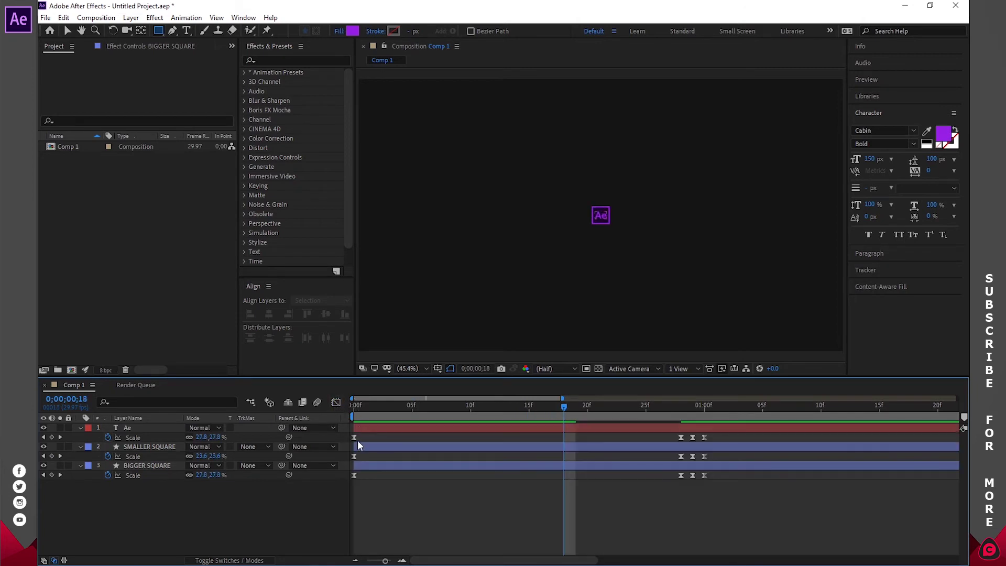
- Extend SMALLER SQUARE's Scale keyframe ease to shift its speed peak, and preview the animation
{"action": "left_click", "coordinate": [354, 456]}
{"action": "left_click", "coordinate": [337, 402]}
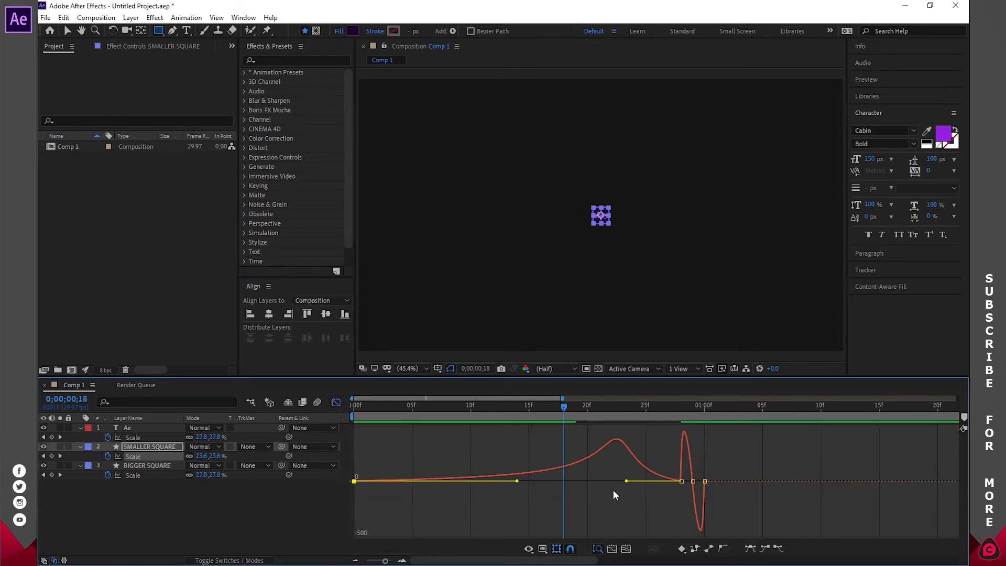
{"action": "left_click_drag", "start_coordinate": [563, 408], "coordinate": [354, 414]}
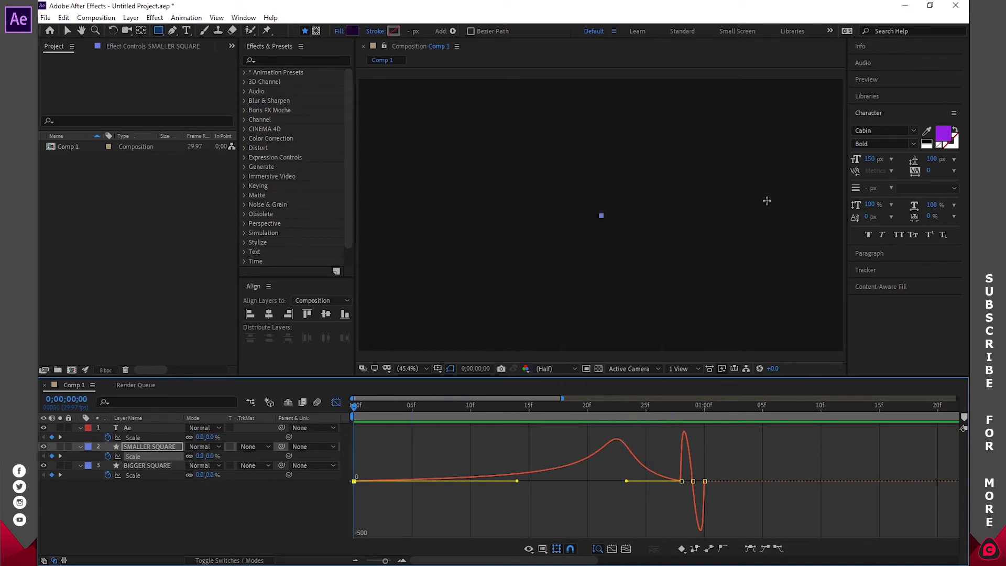
{"action": "left_click", "coordinate": [867, 80]}
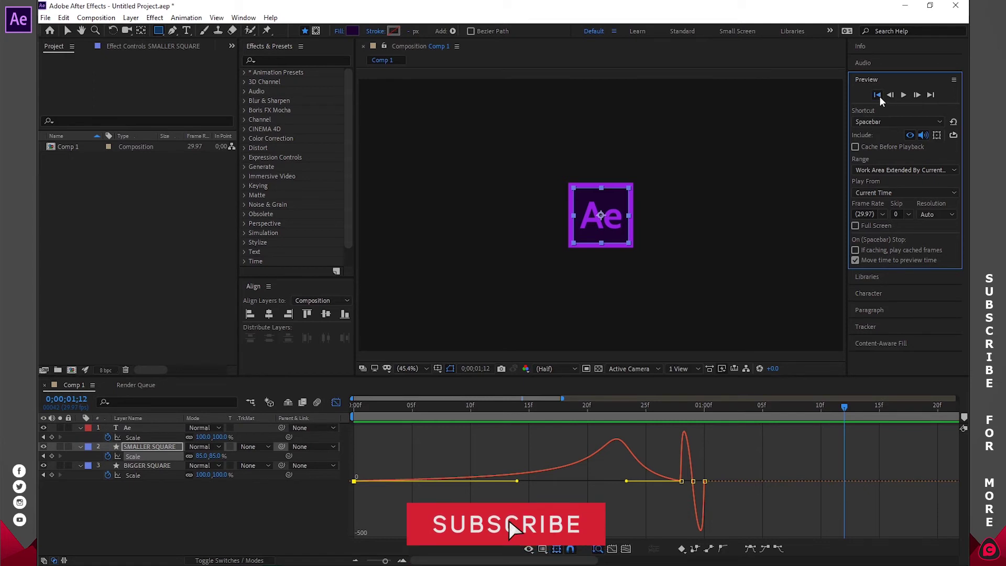
{"action": "left_click", "coordinate": [902, 95]}
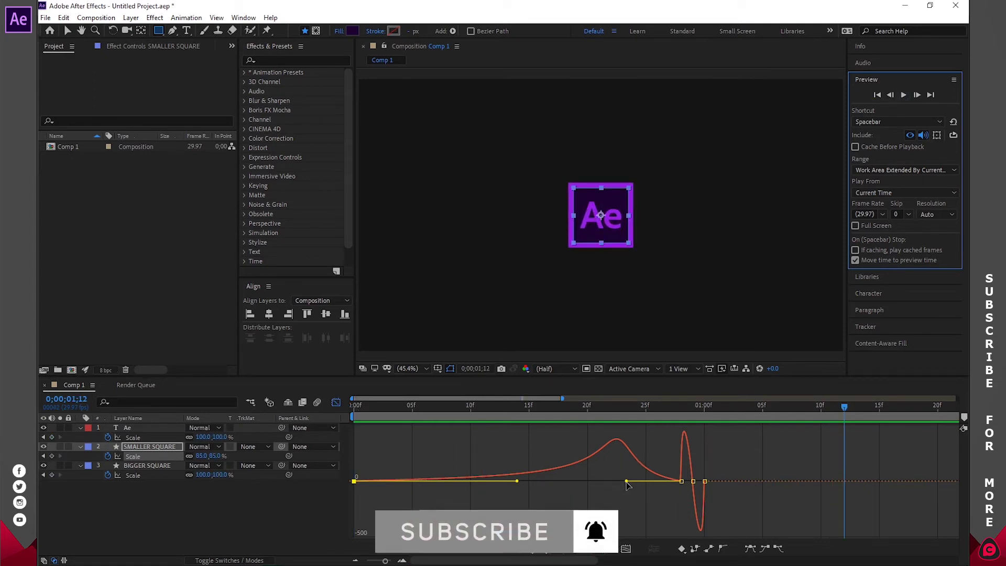
{"action": "left_click_drag", "start_coordinate": [626, 481], "coordinate": [680, 485]}
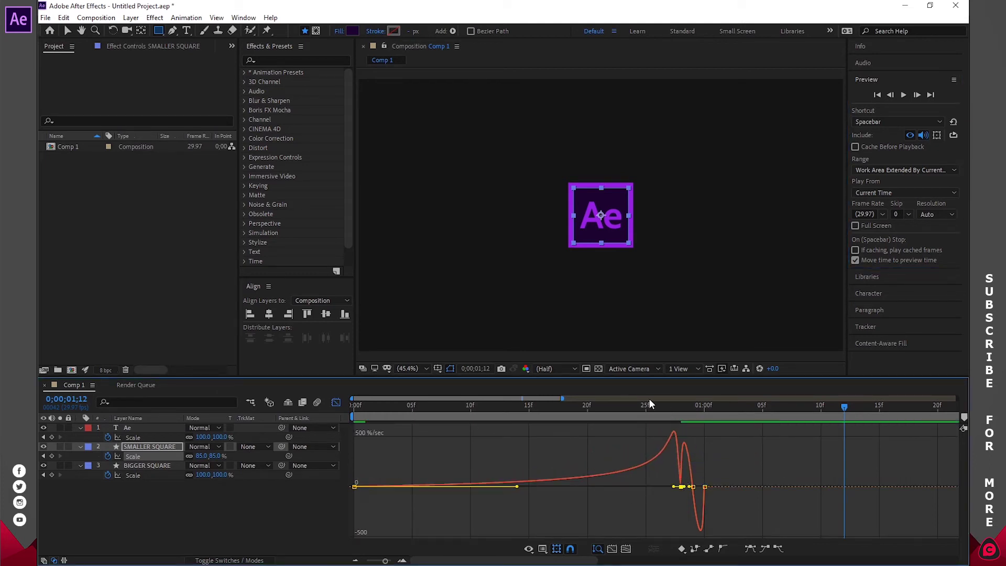
{"action": "key", "text": "space"}
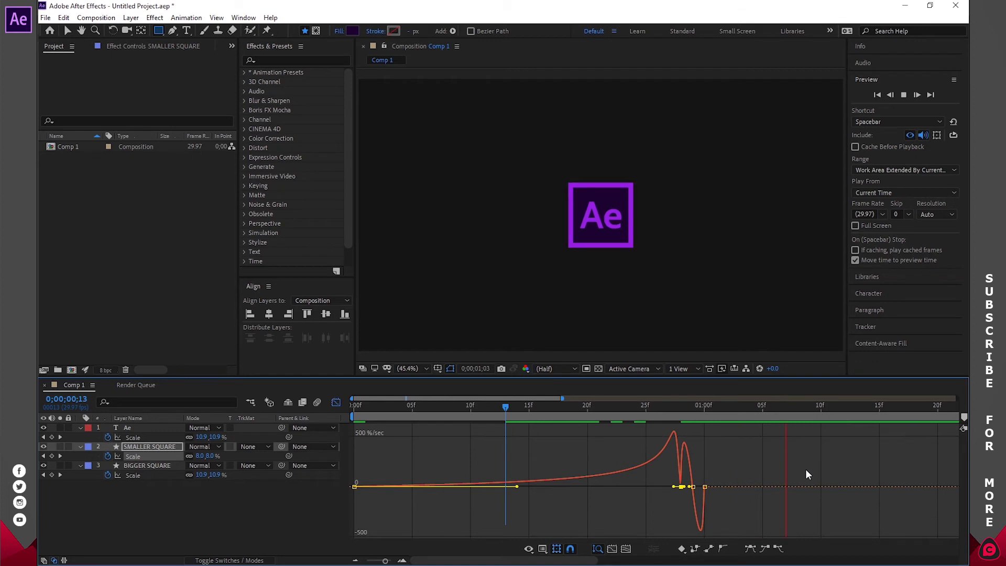
{"action": "key", "text": "space"}
{"action": "key", "text": "space"}
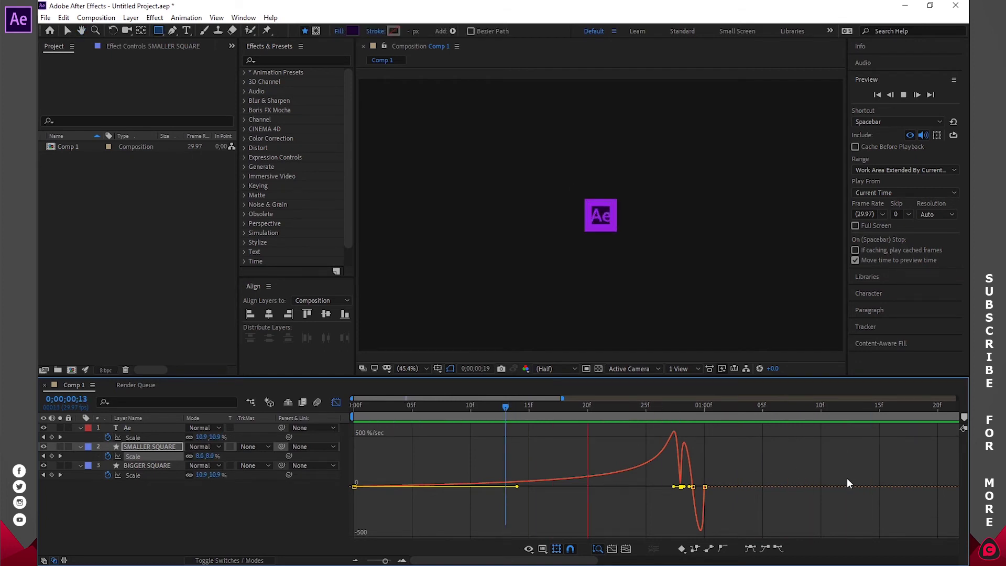
{"action": "key", "text": "space"}
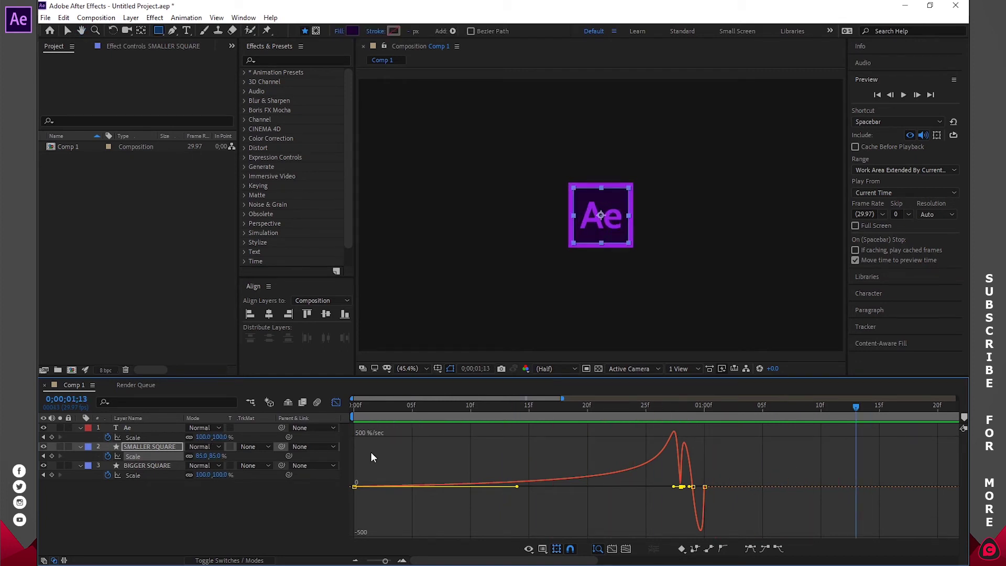
- Pull the Ae text's incoming Scale influence handle to its keyframe to sharpen the pop
{"action": "left_click", "coordinate": [338, 403]}
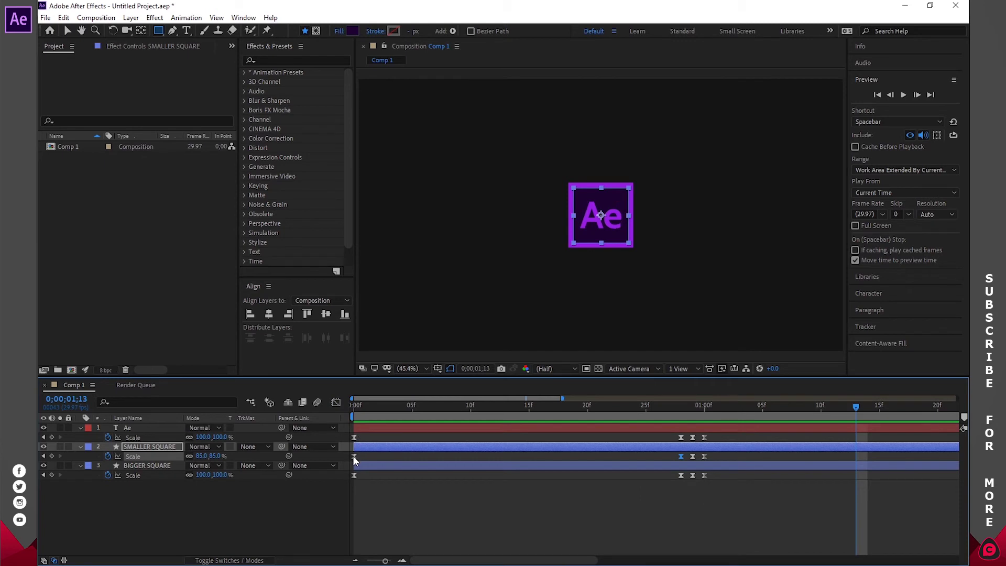
{"action": "left_click", "coordinate": [336, 403]}
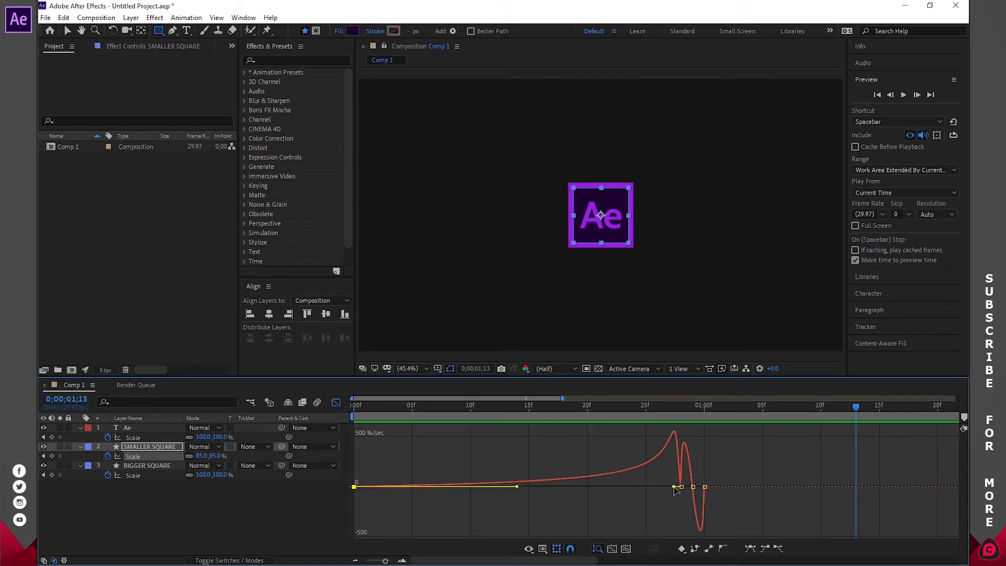
{"action": "left_click", "coordinate": [336, 403]}
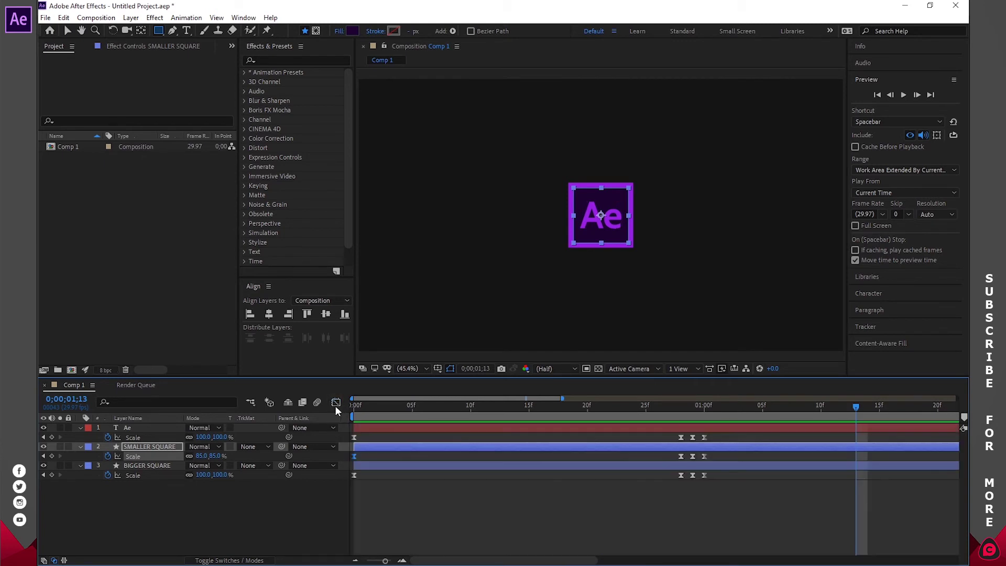
{"action": "left_click", "coordinate": [355, 436]}
{"action": "key", "text": "shift+F3"}
{"action": "left_click_drag", "start_coordinate": [627, 481], "coordinate": [679, 481]}
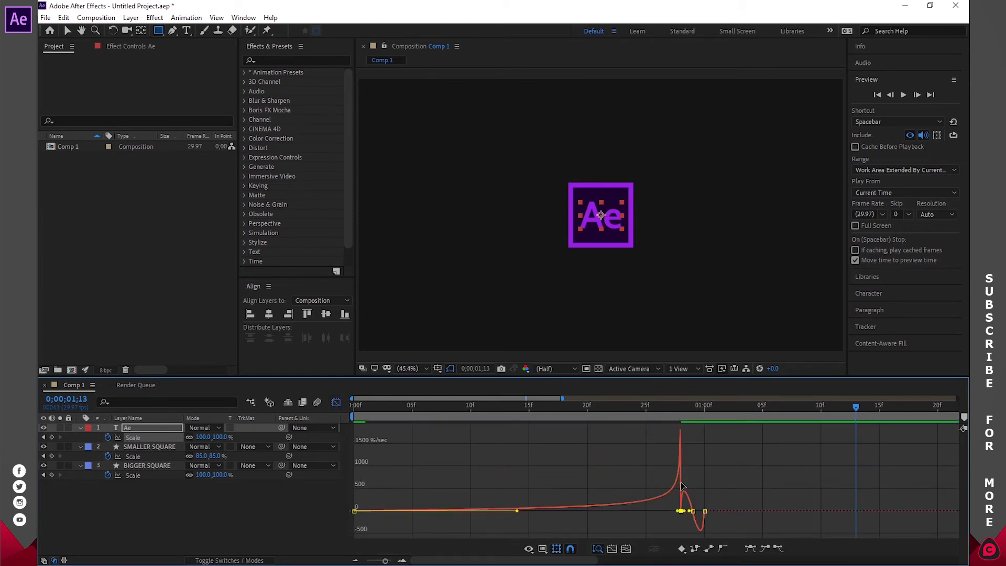
- Pull BIGGER SQUARE's incoming Scale ease in so it spikes near frame 28, then preview from the start
{"action": "left_click", "coordinate": [336, 403]}
{"action": "left_click", "coordinate": [354, 475]}
{"action": "left_click", "coordinate": [336, 403]}
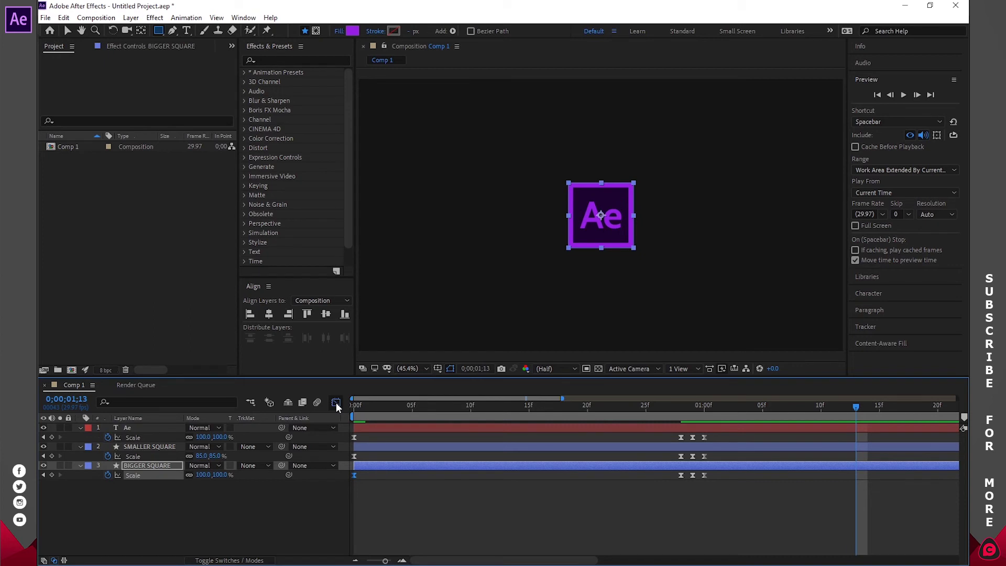
{"action": "left_click_drag", "start_coordinate": [627, 481], "coordinate": [679, 480]}
{"action": "left_click", "coordinate": [878, 95]}
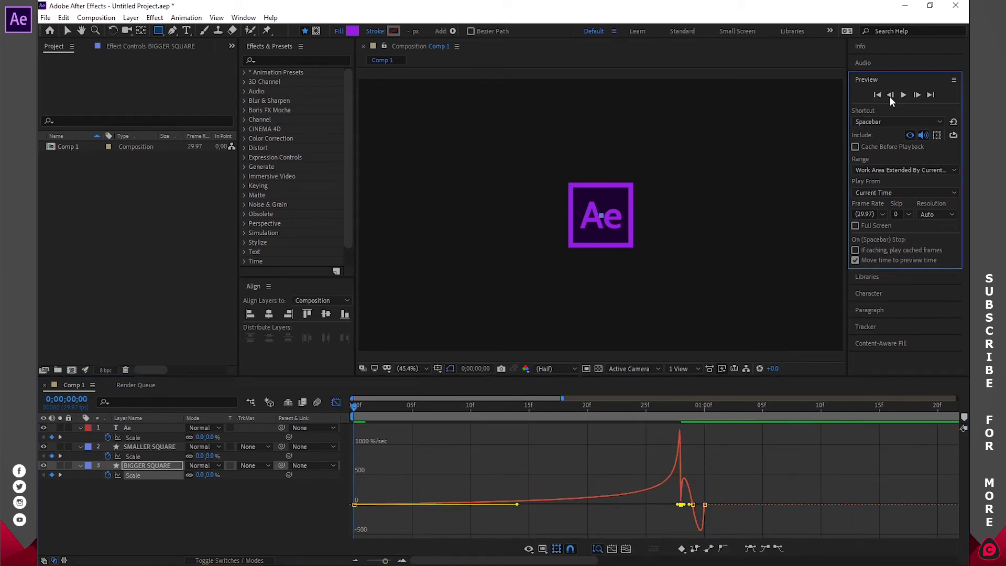
{"action": "left_click", "coordinate": [902, 95]}
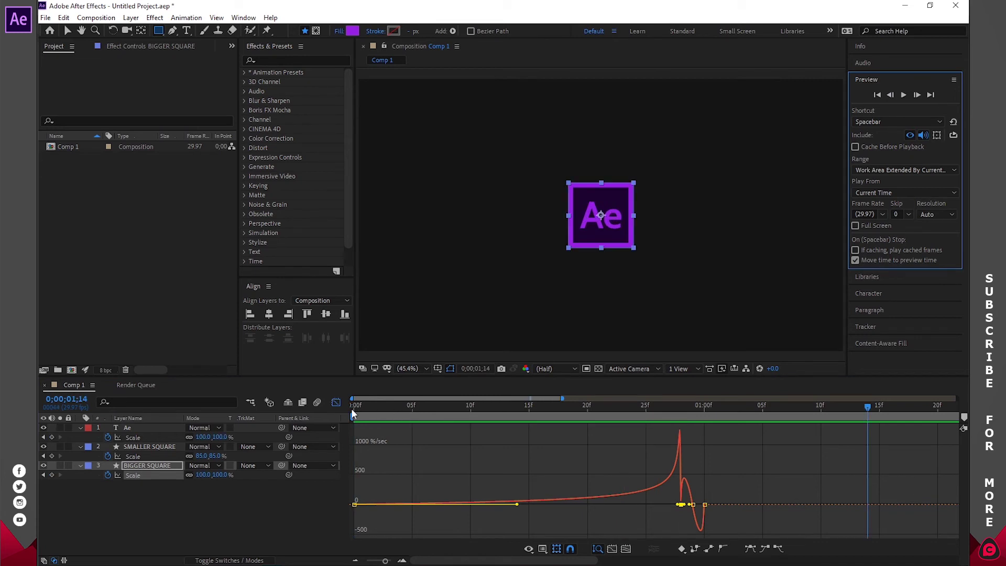
{"action": "left_click", "coordinate": [335, 401]}
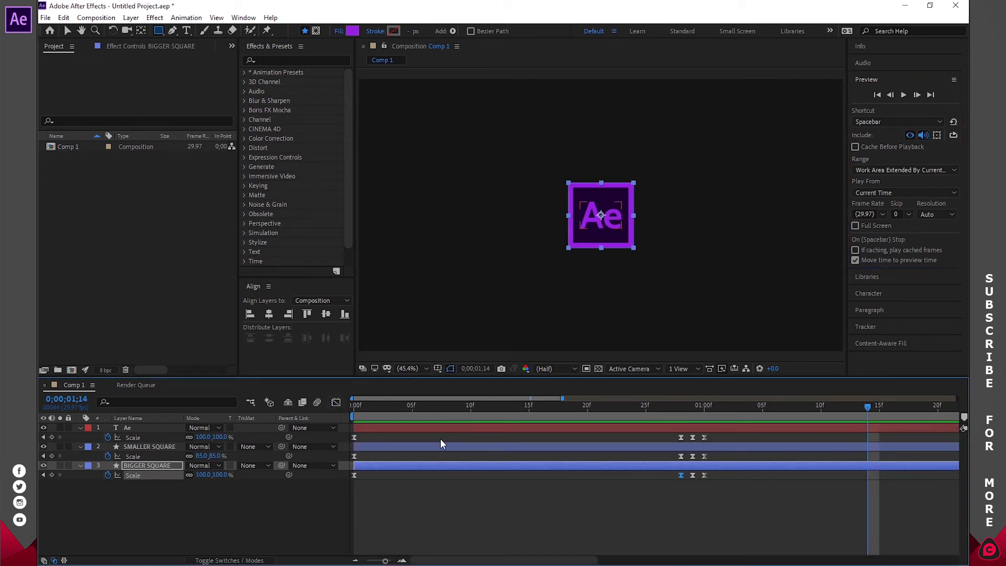
{"action": "left_click", "coordinate": [628, 516]}
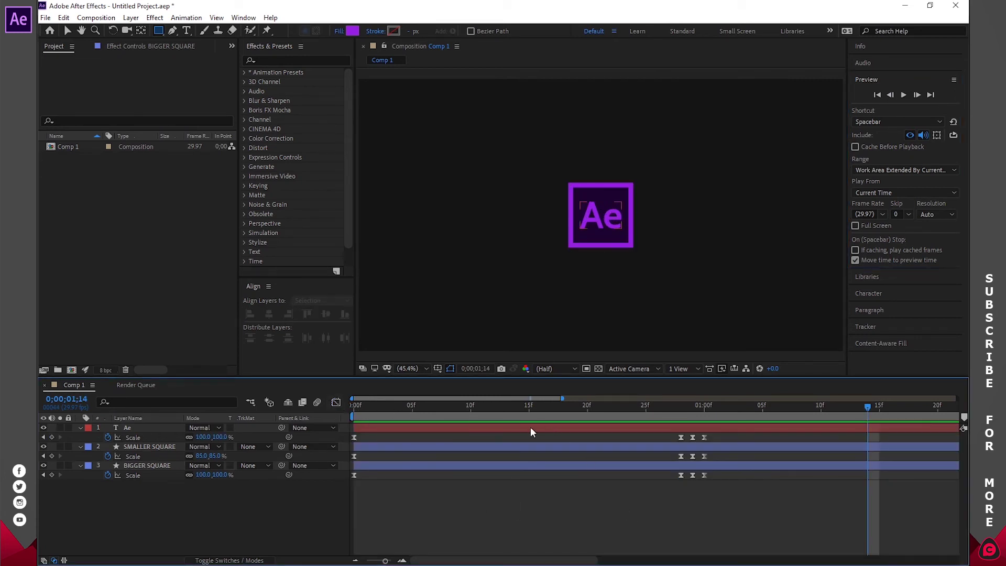
{"action": "left_click", "coordinate": [423, 407]}
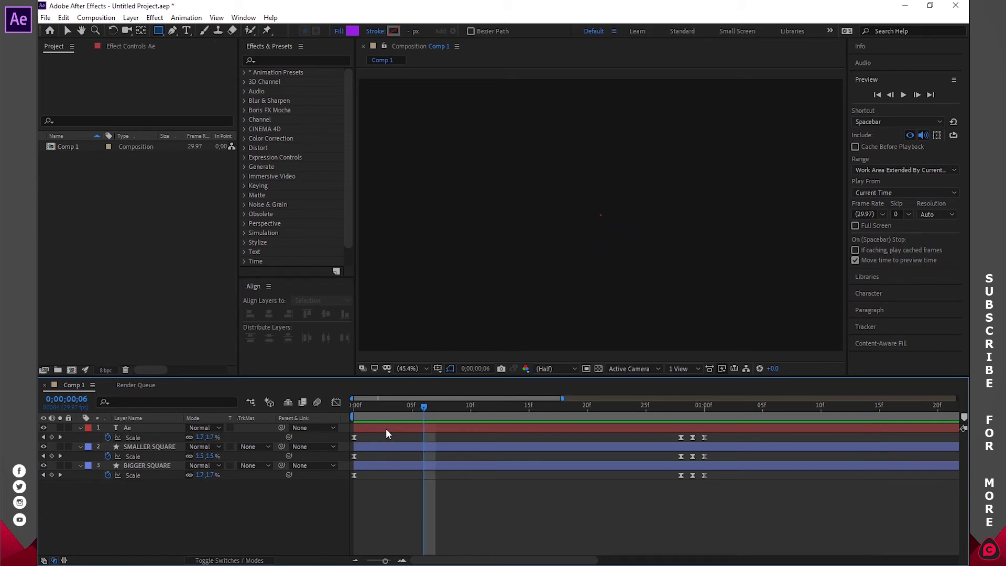
- Shift the Ae layer bar to start at frame 6 and SMALLER SQUARE's to start at frame 3
{"action": "mouse_move", "coordinate": [423, 406]}
{"action": "left_mouse_down"}
{"action": "mouse_move", "coordinate": [340, 411]}
{"action": "mouse_move", "coordinate": [427, 413]}
{"action": "left_mouse_up"}
{"action": "left_click", "coordinate": [375, 428]}
{"action": "left_click_drag", "start_coordinate": [360, 428], "coordinate": [427, 425]}
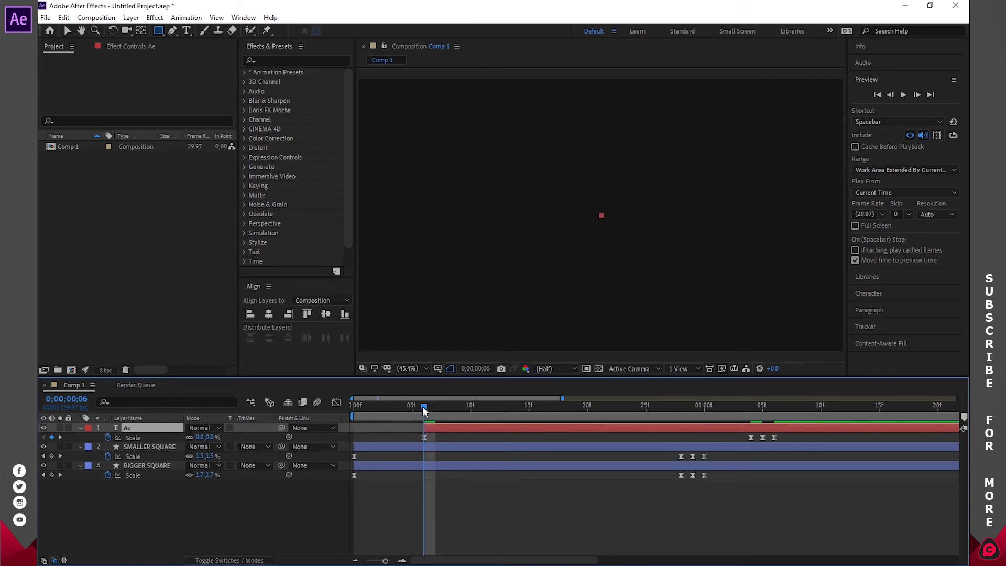
{"action": "left_click_drag", "start_coordinate": [422, 407], "coordinate": [385, 411]}
{"action": "left_click_drag", "start_coordinate": [374, 447], "coordinate": [410, 445]}
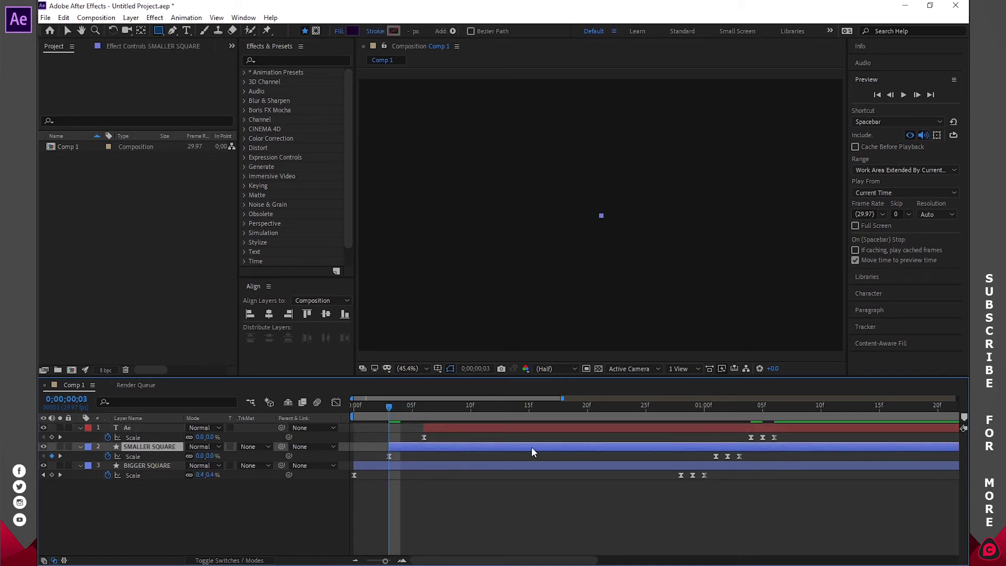
{"action": "left_click_drag", "start_coordinate": [397, 403], "coordinate": [449, 407]}
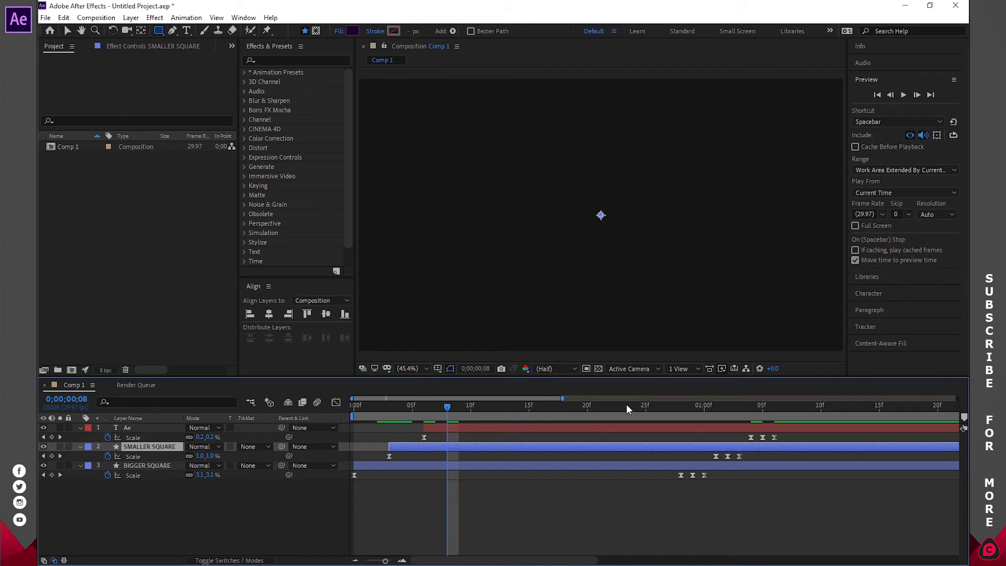
{"action": "left_click", "coordinate": [878, 95]}
{"action": "left_click", "coordinate": [903, 95]}
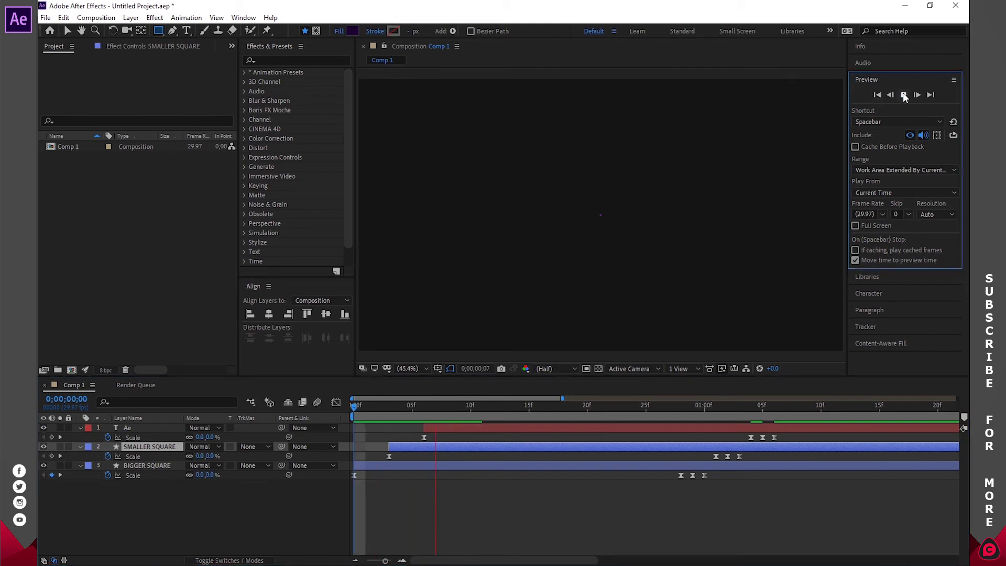
{"action": "left_click", "coordinate": [903, 95]}
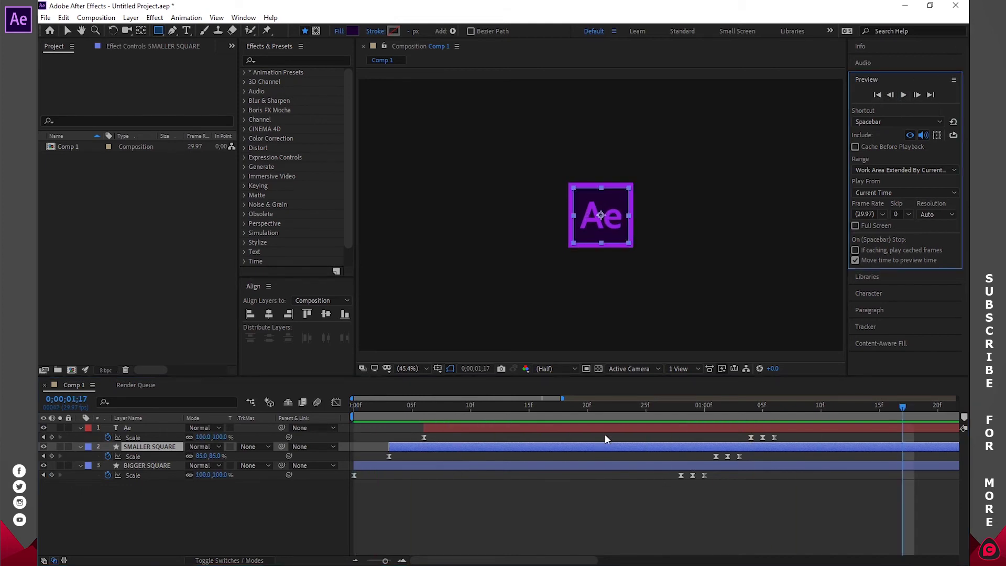
{"action": "left_click", "coordinate": [145, 488]}
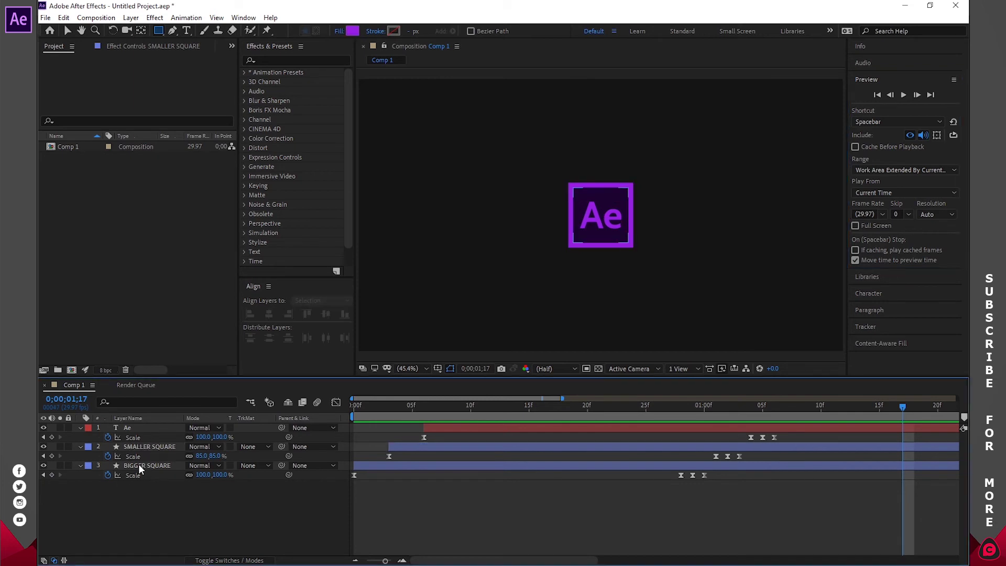
{"action": "key", "text": "ctrl+z"}
{"action": "key", "text": "ctrl+z"}
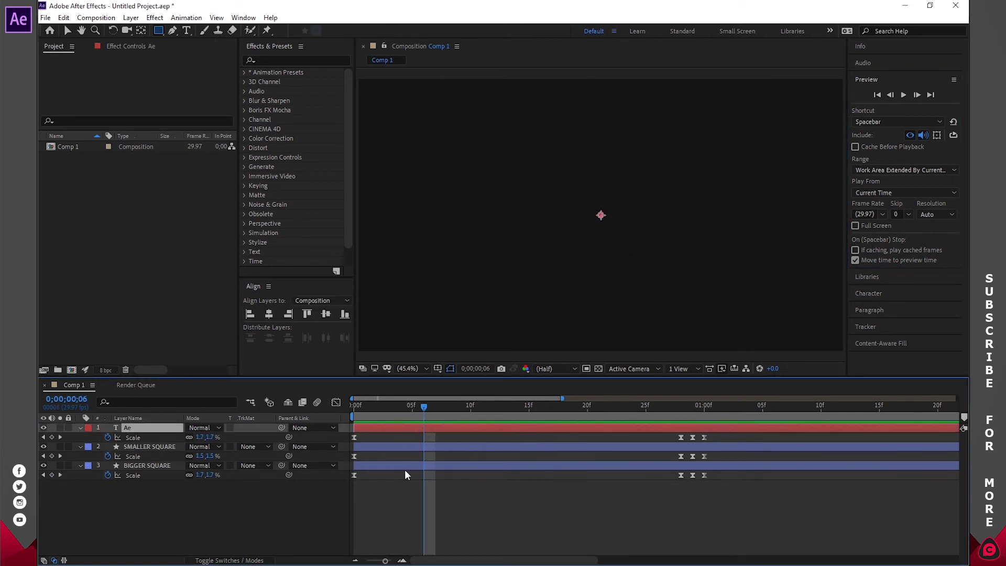
{"action": "left_click_drag", "start_coordinate": [382, 466], "coordinate": [449, 463]}
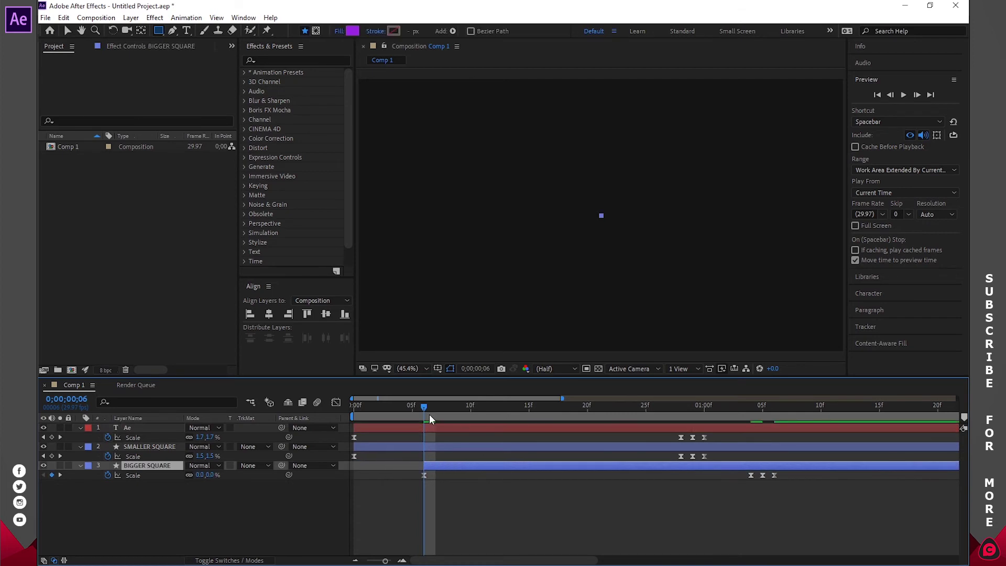
{"action": "left_click_drag", "start_coordinate": [423, 410], "coordinate": [391, 409]}
{"action": "left_click_drag", "start_coordinate": [378, 448], "coordinate": [414, 449]}
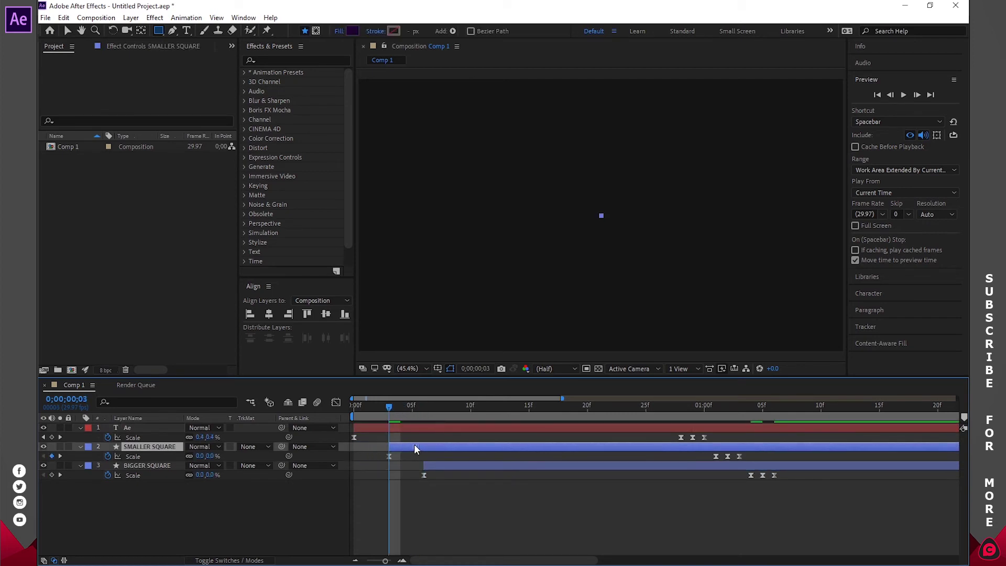
{"action": "left_click", "coordinate": [877, 95]}
{"action": "left_click", "coordinate": [903, 95]}
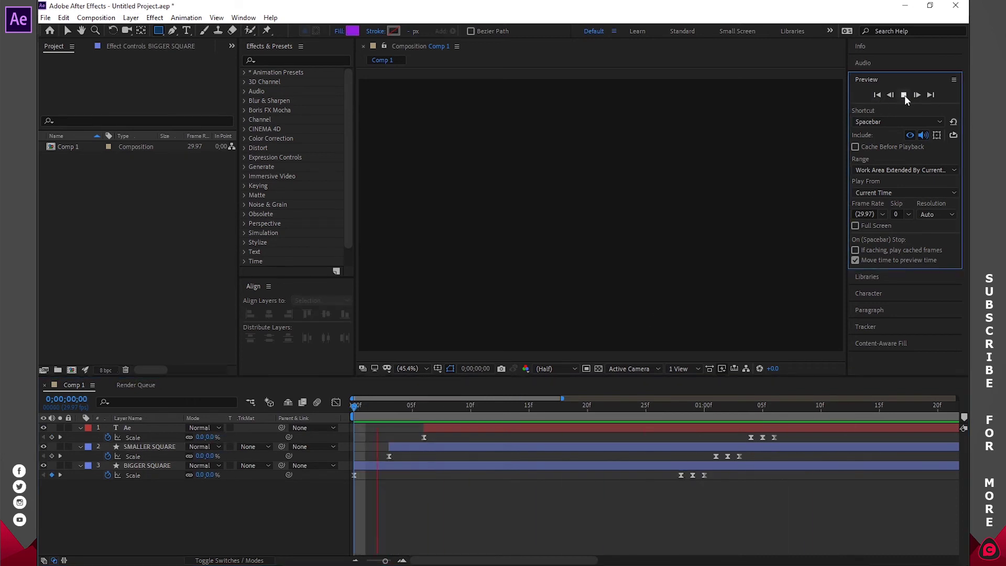
{"action": "left_click", "coordinate": [903, 95]}
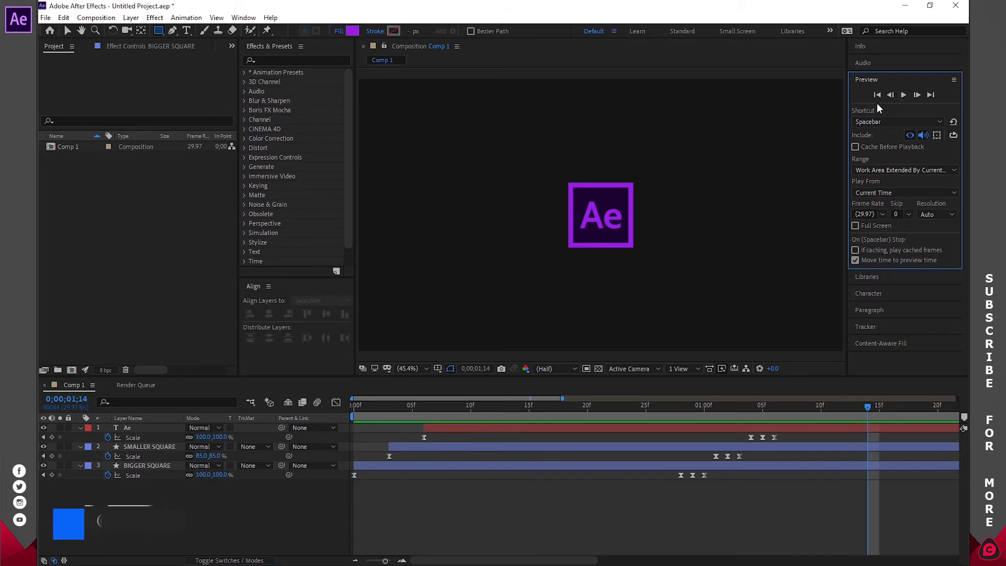
{"action": "left_click", "coordinate": [876, 97]}
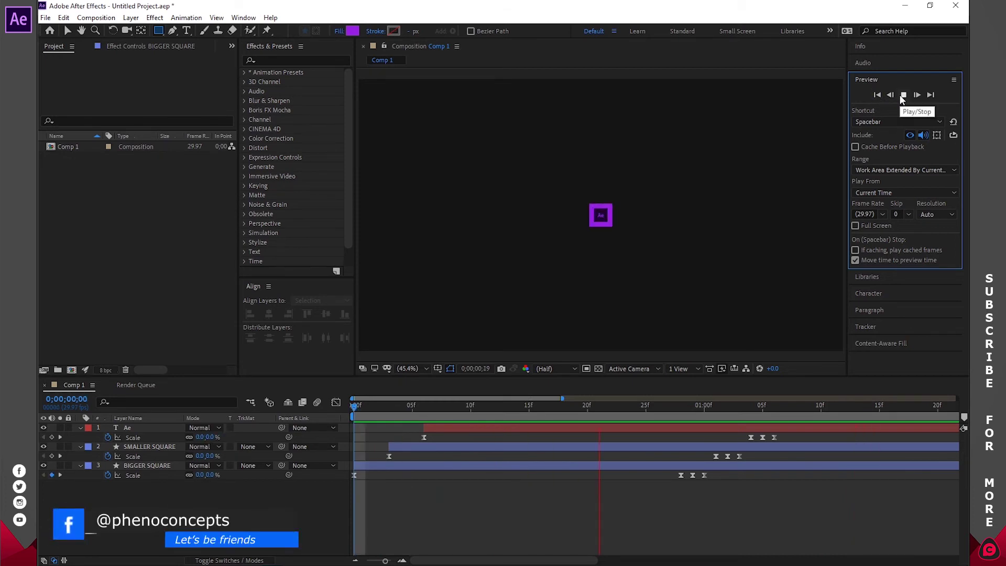
{"action": "left_click", "coordinate": [903, 95]}
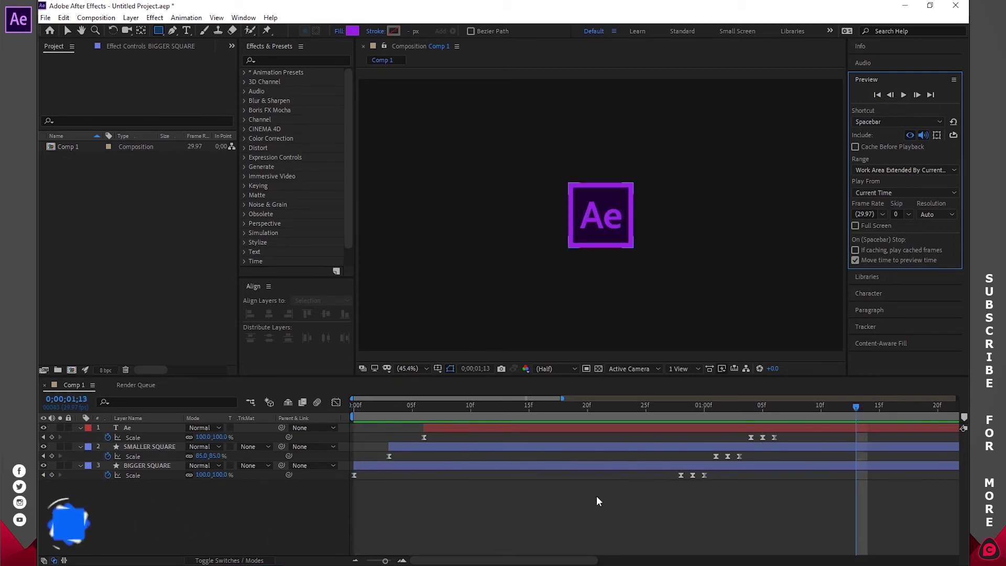
{"action": "left_click", "coordinate": [904, 94]}
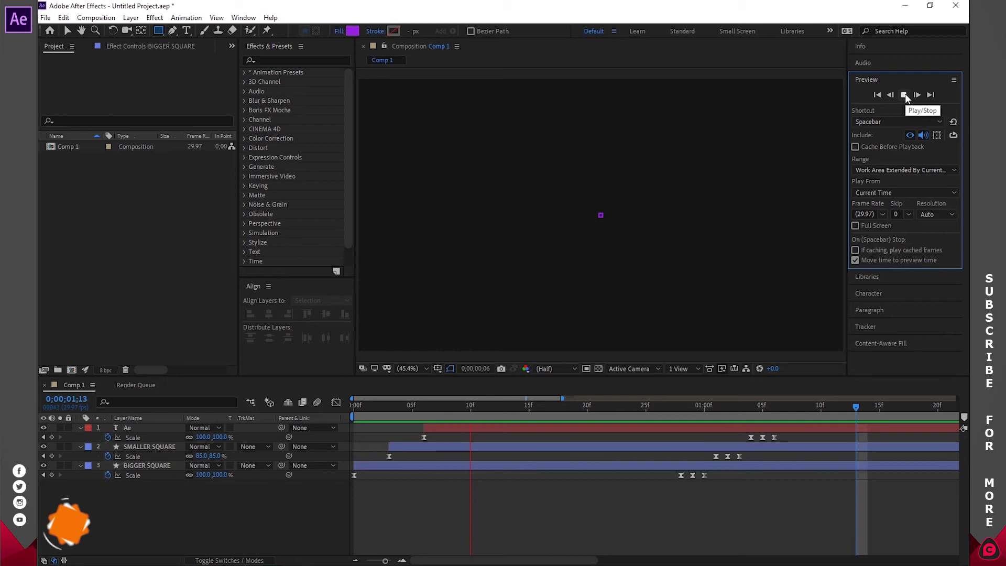
{"action": "left_click", "coordinate": [904, 94]}
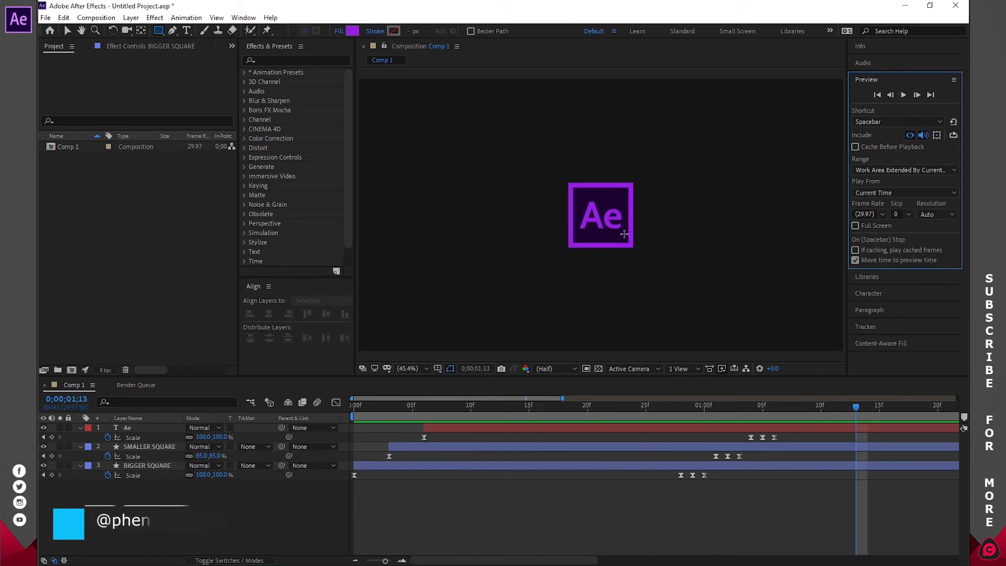
- Create a text layer with the person's name, capitalising its first letter
{"action": "key", "text": "t"}
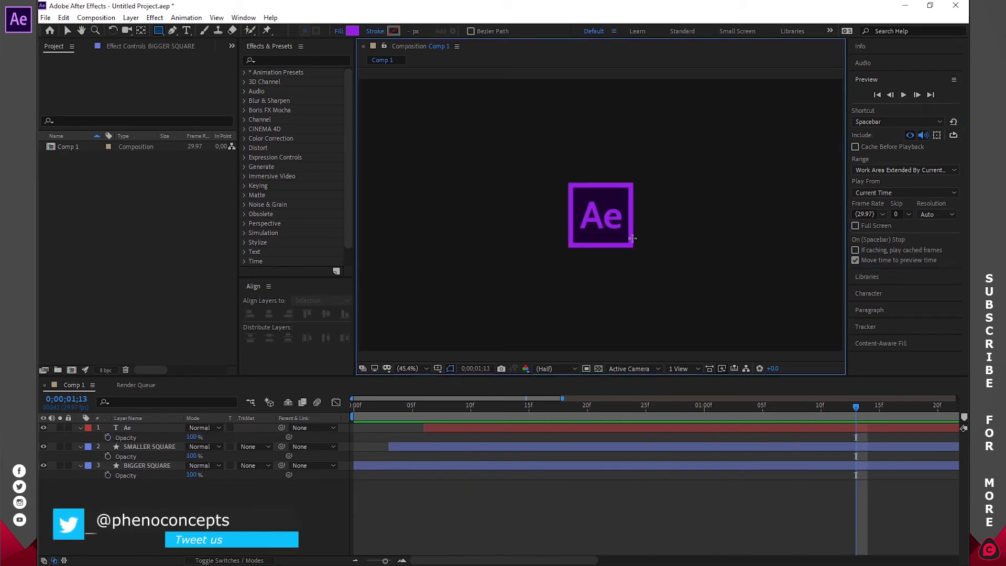
{"action": "key", "text": "ctrl+t"}
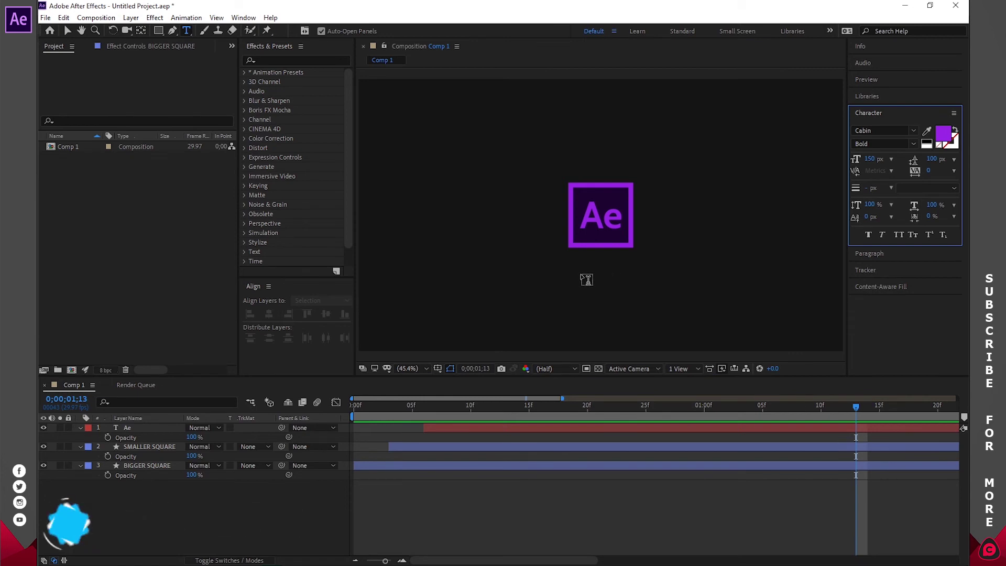
{"action": "left_click", "coordinate": [585, 277]}
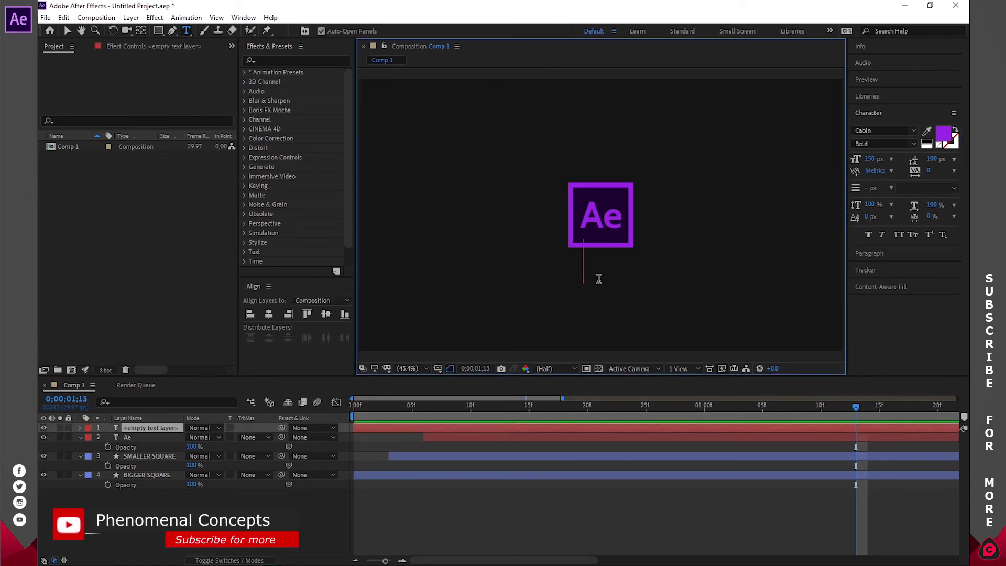
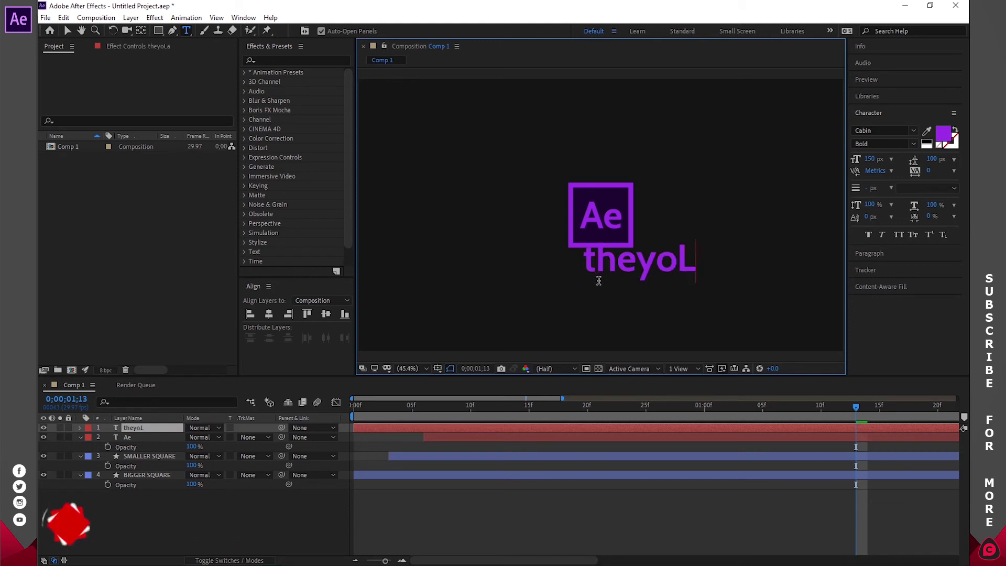
{"action": "key", "text": "Left"}
{"action": "key", "text": "Left"}
{"action": "key", "text": "Left"}
{"action": "key", "text": "Left"}
{"action": "left_click_drag", "start_coordinate": [598, 258], "coordinate": [581, 263]}
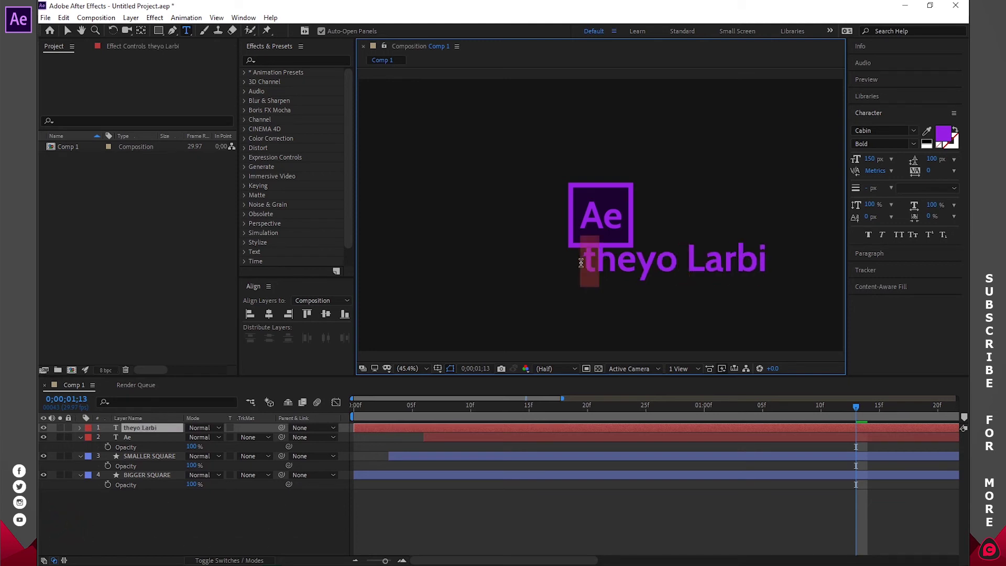
{"action": "type", "text": "T"}
- Centre the name text vertically and horizontally in the composition and colour it white
{"action": "left_click", "coordinate": [325, 314]}
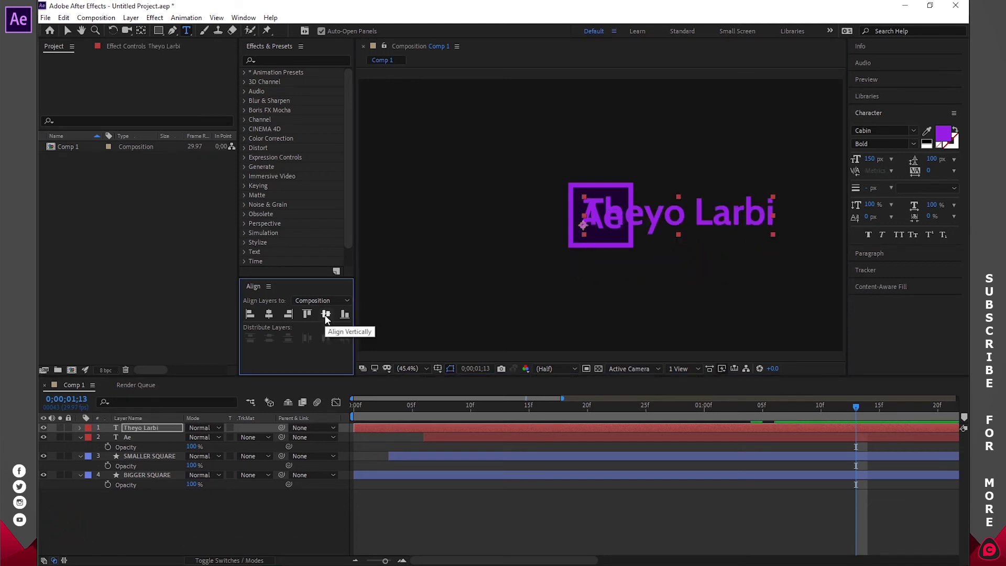
{"action": "left_click", "coordinate": [268, 315]}
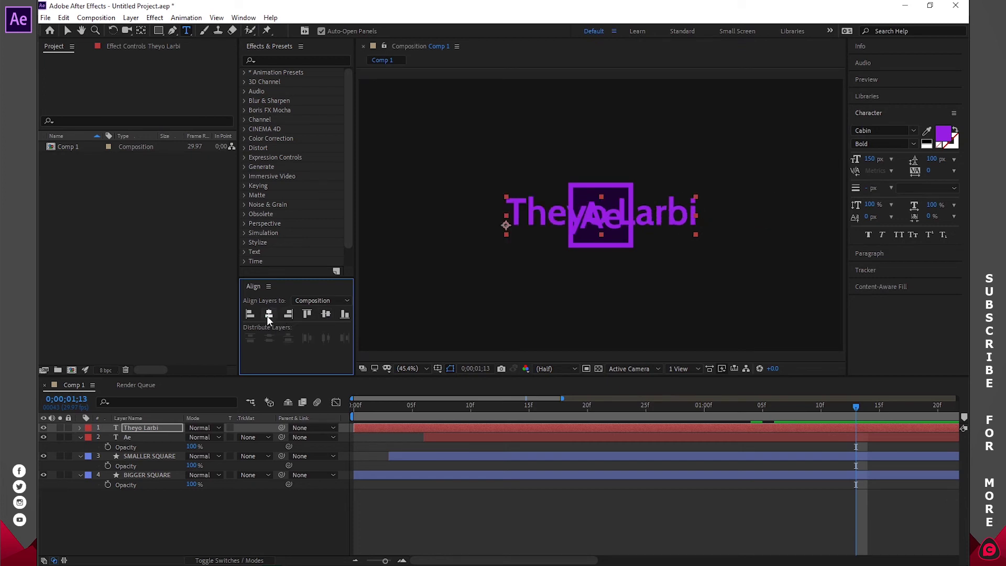
{"action": "double_click", "coordinate": [610, 221]}
{"action": "left_click", "coordinate": [941, 134]}
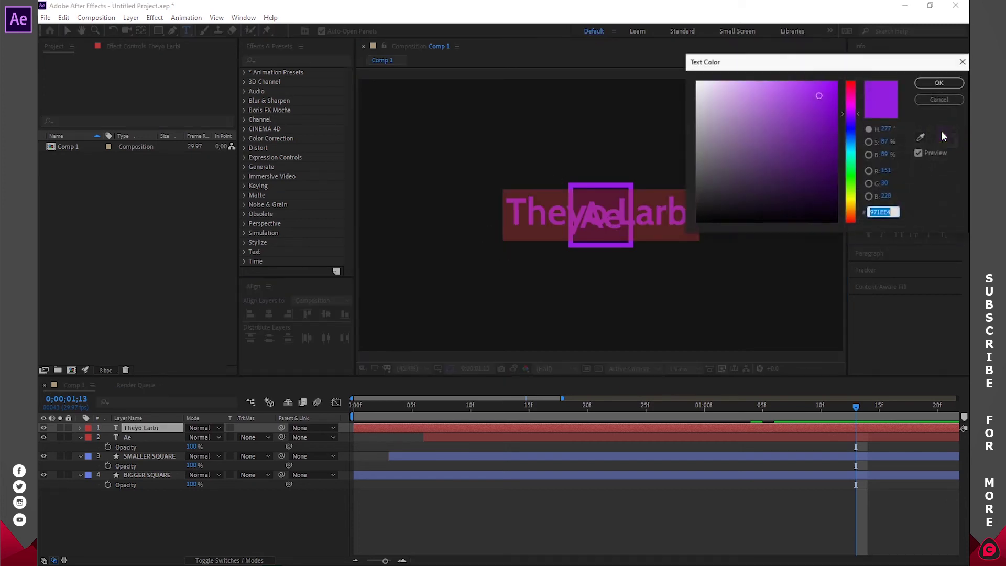
{"action": "left_click", "coordinate": [697, 82]}
{"action": "left_click", "coordinate": [938, 83]}
{"action": "left_click", "coordinate": [122, 429]}
- Move the name text down below the logo and set its font size to 60 px
{"action": "key", "text": "p"}
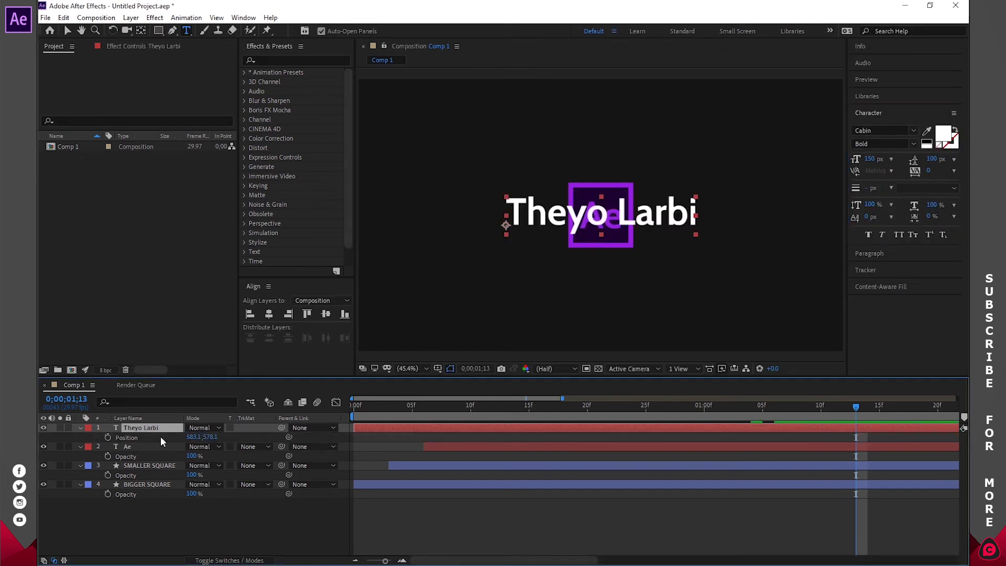
{"action": "left_click_drag", "start_coordinate": [211, 436], "coordinate": [330, 446]}
{"action": "triple_click", "coordinate": [610, 276]}
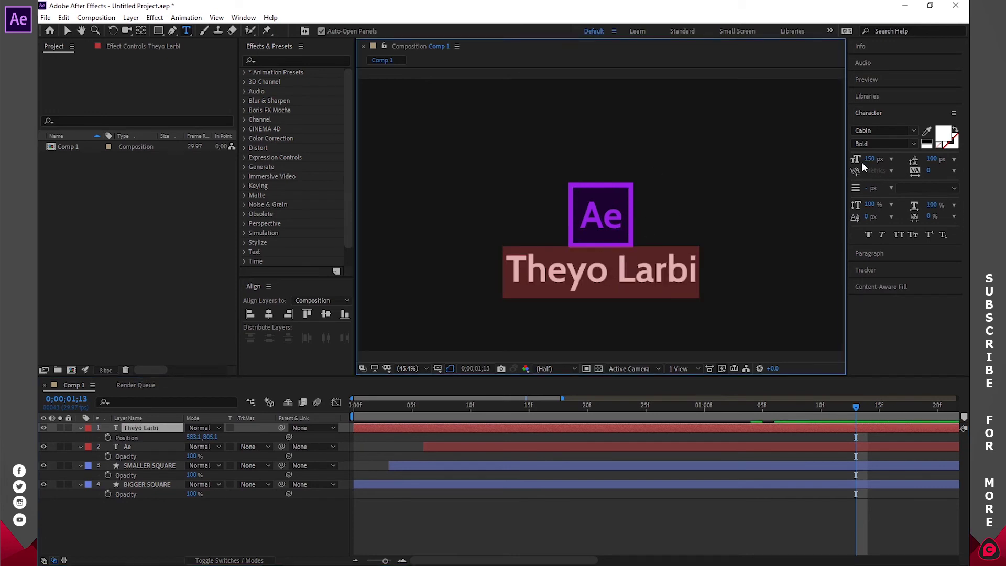
{"action": "left_click", "coordinate": [890, 160]}
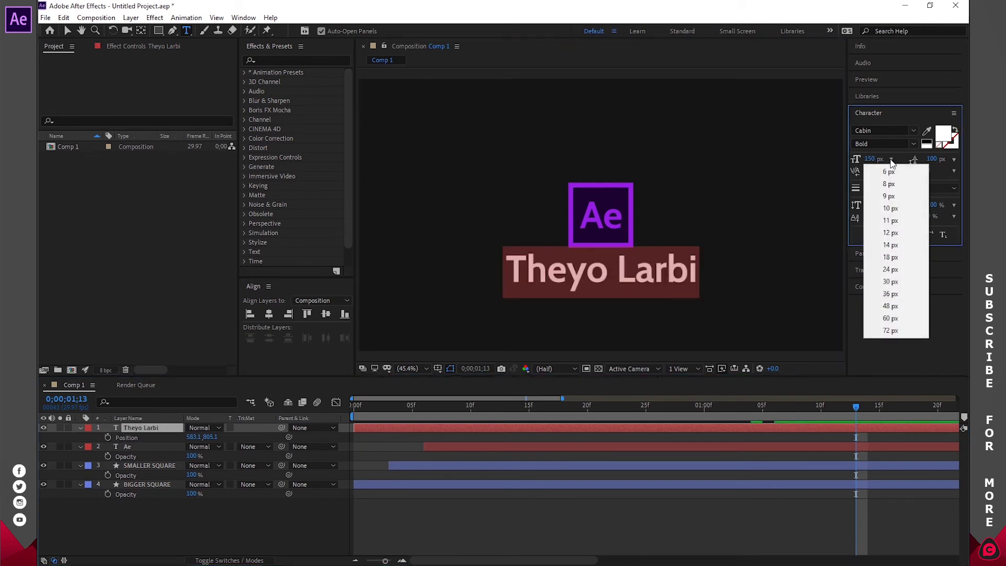
{"action": "left_click", "coordinate": [896, 331]}
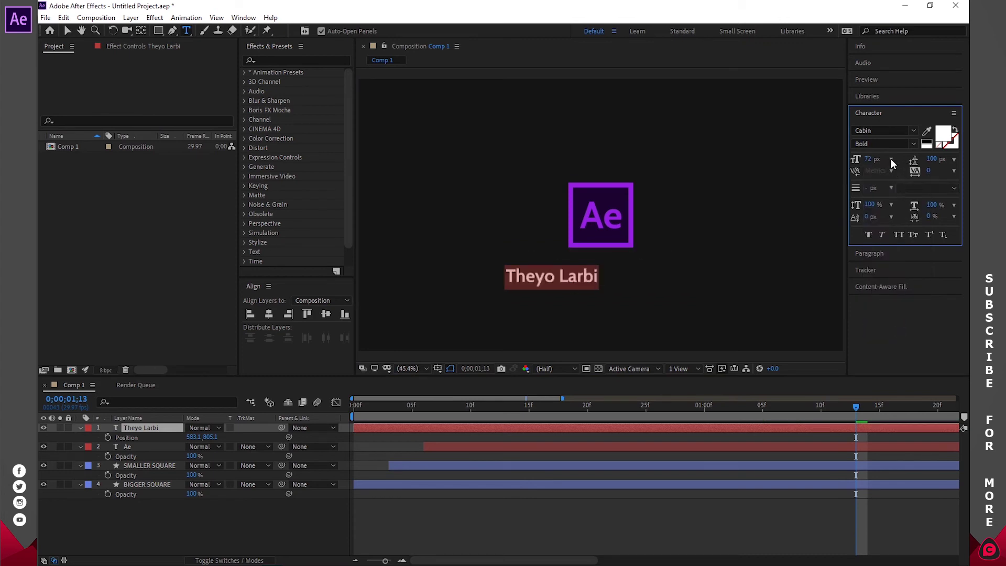
{"action": "left_click", "coordinate": [891, 159]}
{"action": "left_click", "coordinate": [894, 319]}
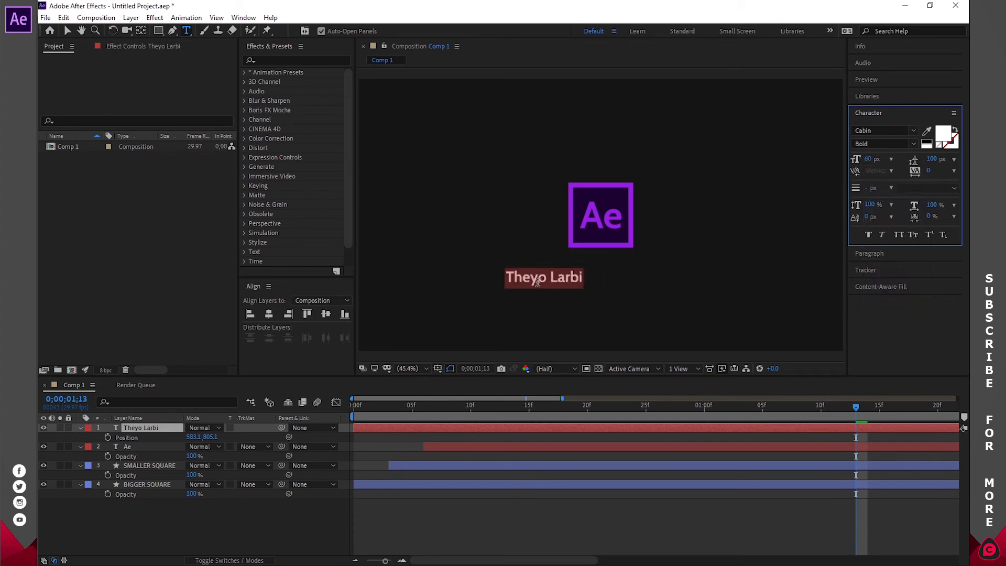
- Centre the name text horizontally just beneath the Ae logo and centre its anchor point
{"action": "left_click", "coordinate": [269, 314]}
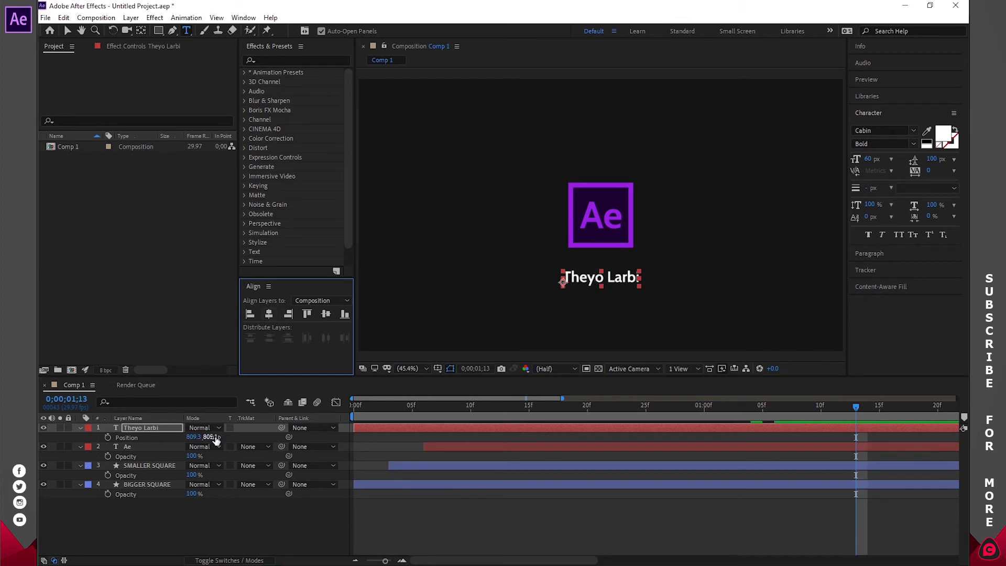
{"action": "left_click_drag", "start_coordinate": [216, 437], "coordinate": [175, 441]}
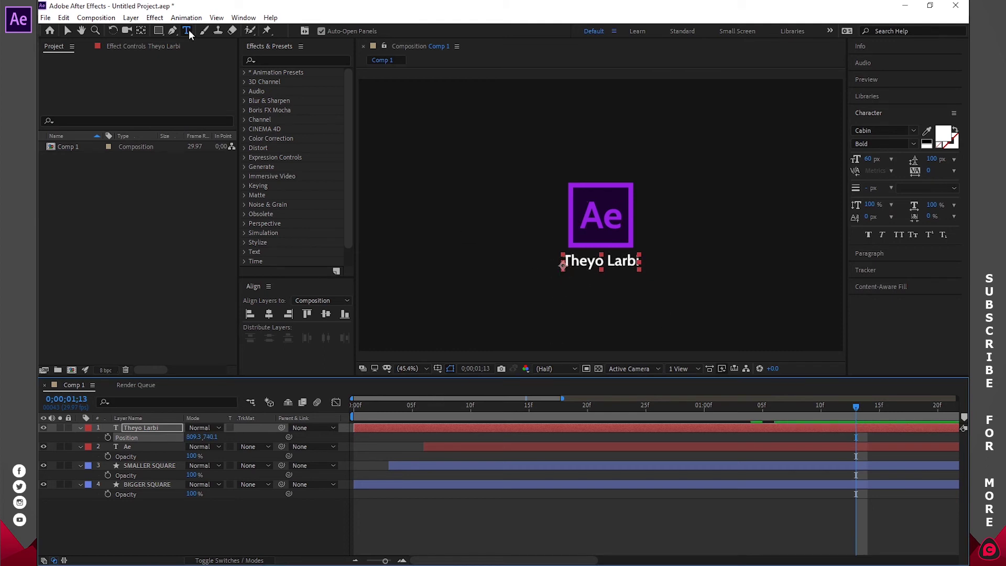
{"action": "double_click", "coordinate": [140, 31], "text": "ctrl"}
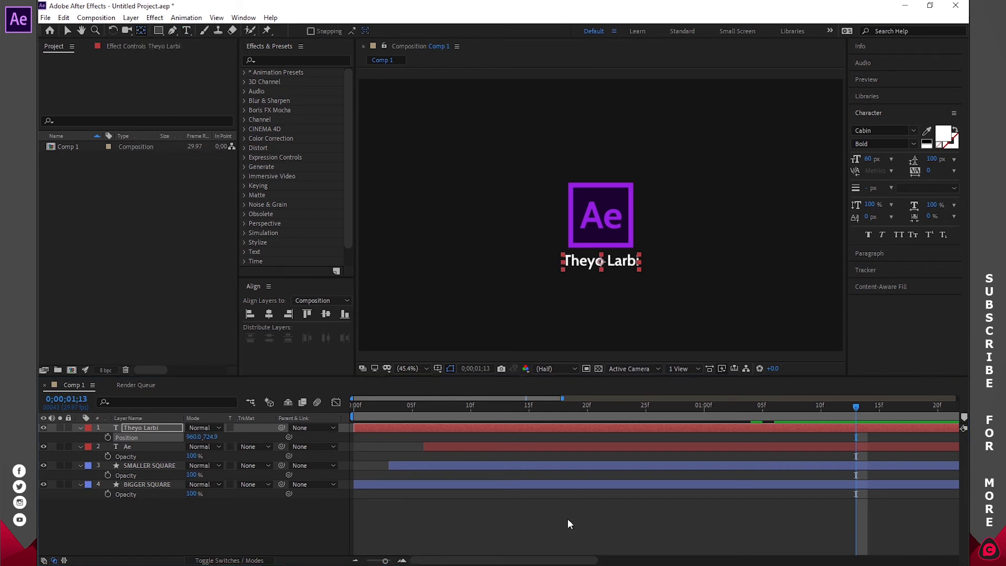
{"action": "left_click", "coordinate": [567, 517]}
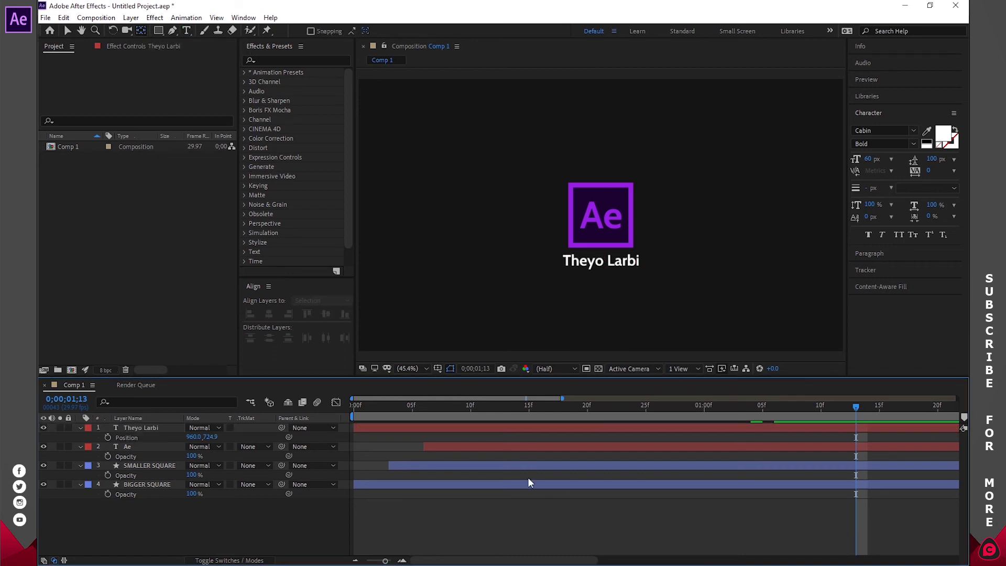
- Draw a rectangle shape layer covering the name text beneath the Ae logo
{"action": "left_click", "coordinate": [155, 30]}
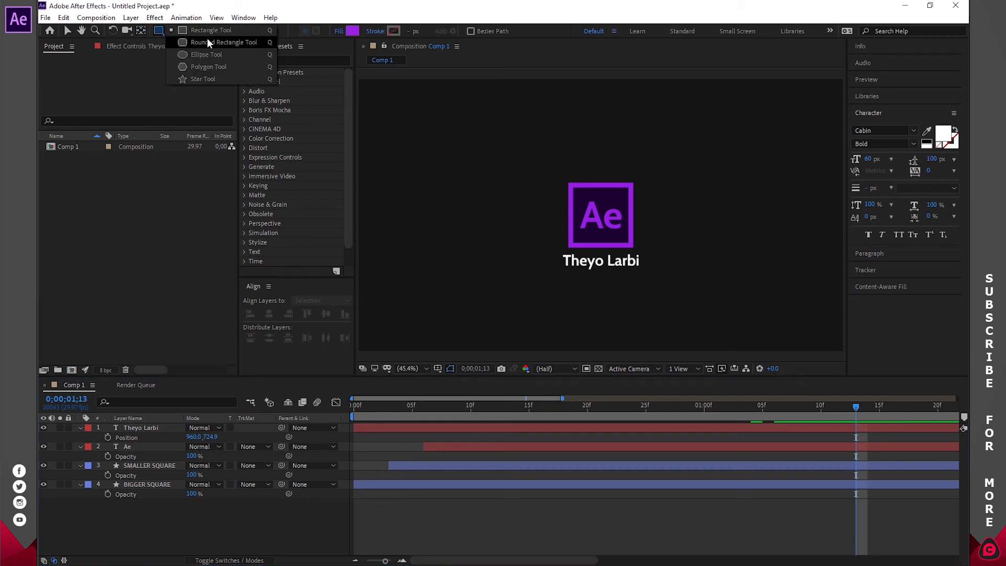
{"action": "mouse_move", "coordinate": [557, 251]}
{"action": "left_mouse_down"}
{"action": "mouse_move", "coordinate": [623, 270]}
{"action": "mouse_move", "coordinate": [781, 271]}
{"action": "mouse_move", "coordinate": [521, 242]}
{"action": "mouse_move", "coordinate": [643, 272]}
{"action": "left_mouse_up"}
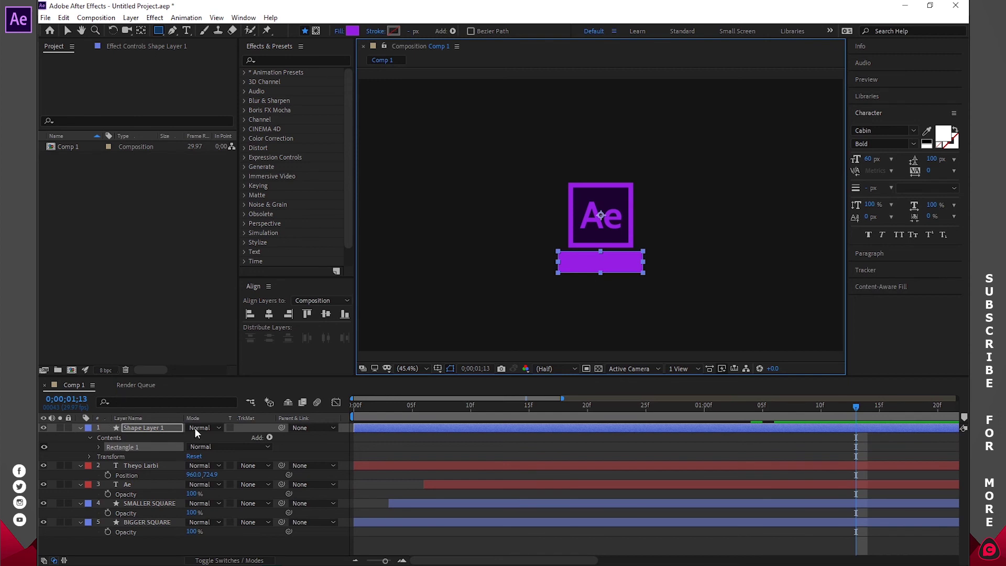
{"action": "left_click", "coordinate": [247, 417]}
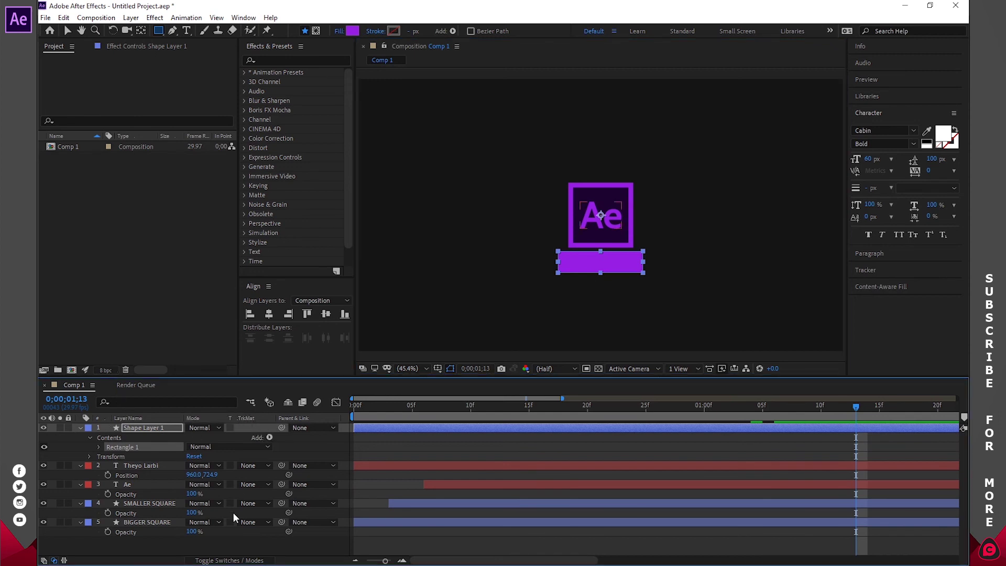
- Keep the timeline on the Modes columns, then collapse and select Shape Layer 1
{"action": "left_click", "coordinate": [211, 560]}
{"action": "left_click", "coordinate": [211, 560]}
{"action": "left_click", "coordinate": [210, 560]}
{"action": "left_click", "coordinate": [211, 560]}
{"action": "right_click", "coordinate": [200, 416]}
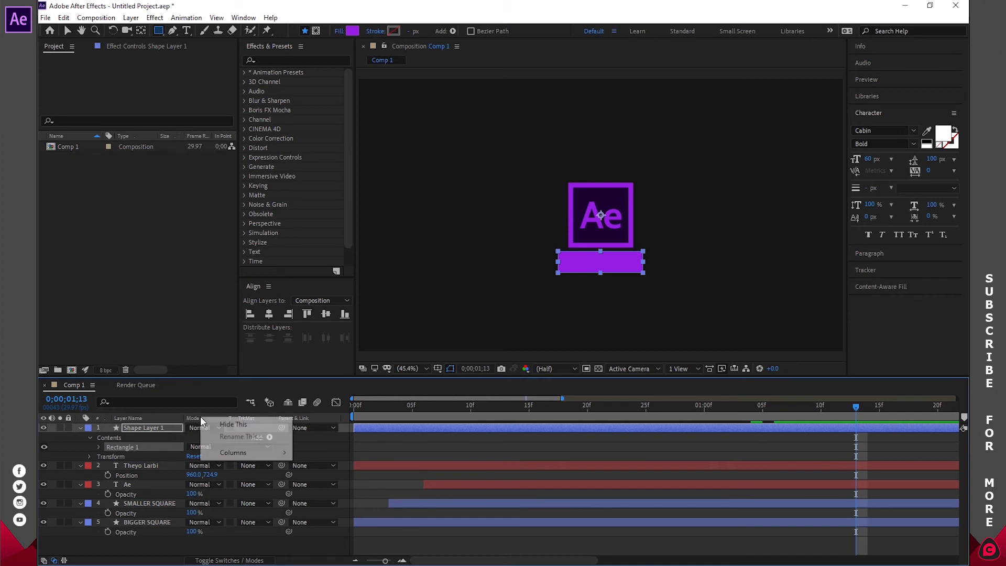
{"action": "mouse_move", "coordinate": [240, 454]}
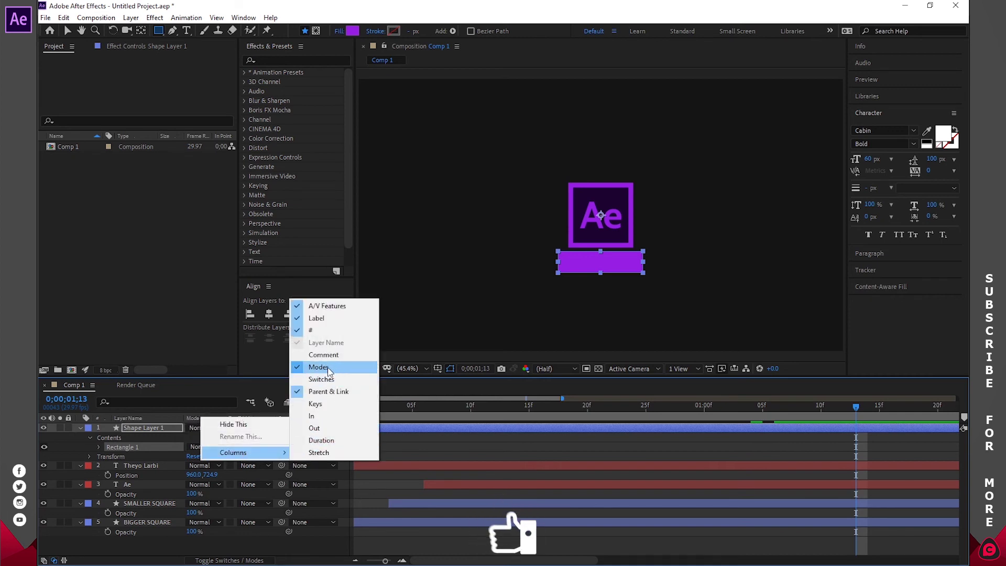
{"action": "left_click", "coordinate": [226, 540]}
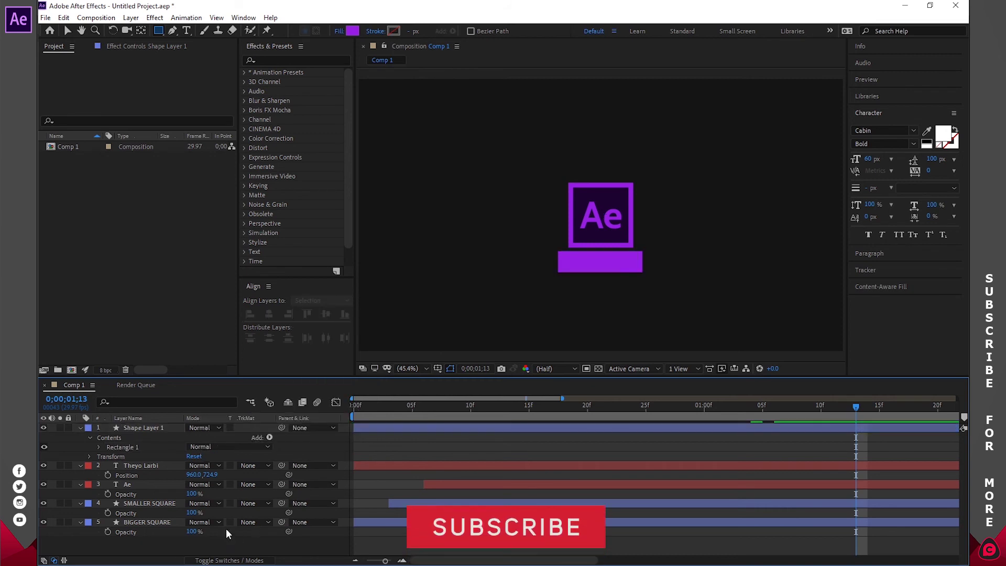
{"action": "left_click", "coordinate": [80, 427]}
{"action": "left_click", "coordinate": [164, 426]}
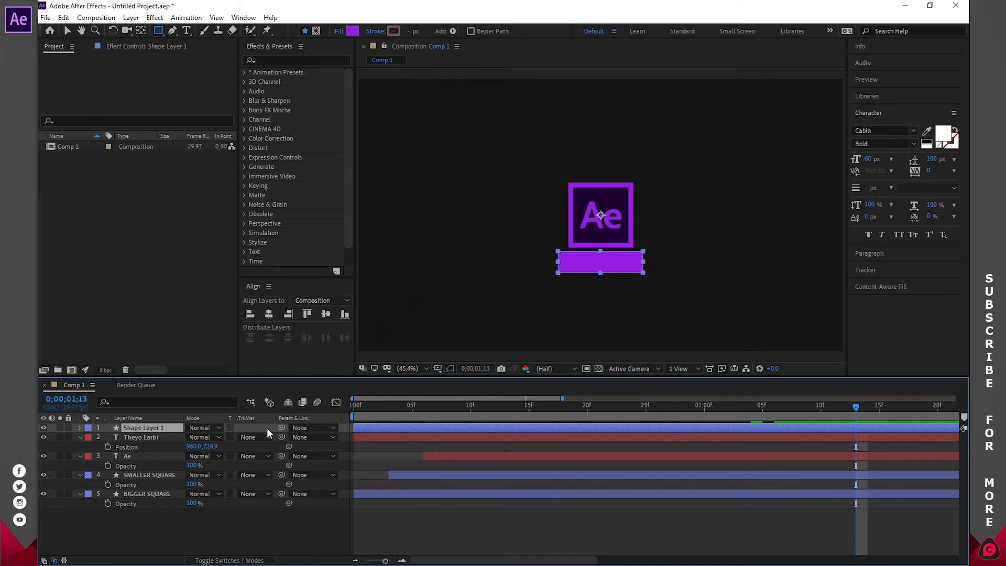
- Set the name text layer's track matte to Alpha Matte 'Shape Layer 1'
{"action": "left_click", "coordinate": [141, 438]}
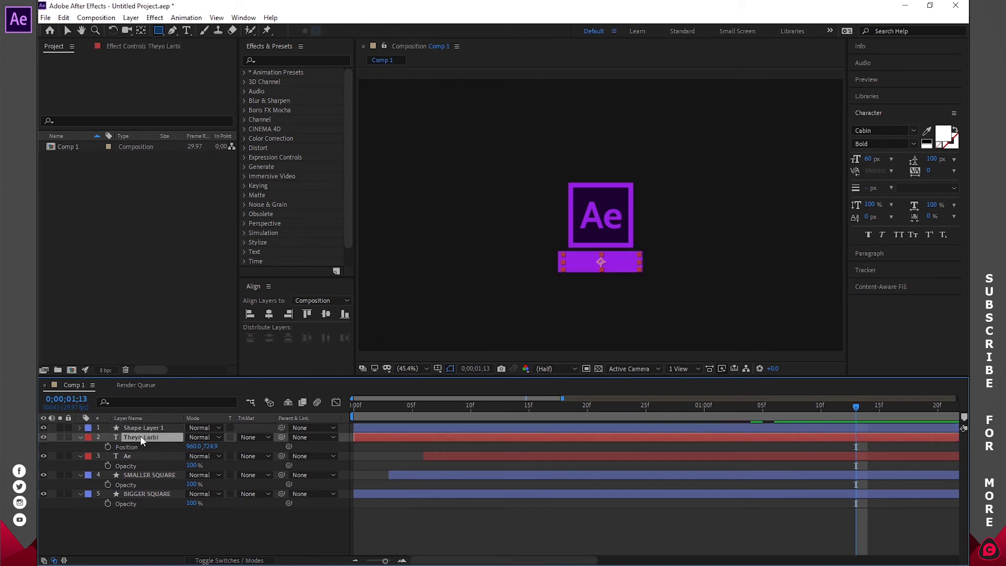
{"action": "left_click", "coordinate": [250, 439]}
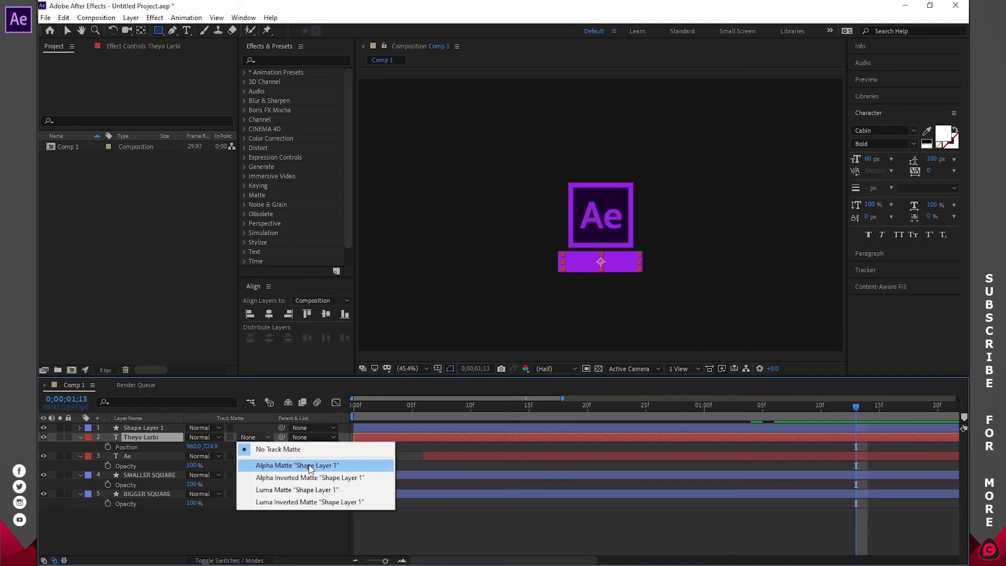
{"action": "left_click", "coordinate": [333, 467]}
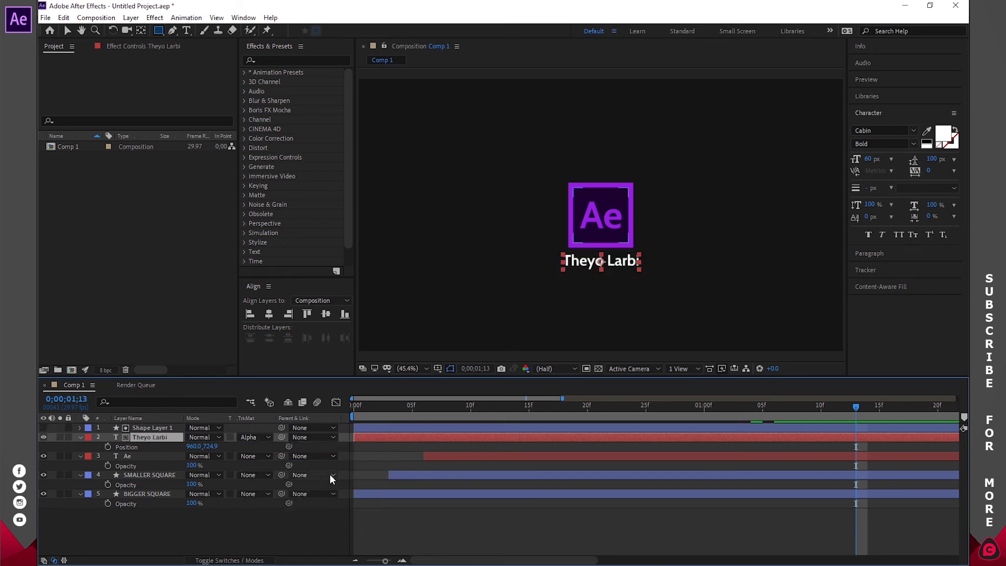
{"action": "left_click", "coordinate": [428, 513]}
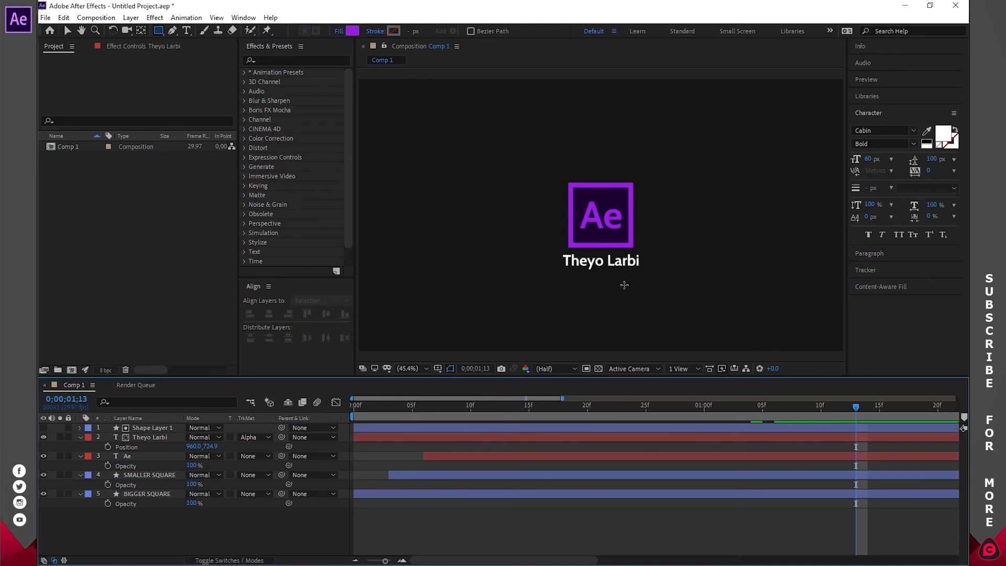
- Keyframe the name text's Position at 1;10, then at 1;00 move it down to 960.0, 824.9
{"action": "left_click_drag", "start_coordinate": [561, 404], "coordinate": [704, 426]}
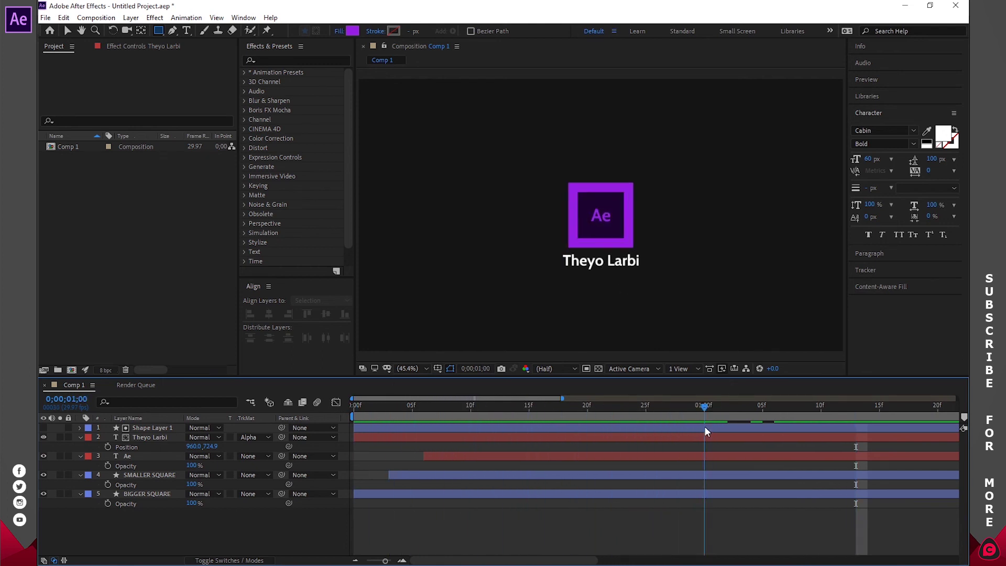
{"action": "left_click", "coordinate": [355, 560]}
{"action": "left_click_drag", "start_coordinate": [512, 409], "coordinate": [561, 408]}
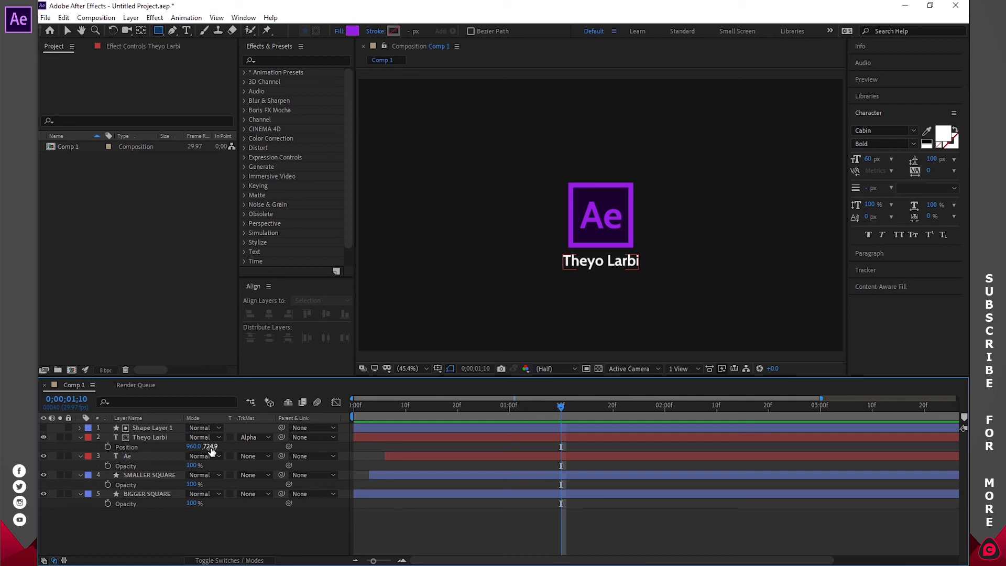
{"action": "left_click", "coordinate": [108, 447]}
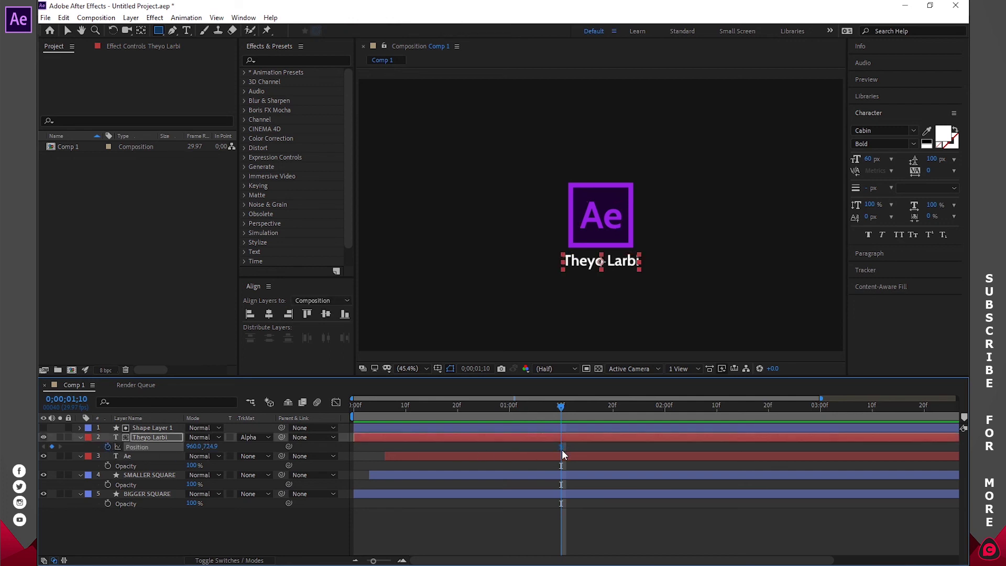
{"action": "left_click_drag", "start_coordinate": [565, 405], "coordinate": [510, 414]}
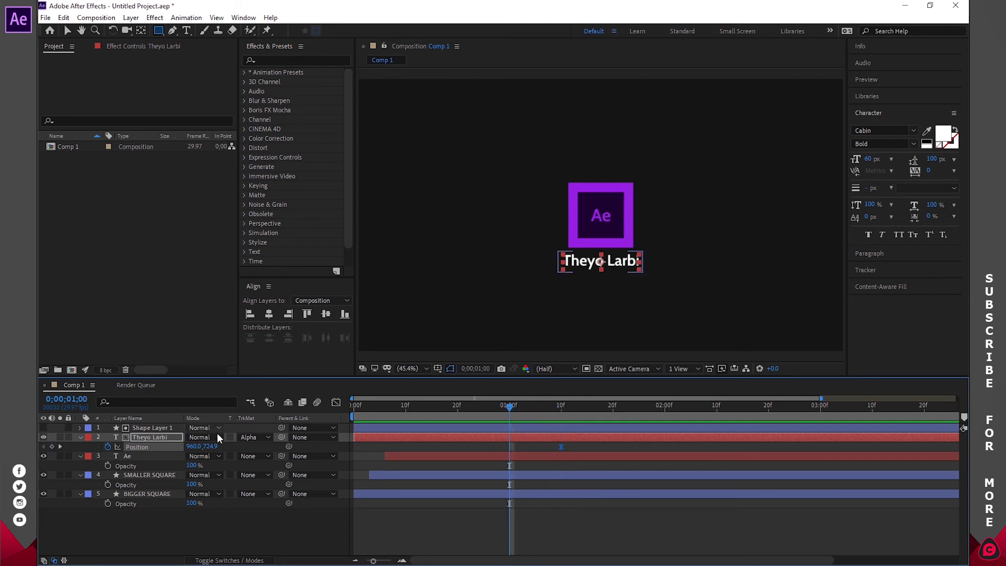
{"action": "left_click_drag", "start_coordinate": [208, 446], "coordinate": [270, 443]}
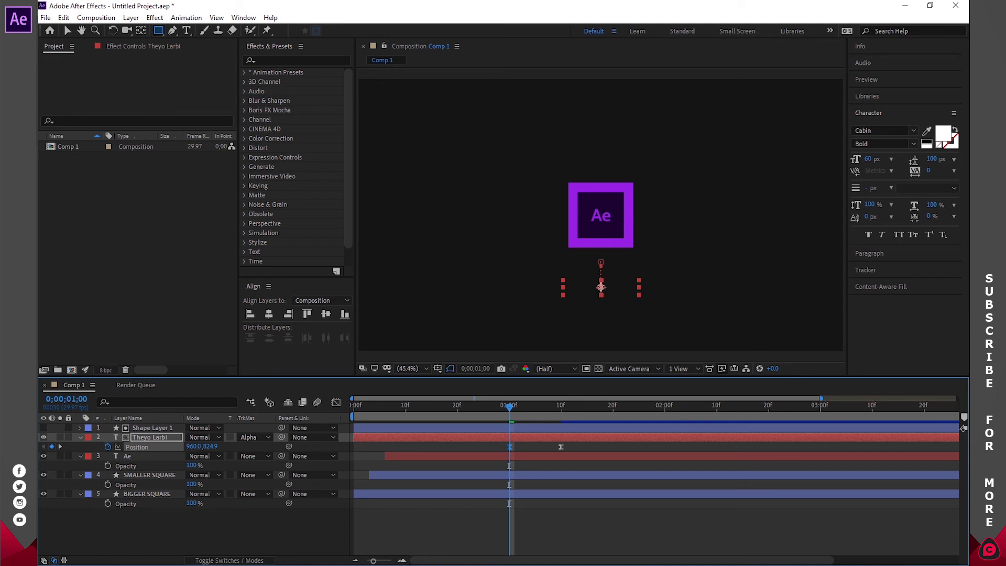
{"action": "left_click", "coordinate": [336, 402]}
- Drag the first keyframe's influence handle in the Graph Editor for a strong ease, then preview
{"action": "left_click_drag", "start_coordinate": [518, 530], "coordinate": [546, 533]}
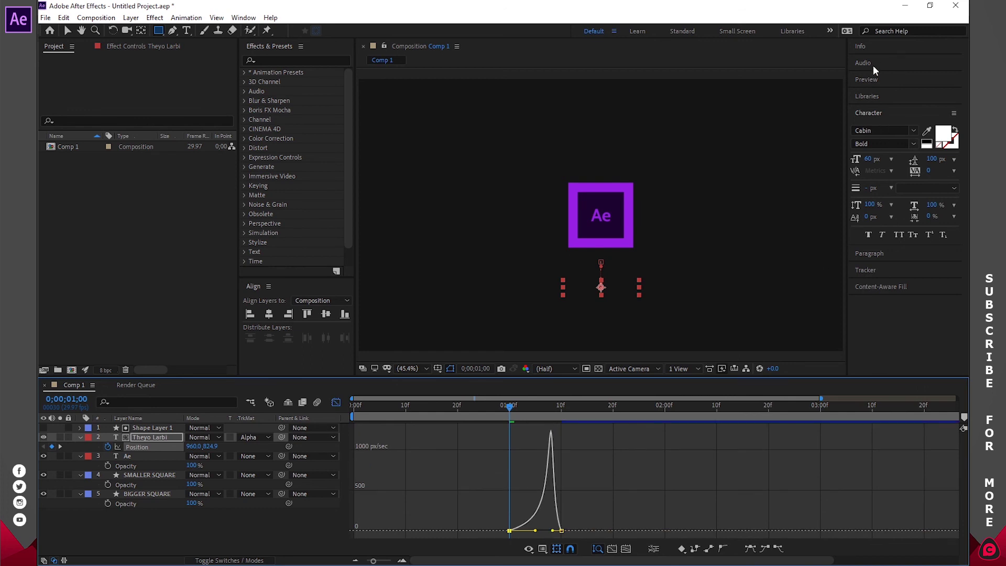
{"action": "left_click", "coordinate": [873, 79]}
{"action": "left_click", "coordinate": [877, 95]}
{"action": "left_click", "coordinate": [903, 95]}
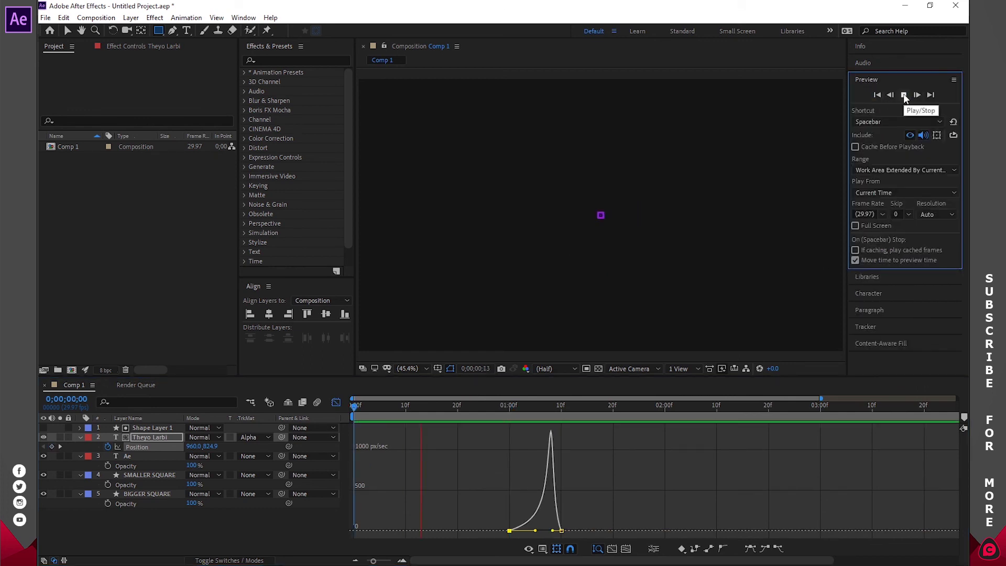
{"action": "left_click", "coordinate": [903, 94]}
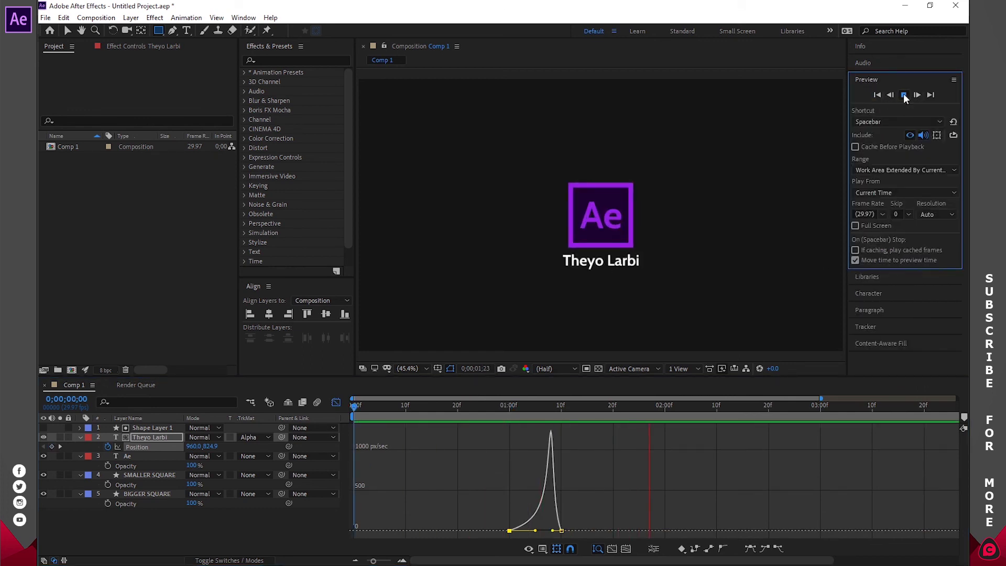
- Move the text's end Position keyframe later so the slide-up lasts longer, and preview it
{"action": "left_click", "coordinate": [335, 402]}
{"action": "left_click_drag", "start_coordinate": [560, 446], "coordinate": [592, 448]}
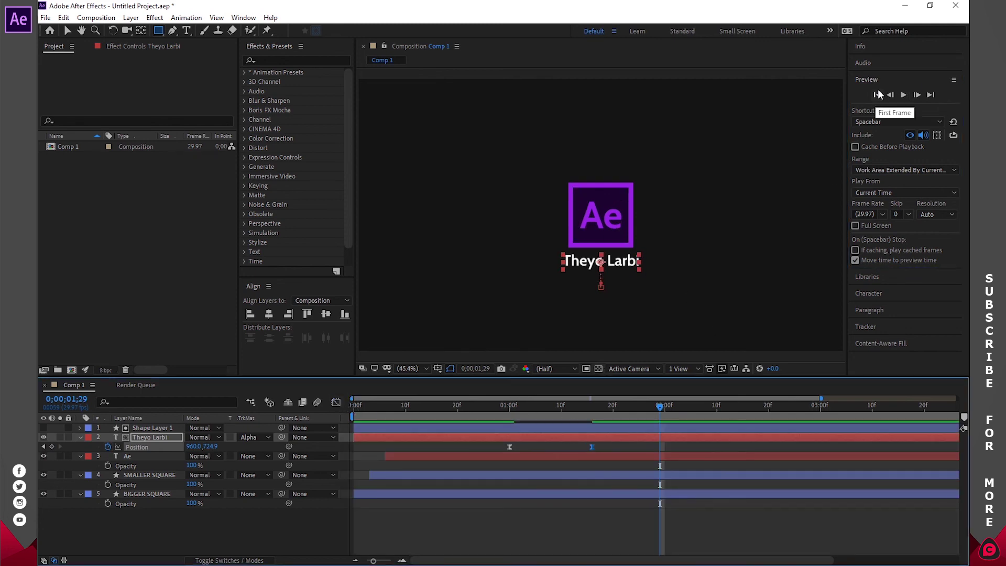
{"action": "left_click", "coordinate": [877, 95]}
{"action": "left_click", "coordinate": [903, 95]}
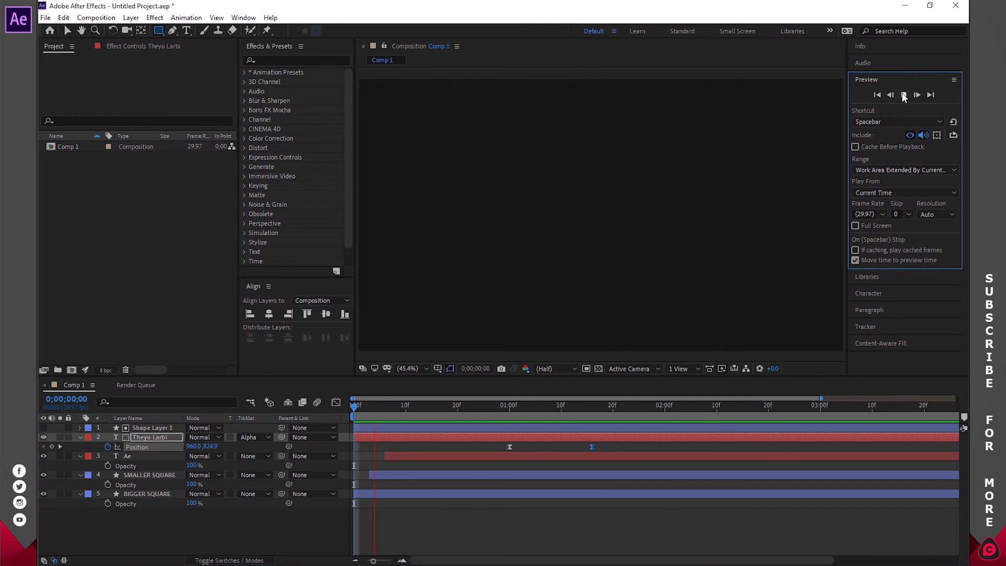
{"action": "left_click", "coordinate": [903, 95]}
{"action": "left_click", "coordinate": [613, 534]}
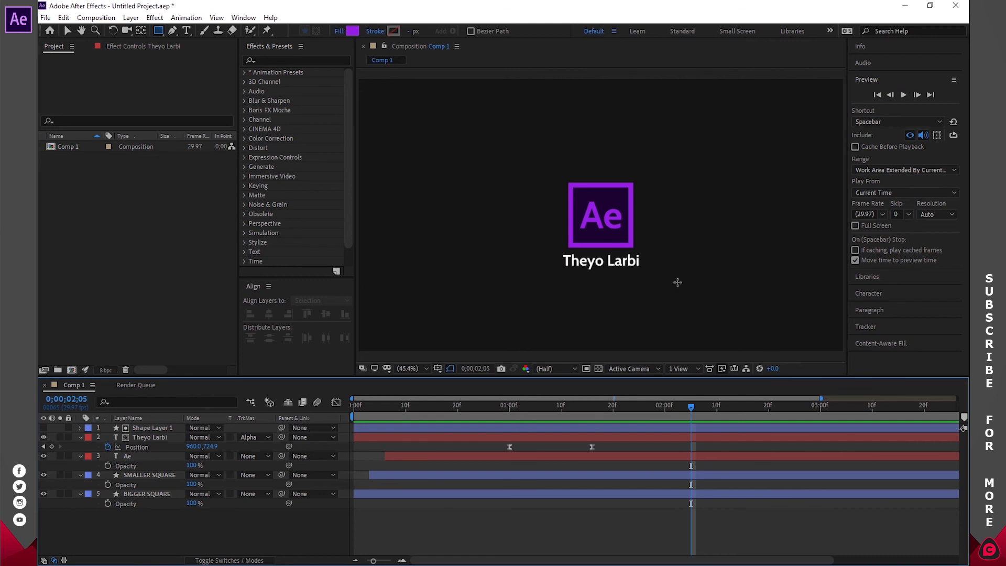
- Add Comp 1 to the Render Queue and name its output movie file 'Logo'
{"action": "left_click", "coordinate": [90, 19]}
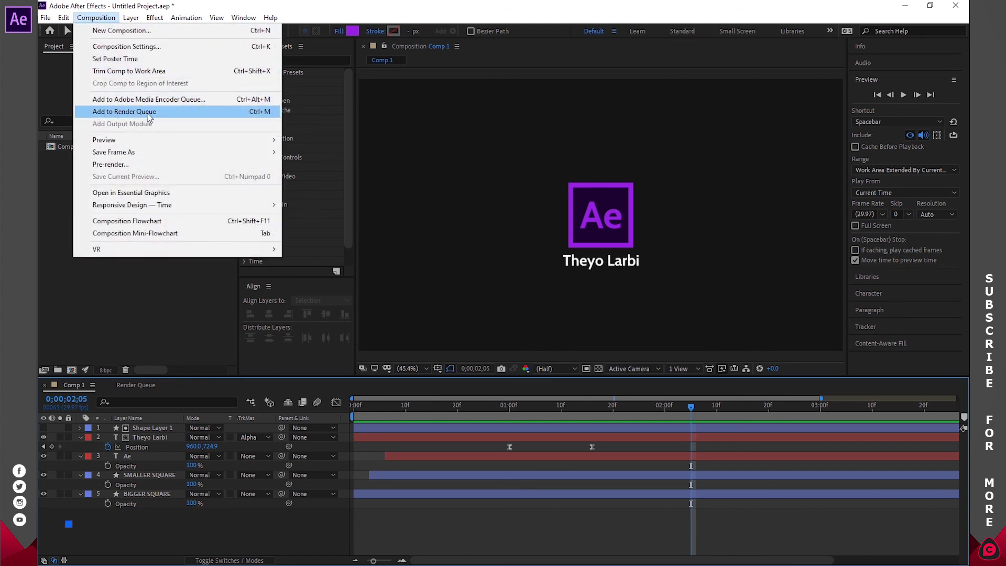
{"action": "left_click", "coordinate": [130, 113]}
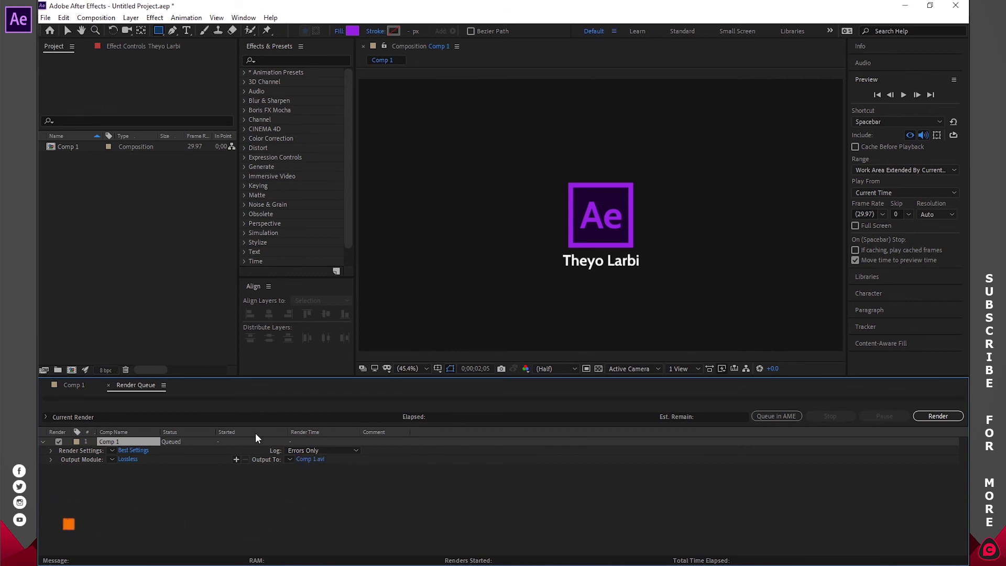
{"action": "left_click", "coordinate": [309, 459]}
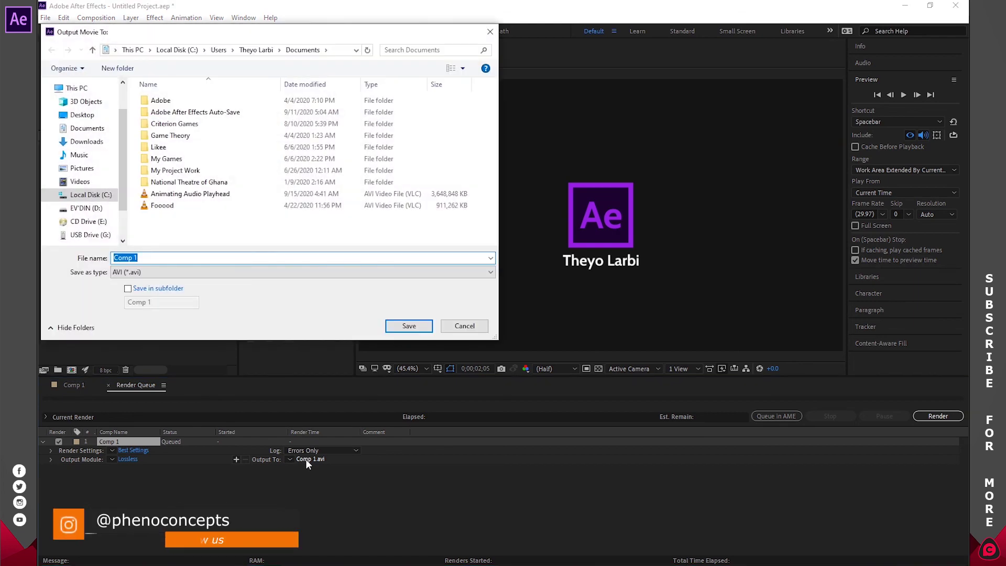
{"action": "type", "text": "Logo"}
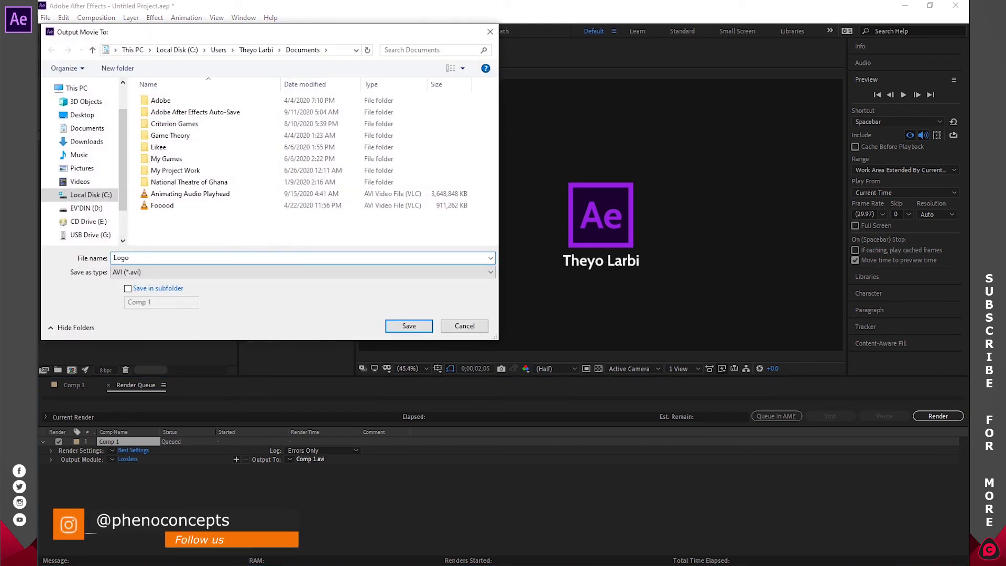